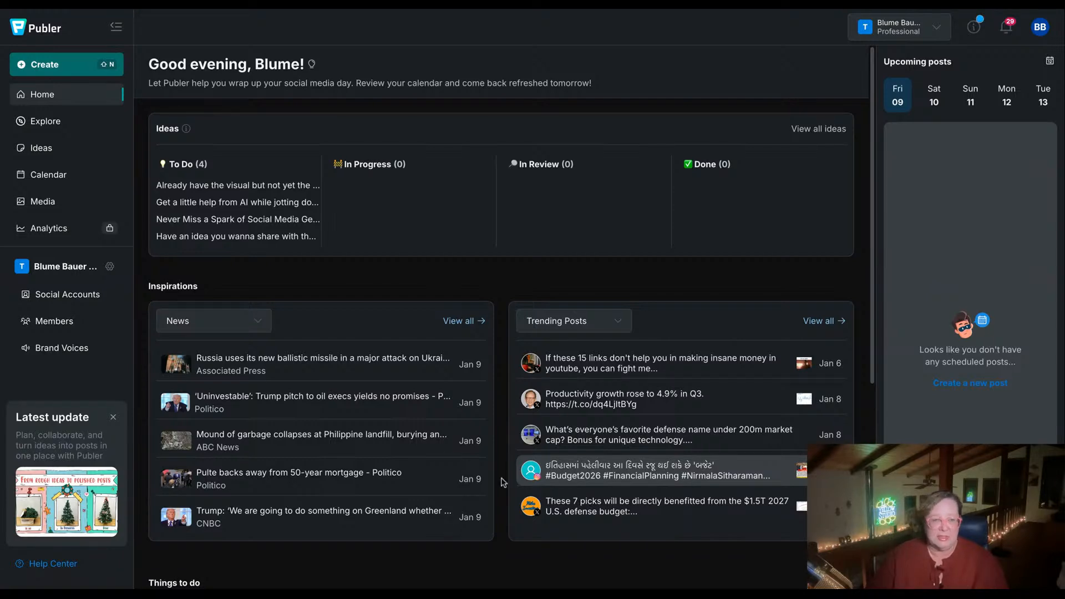
- Look through the home dashboard's ideas, inspirations, things to do and recent updates
scroll(493, 483, down, 2)
scroll(493, 483, down, 1)
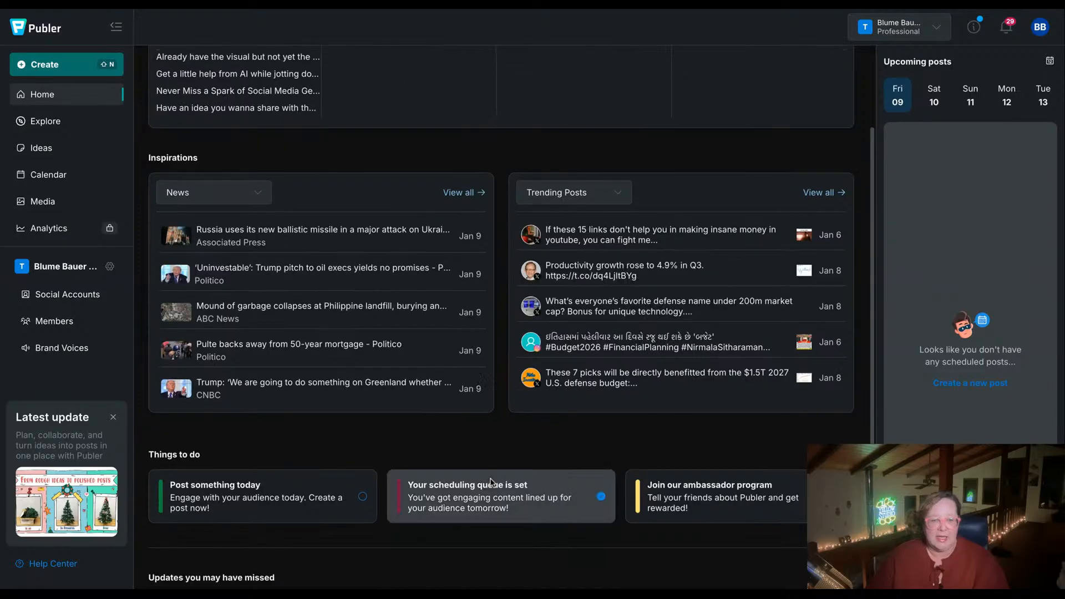
scroll(490, 483, down, 4)
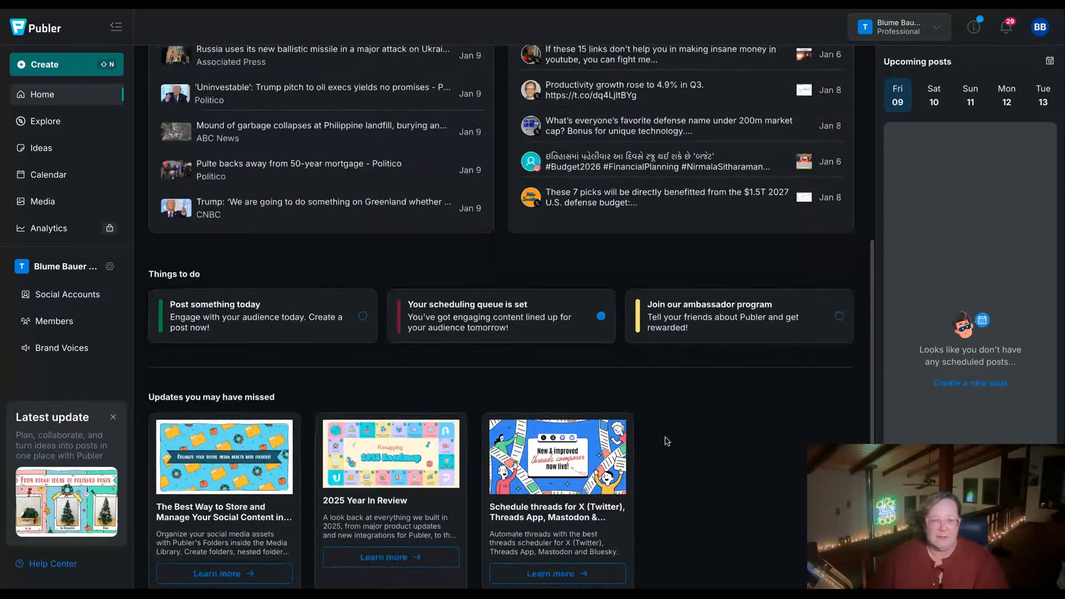
scroll(665, 439, up, 7)
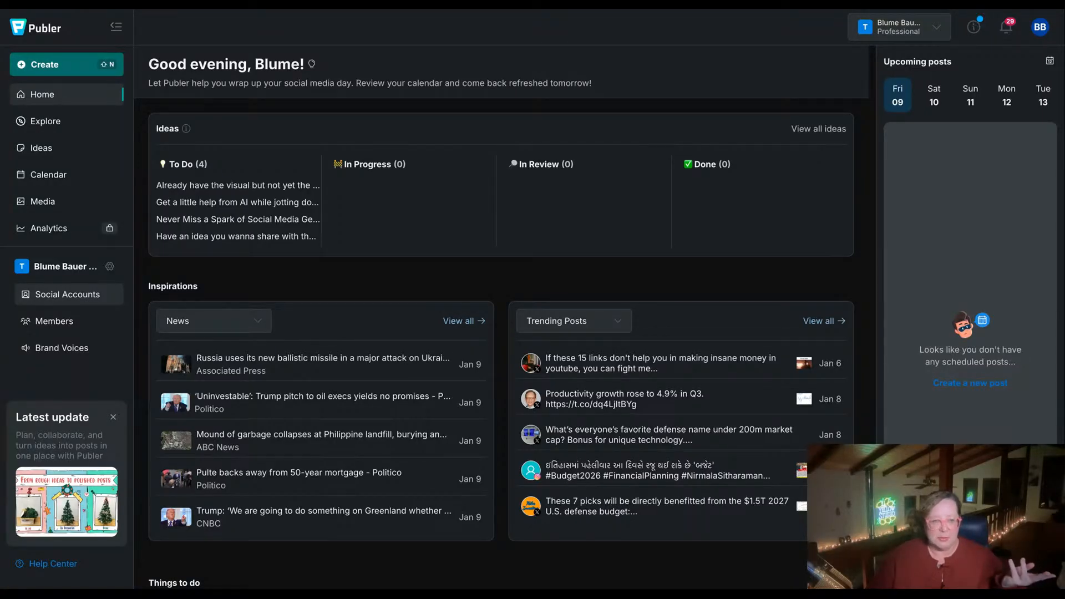
- Open the workspace's social accounts and examine the connected profiles and the other networks available to connect, from Facebook to Telegram
click(67, 294)
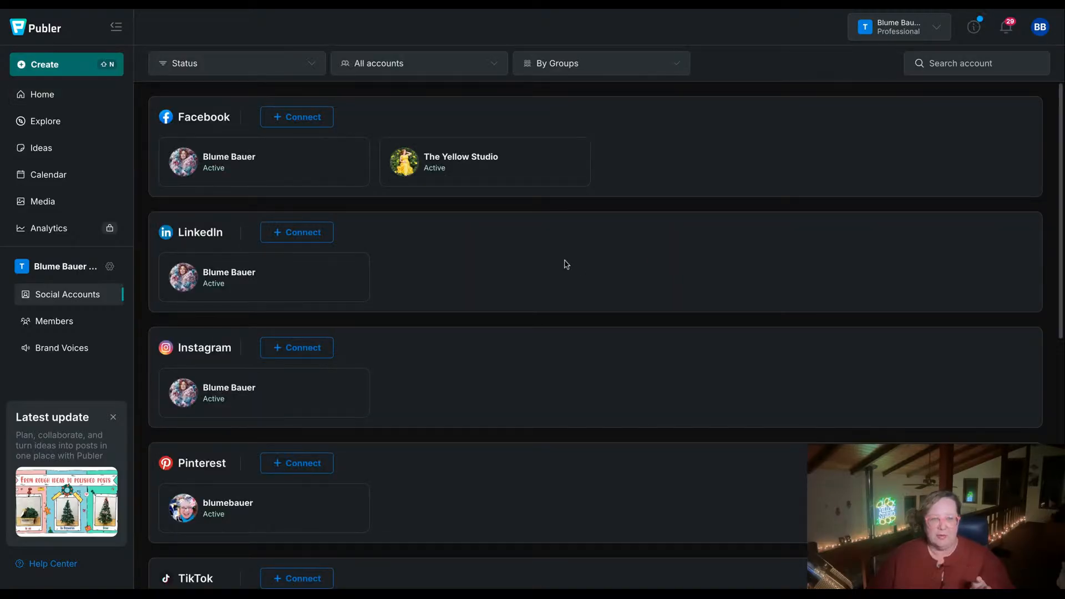
scroll(566, 264, down, 7)
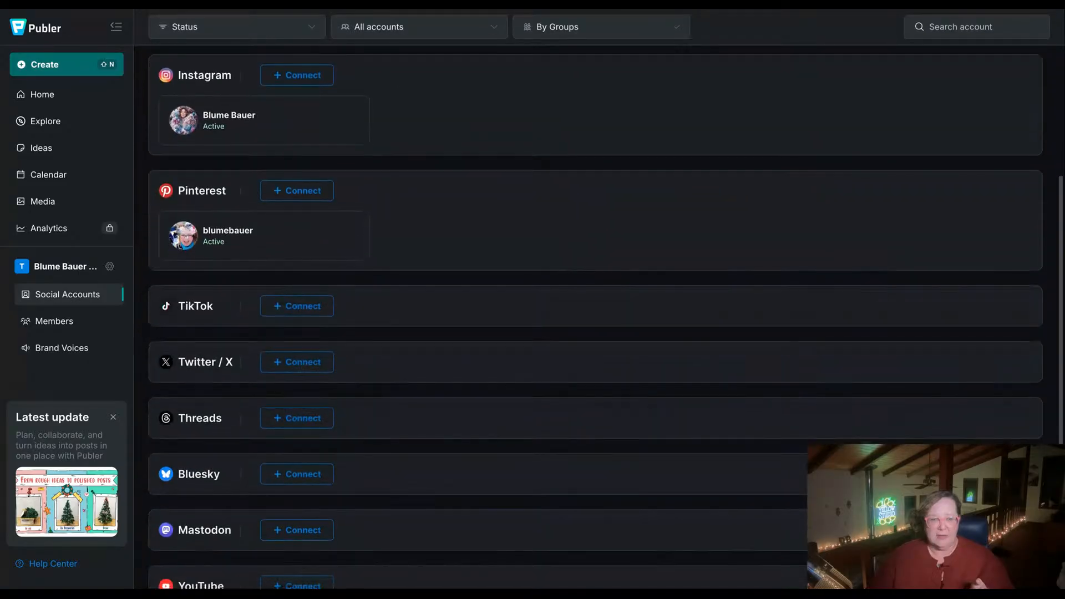
scroll(493, 228, down, 2)
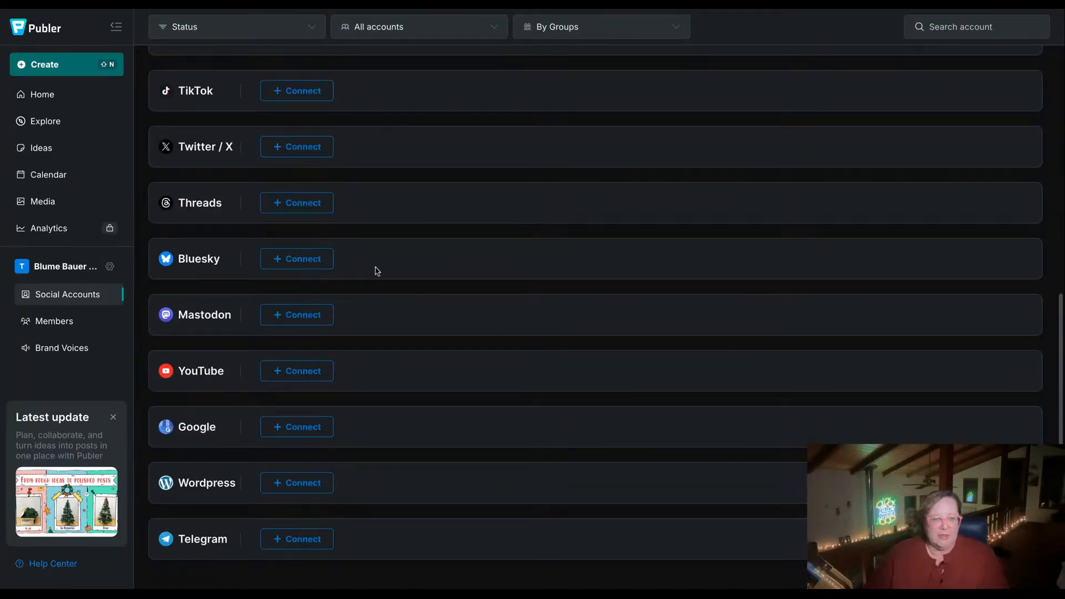
scroll(375, 270, up, 5)
scroll(375, 270, up, 3)
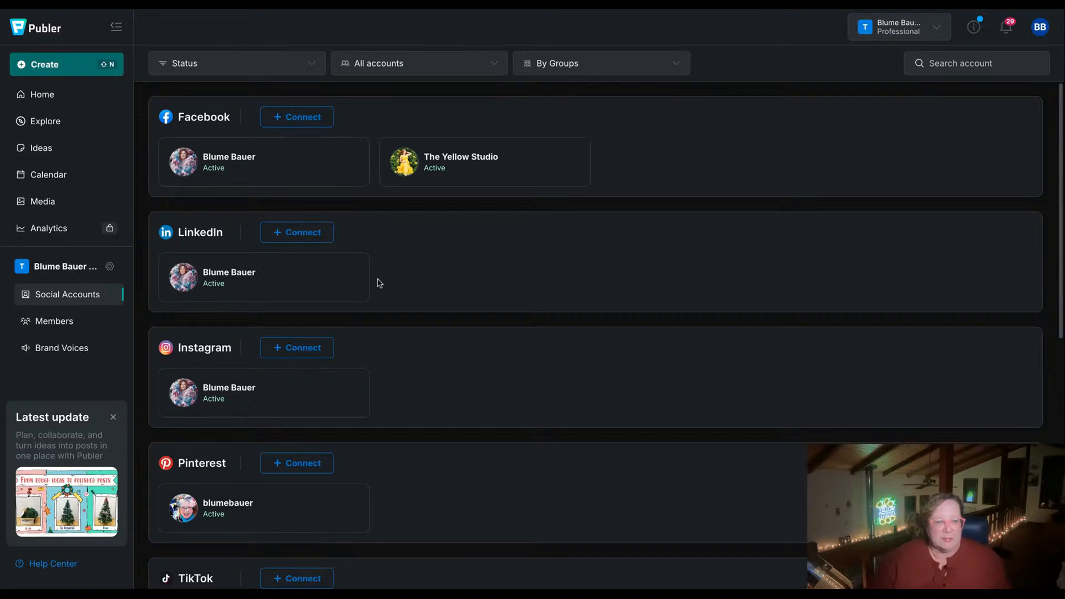
scroll(395, 290, down, 6)
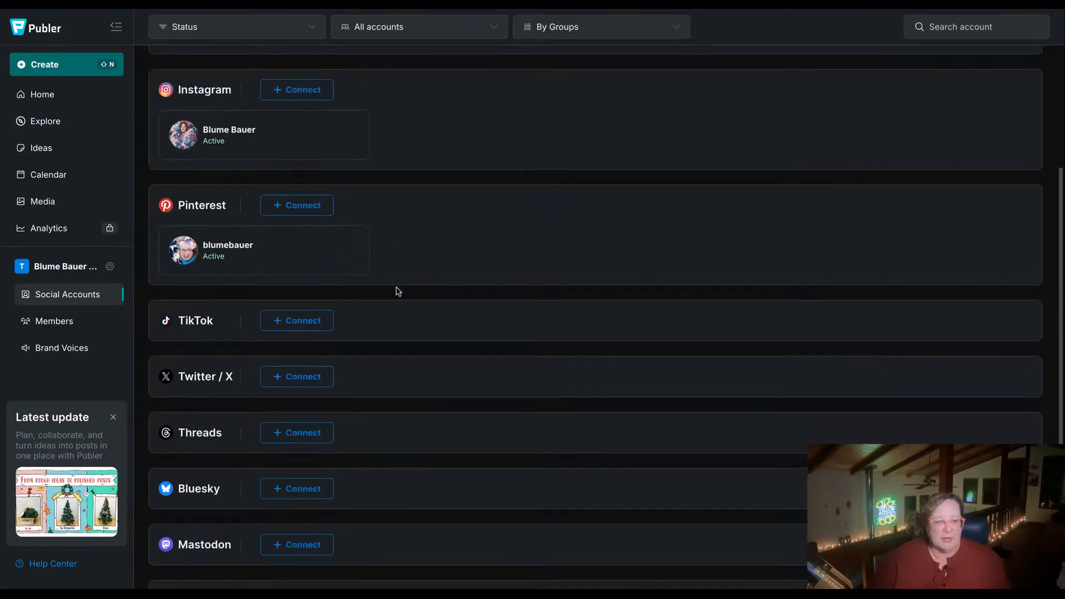
scroll(595, 317, down, 3)
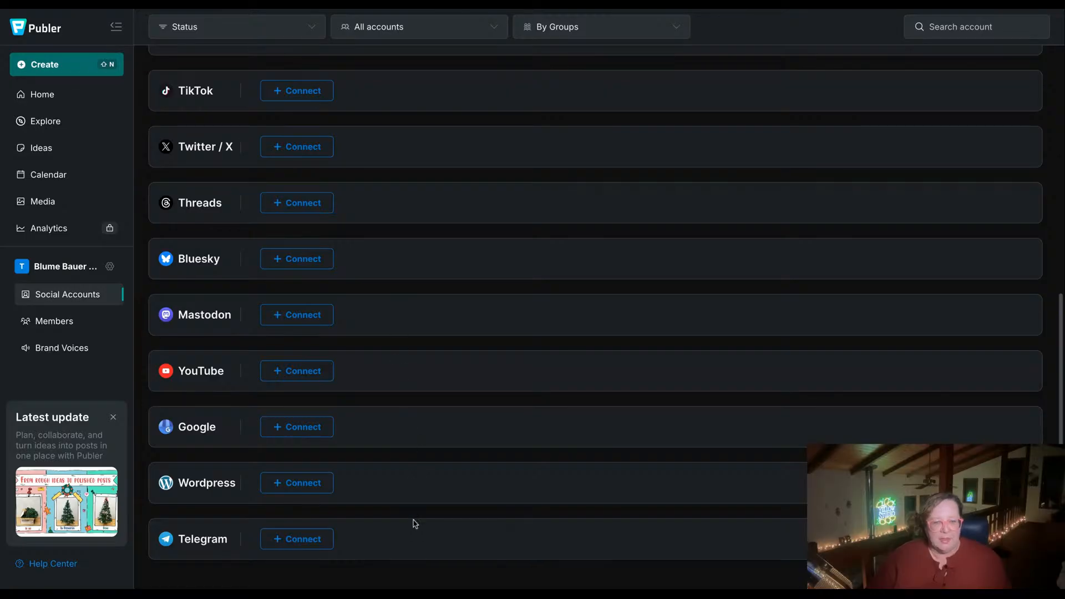
scroll(362, 517, up, 2)
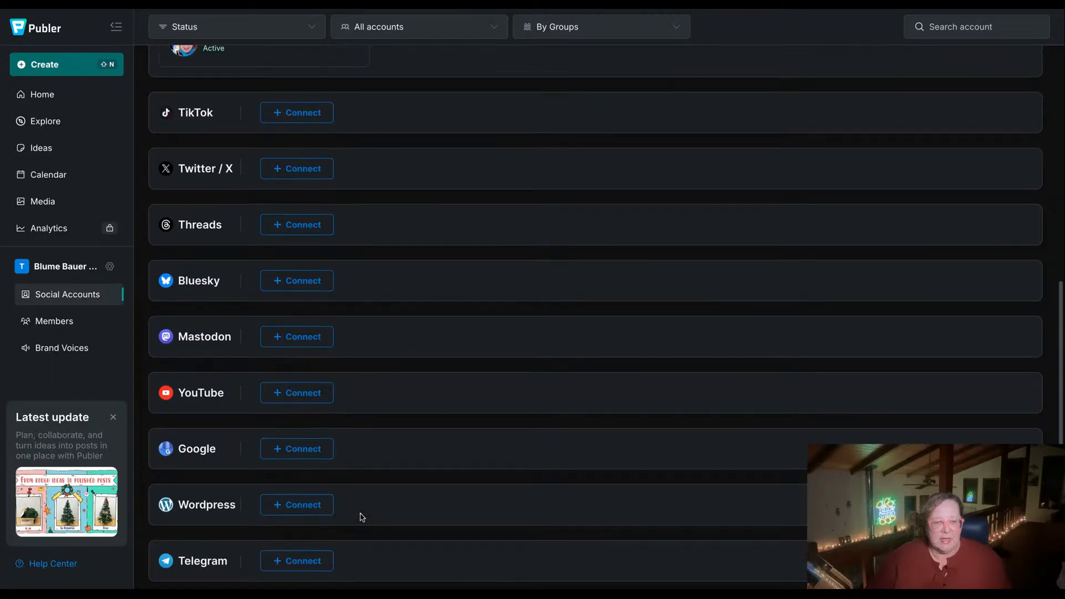
scroll(455, 305, up, 8)
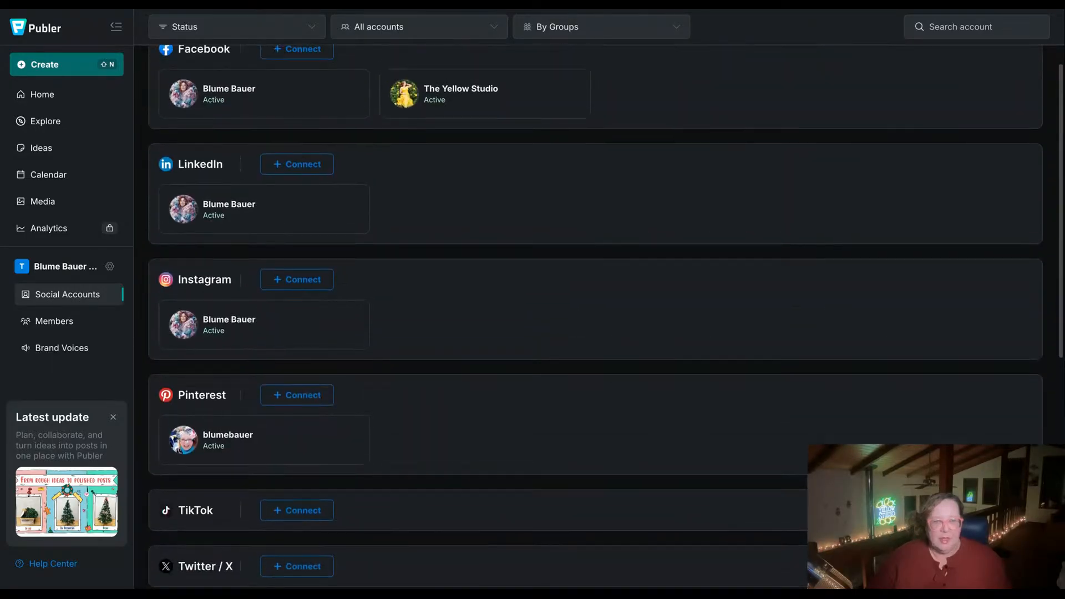
scroll(455, 305, down, 8)
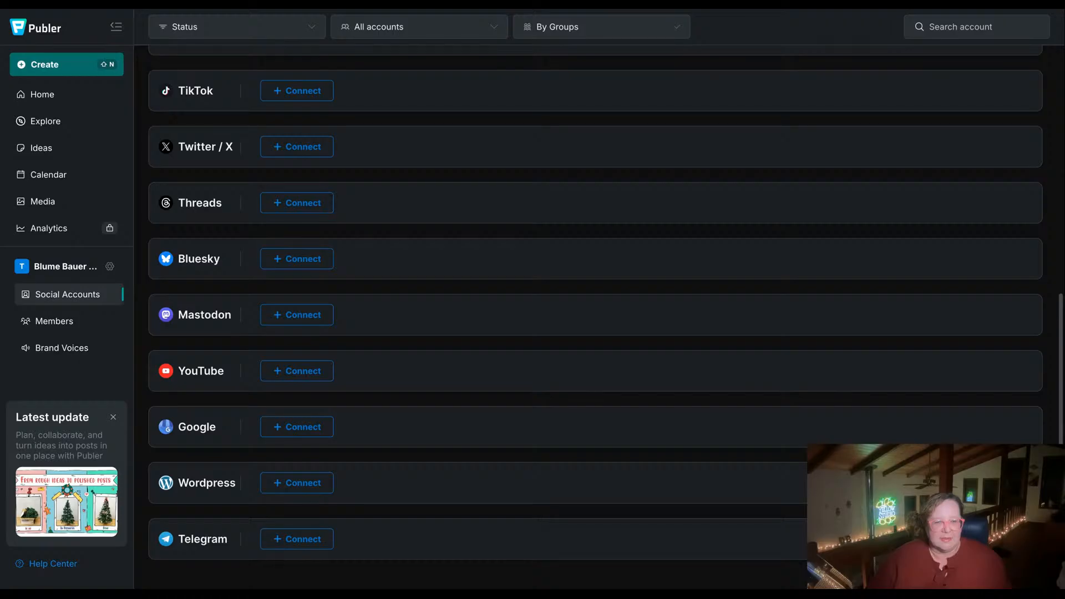
scroll(596, 310, up, 1)
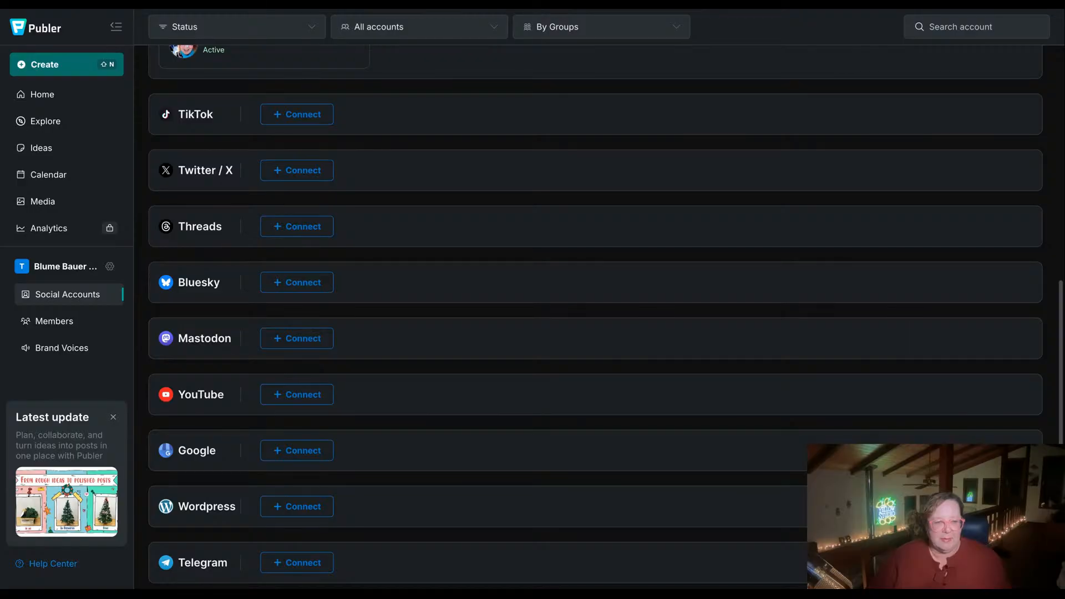
scroll(606, 316, up, 2)
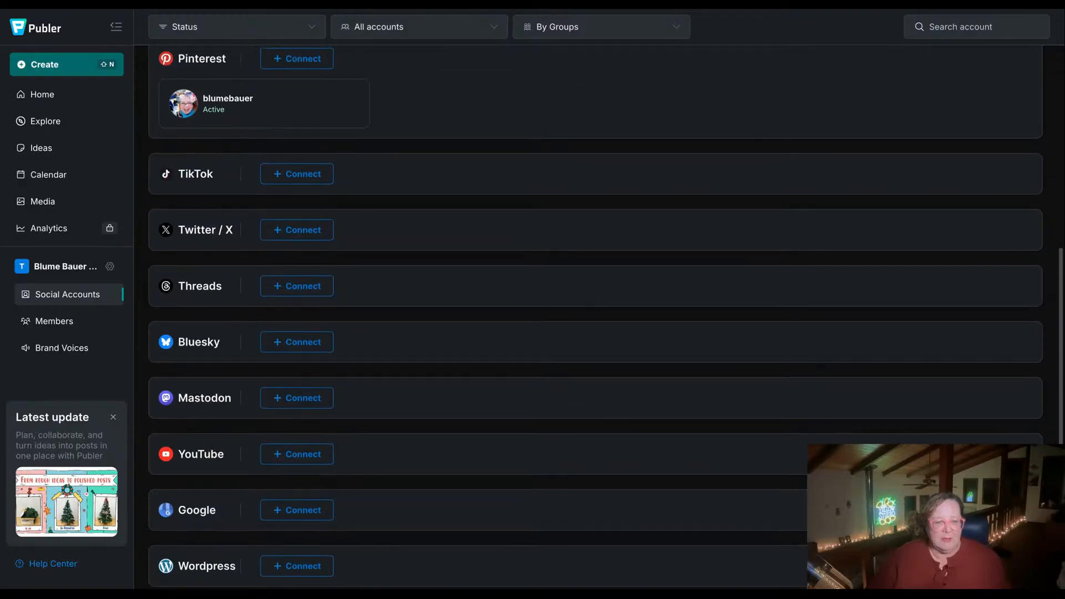
scroll(605, 317, up, 8)
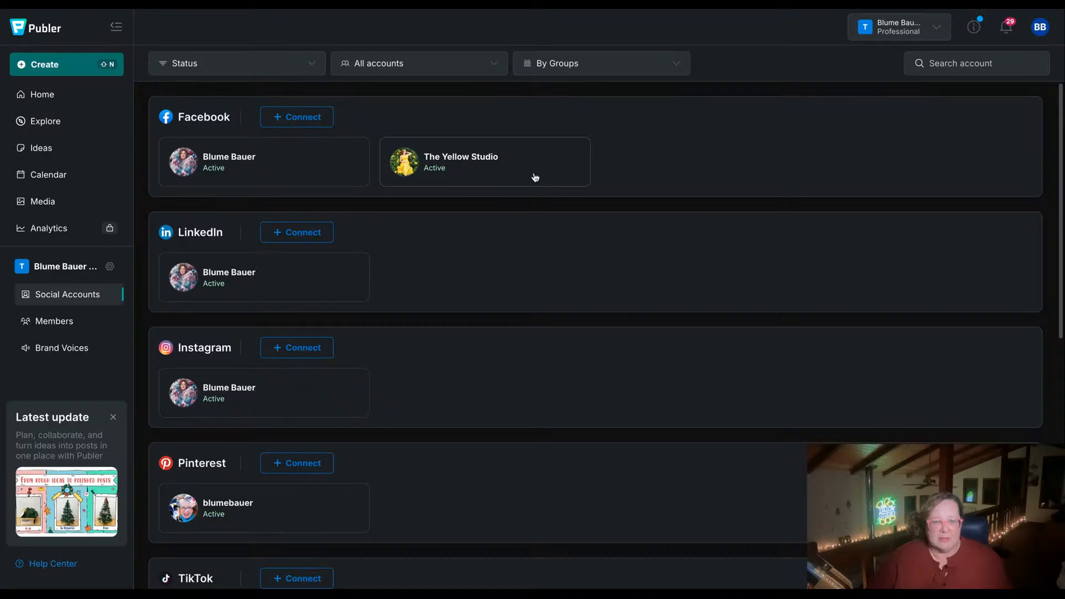
scroll(461, 254, down, 2)
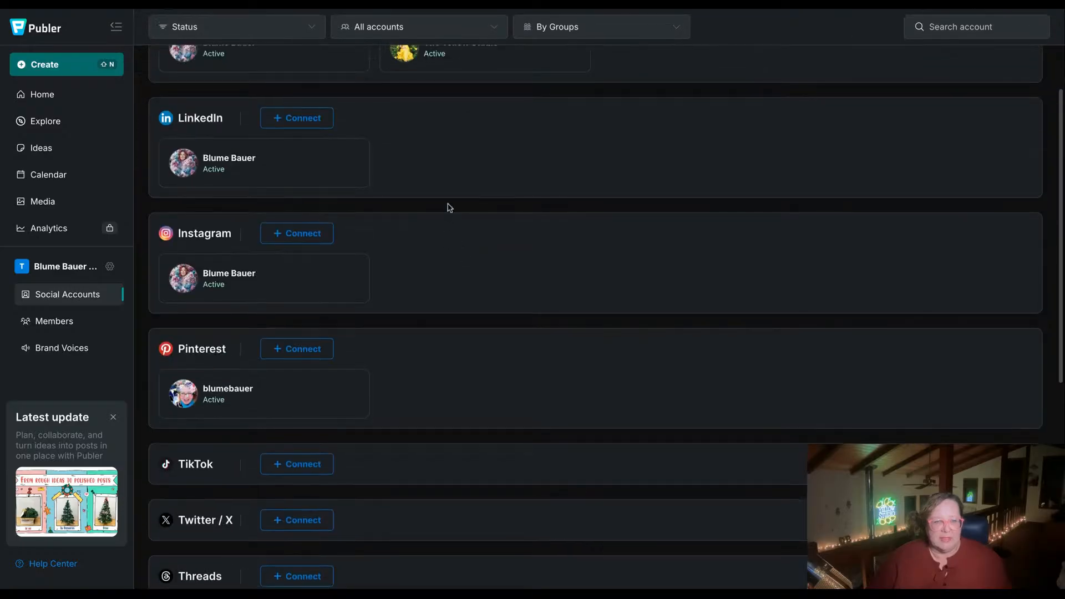
scroll(454, 276, down, 2)
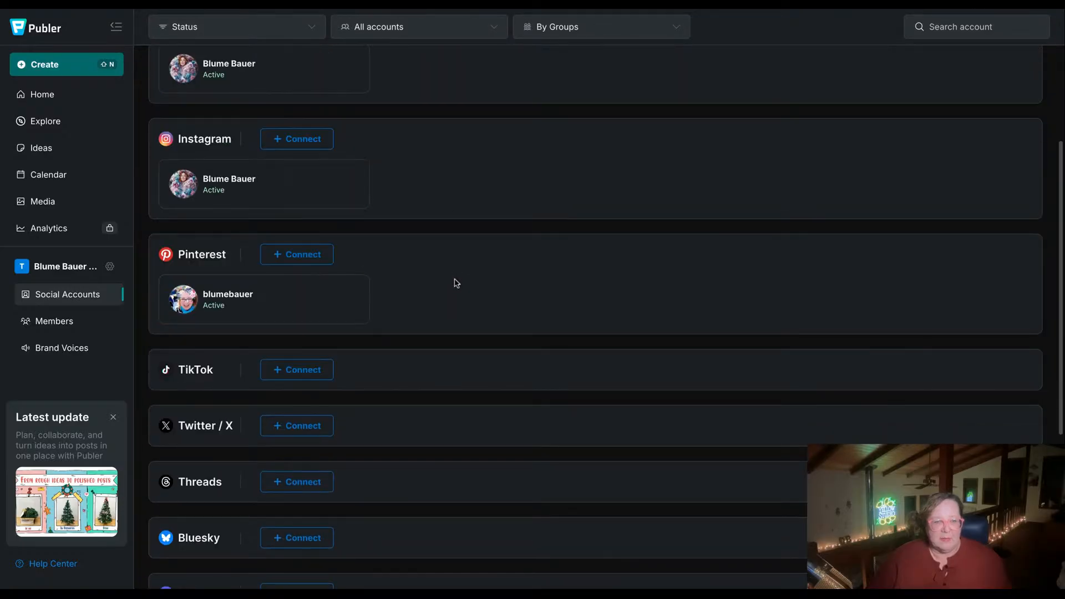
scroll(455, 282, up, 4)
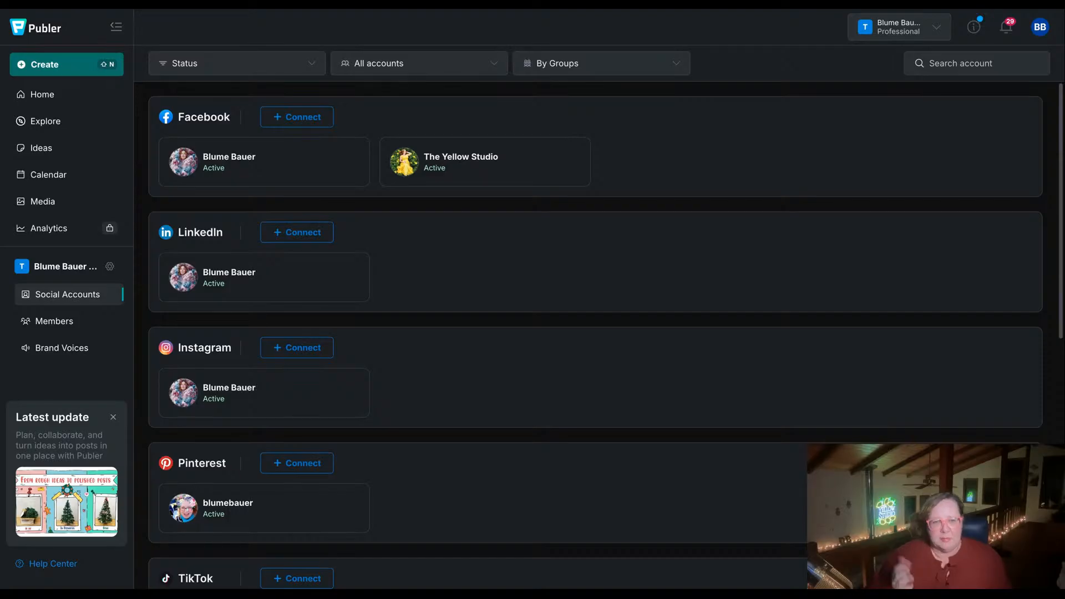
scroll(582, 286, down, 1)
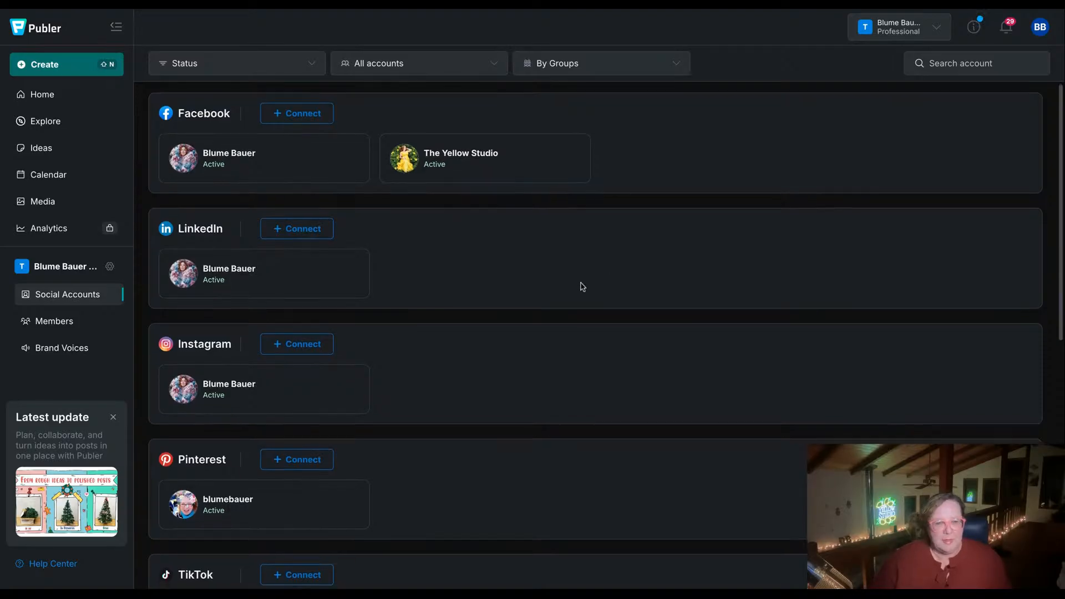
scroll(582, 286, down, 5)
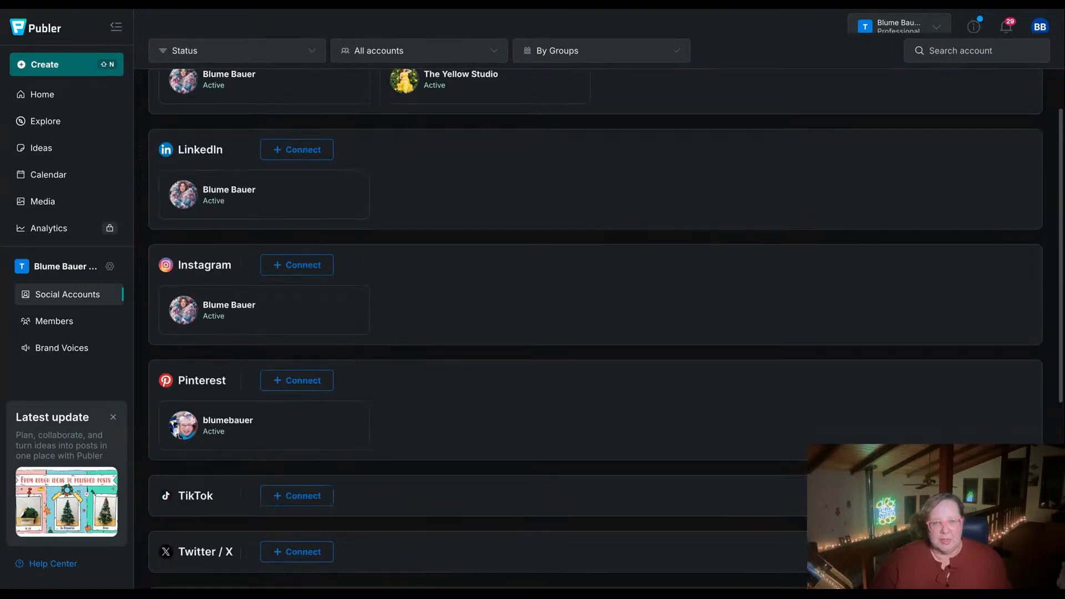
scroll(582, 286, down, 4)
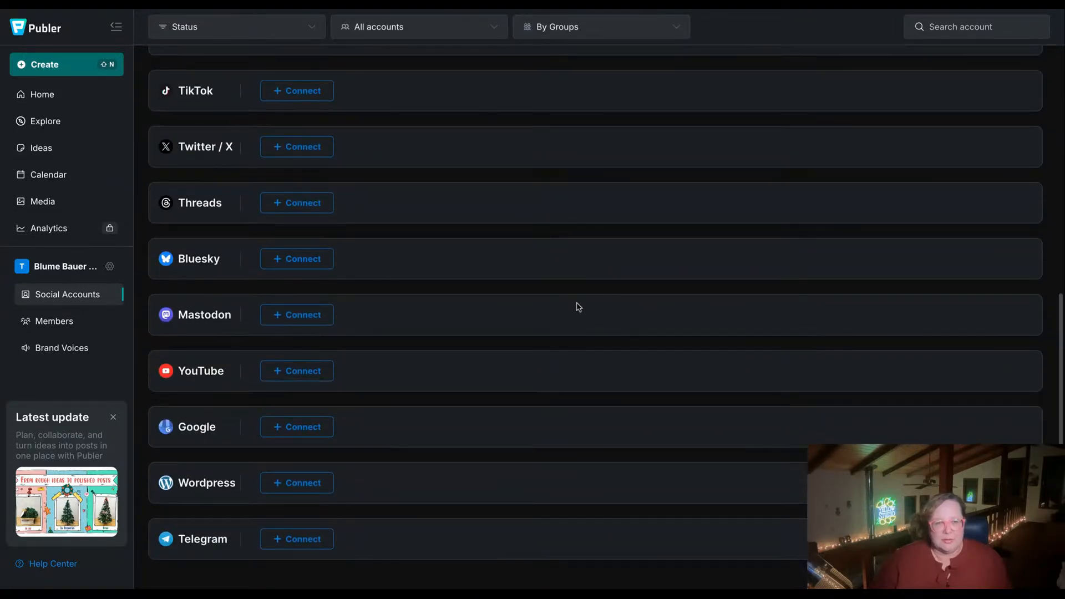
scroll(578, 306, up, 1)
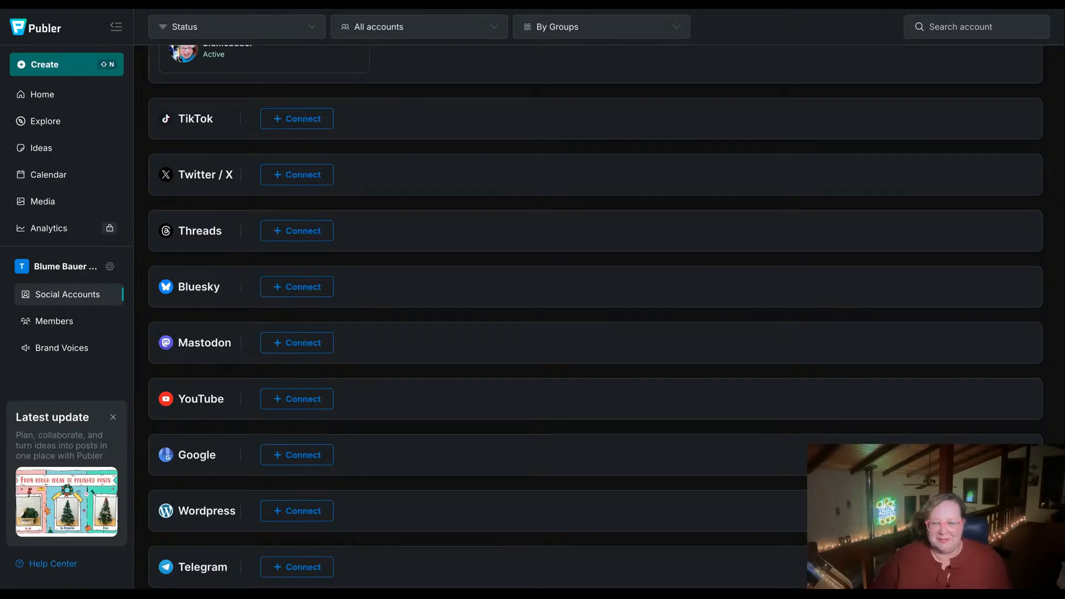
scroll(441, 371, up, 2)
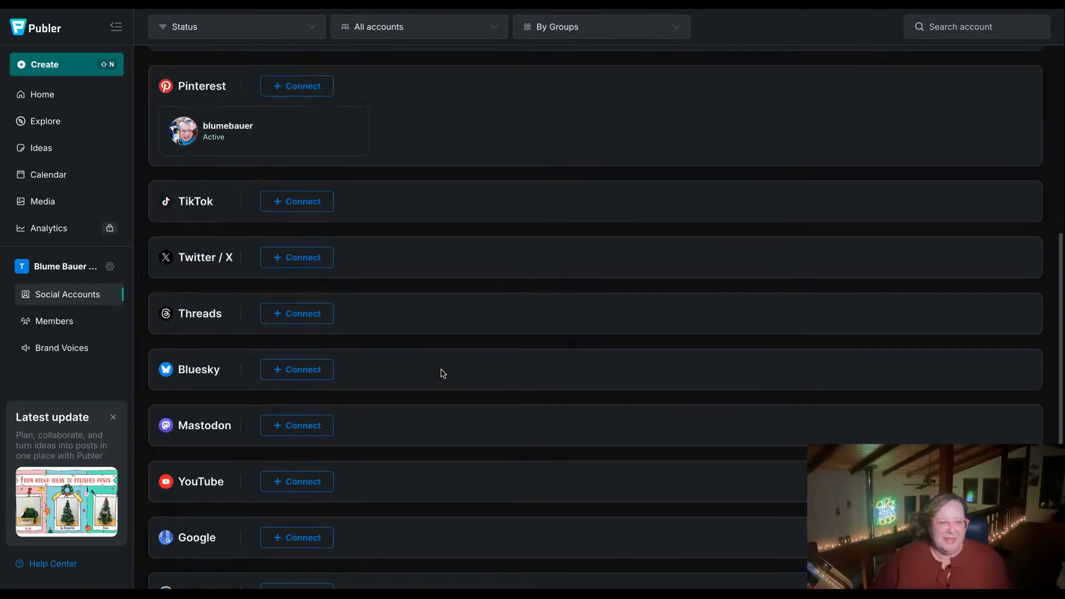
scroll(443, 374, up, 5)
scroll(442, 373, up, 2)
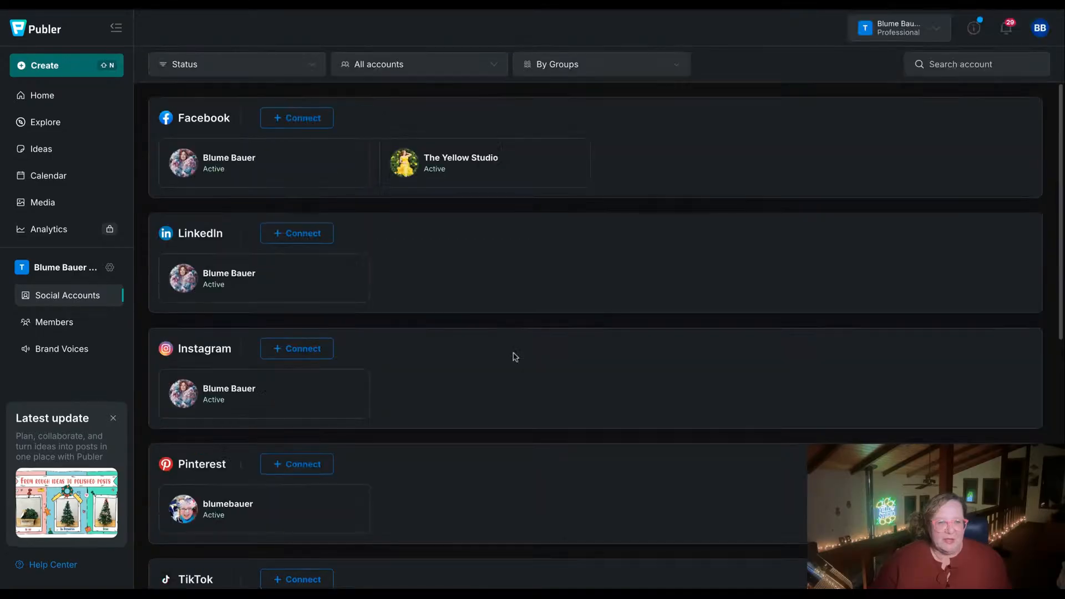
scroll(409, 488, down, 1)
scroll(409, 487, down, 3)
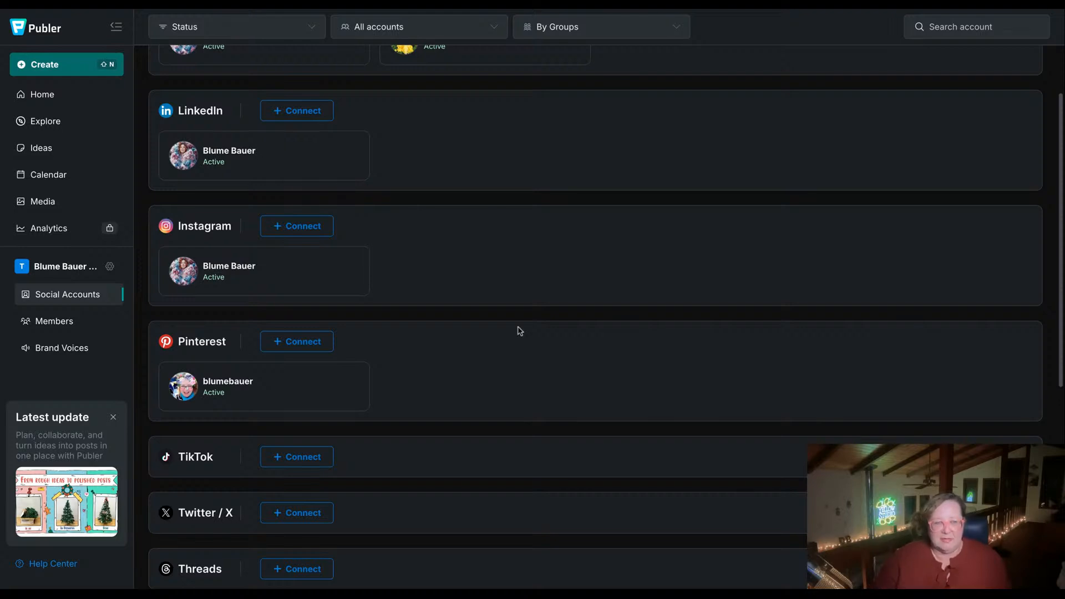
scroll(506, 350, up, 3)
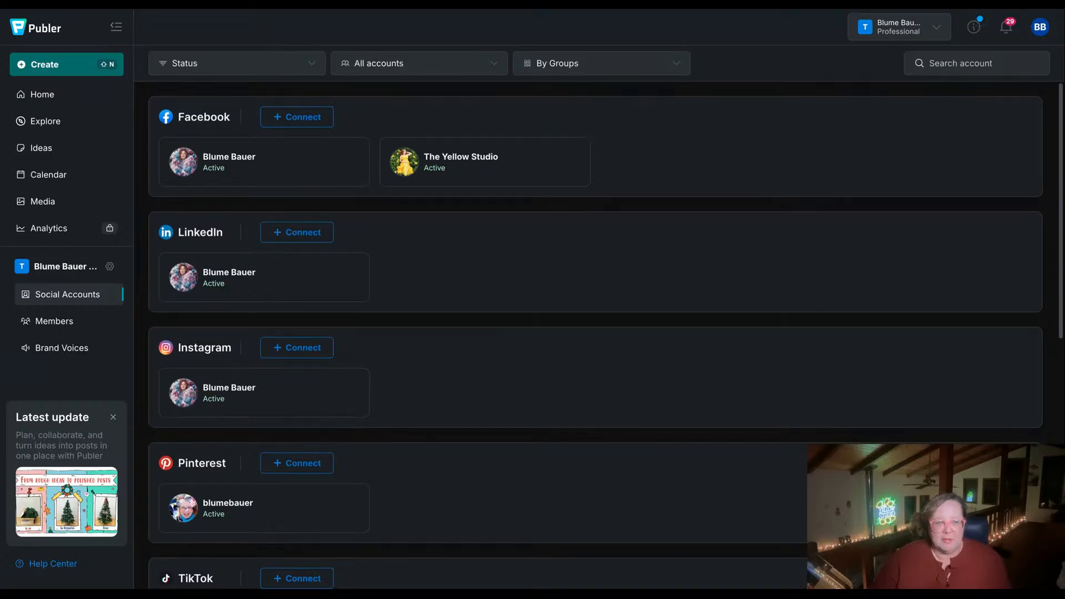
scroll(605, 332, down, 1)
scroll(605, 332, up, 1)
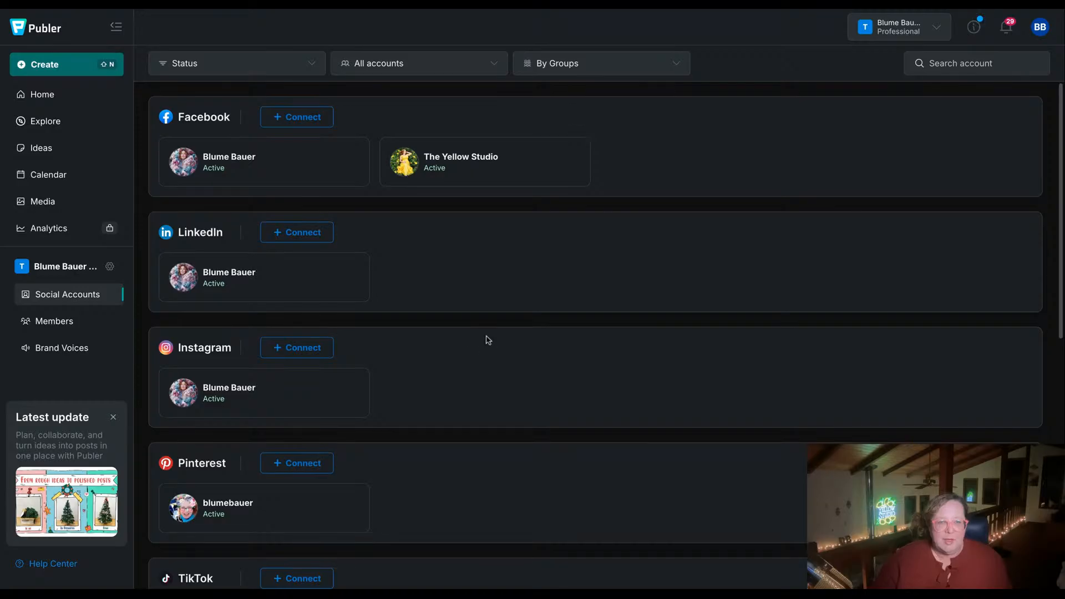
scroll(482, 338, down, 1)
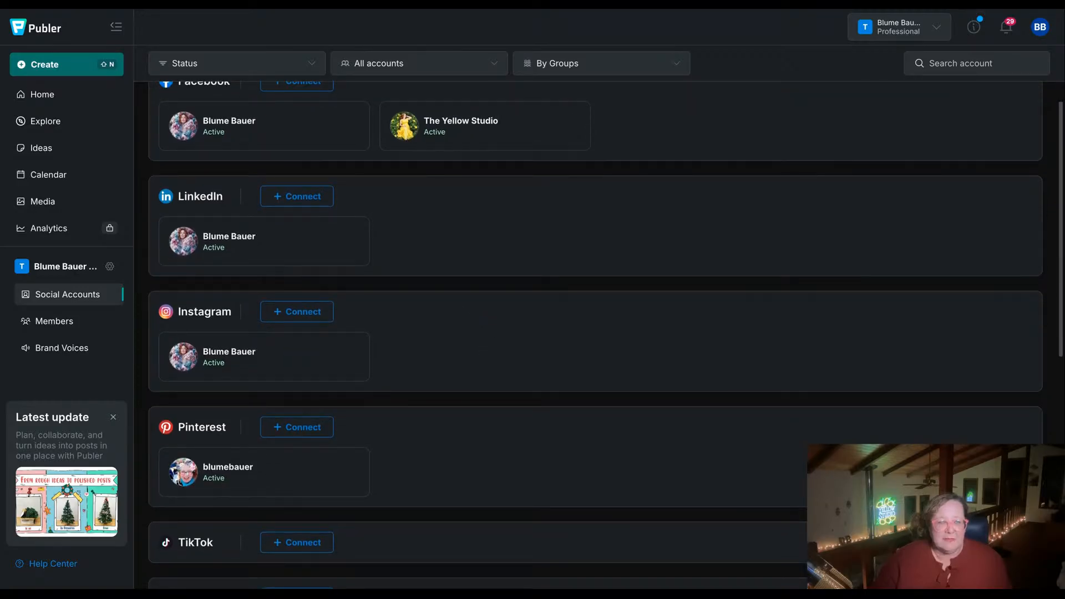
scroll(595, 333, up, 1)
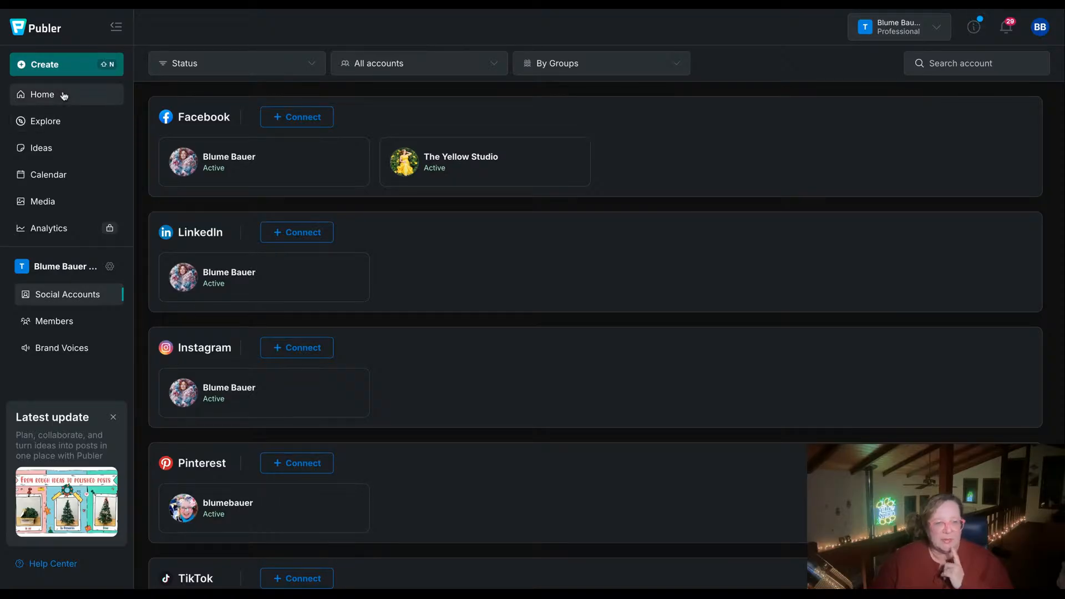
- Start a new post on Saturday, January 10 in the calendar and attach the video of the ape meditating in a bubble
click(61, 176)
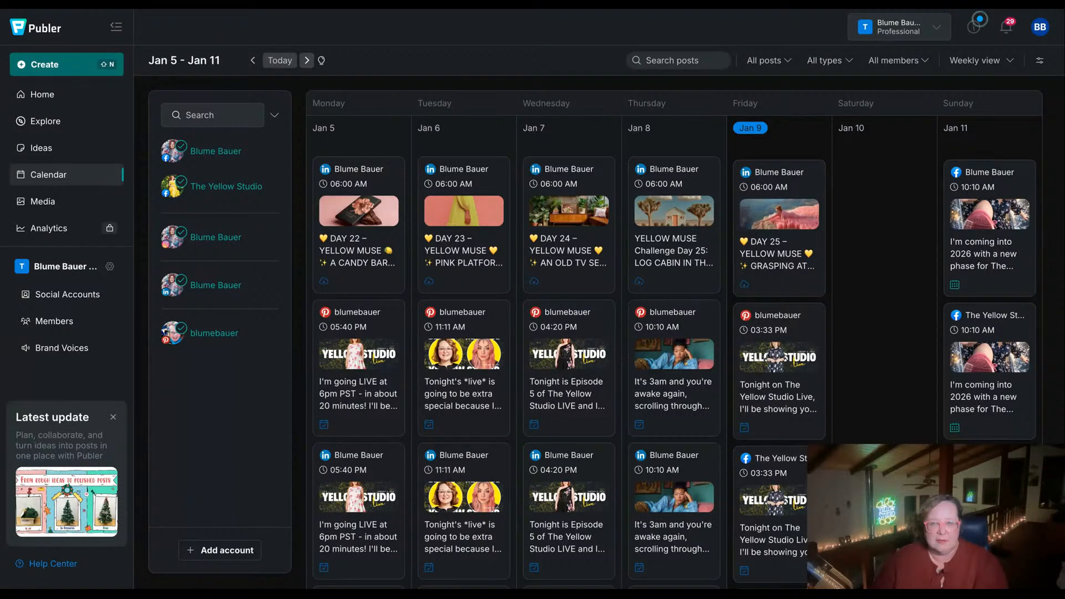
click(885, 146)
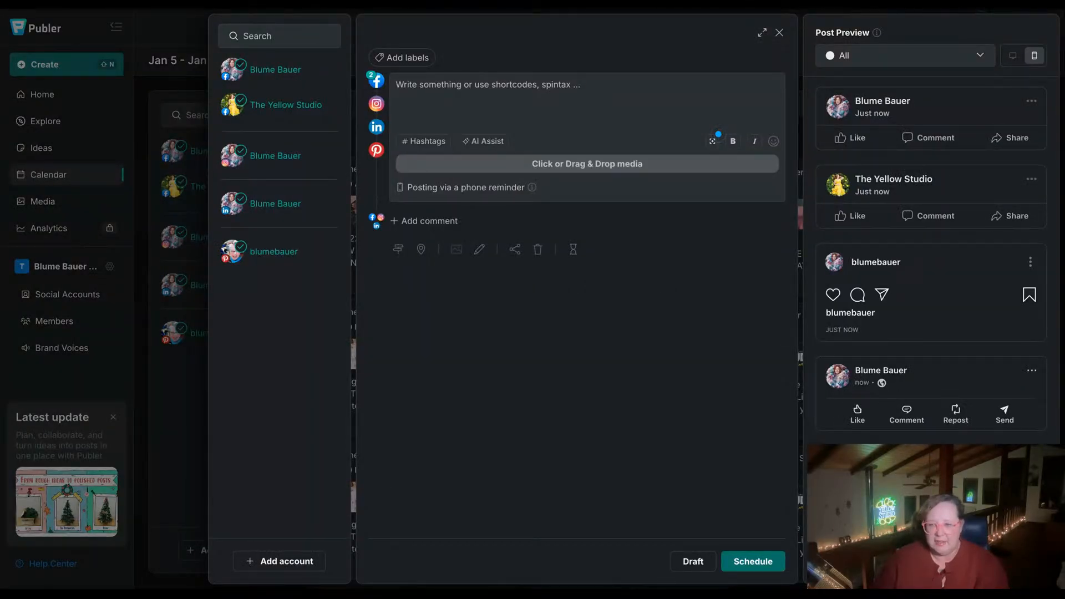
drag(1054, 177, 587, 163)
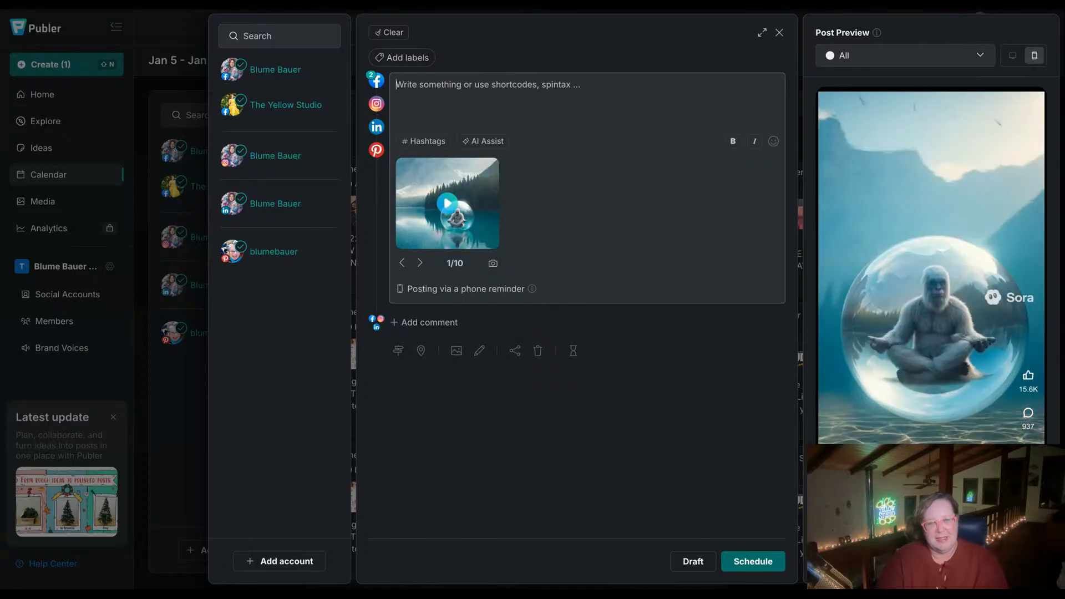
- Write the caption's opening line: "Feeling the overwhelm of January and New Year's Resolutions and goals? Same!"
text(F)
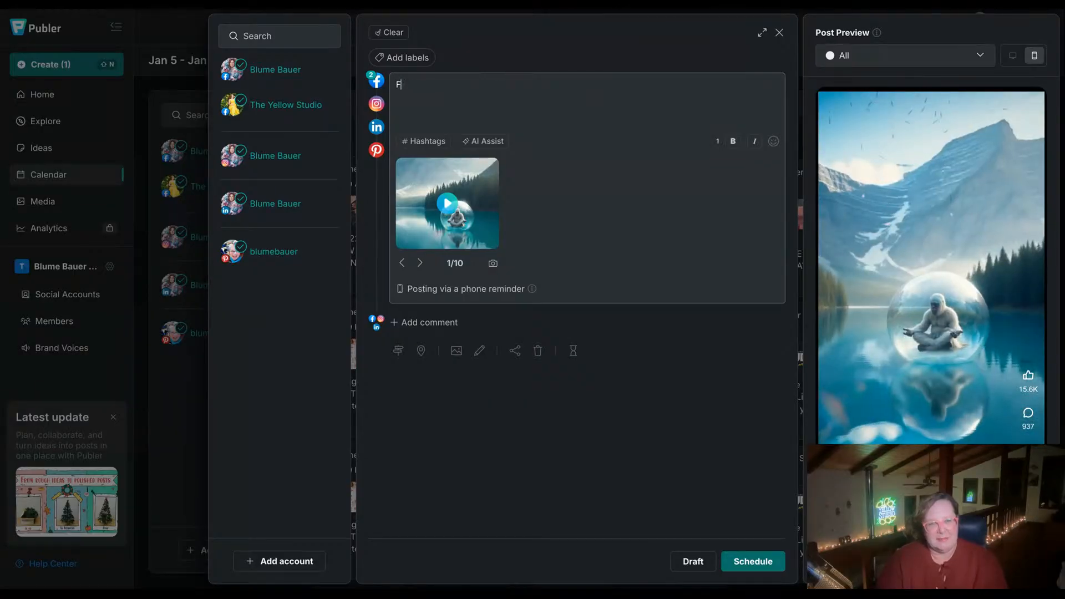
text(eeling the overwh)
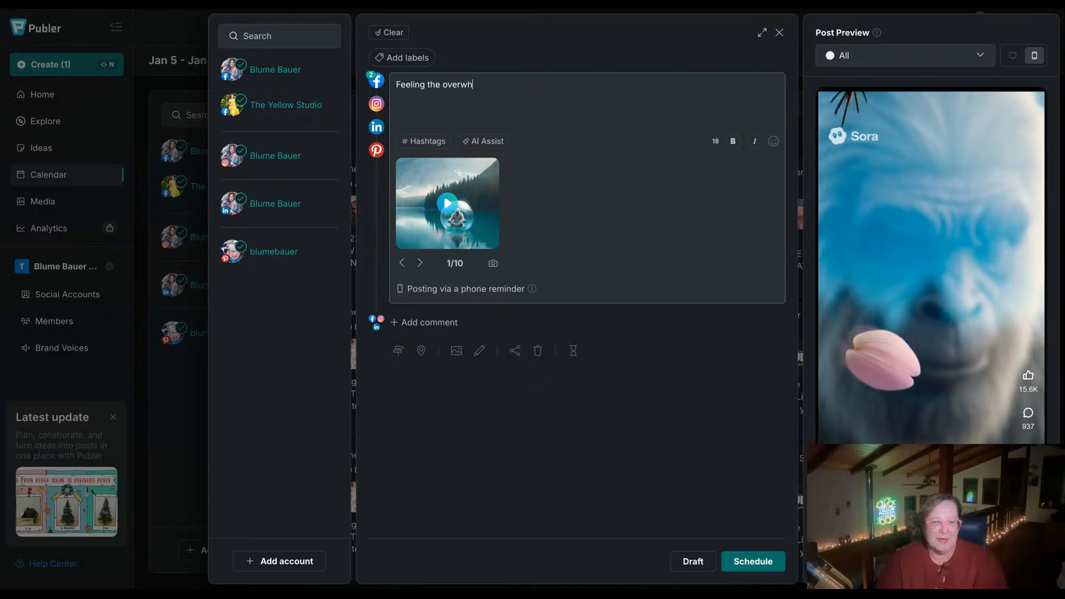
text(elm of Januar)
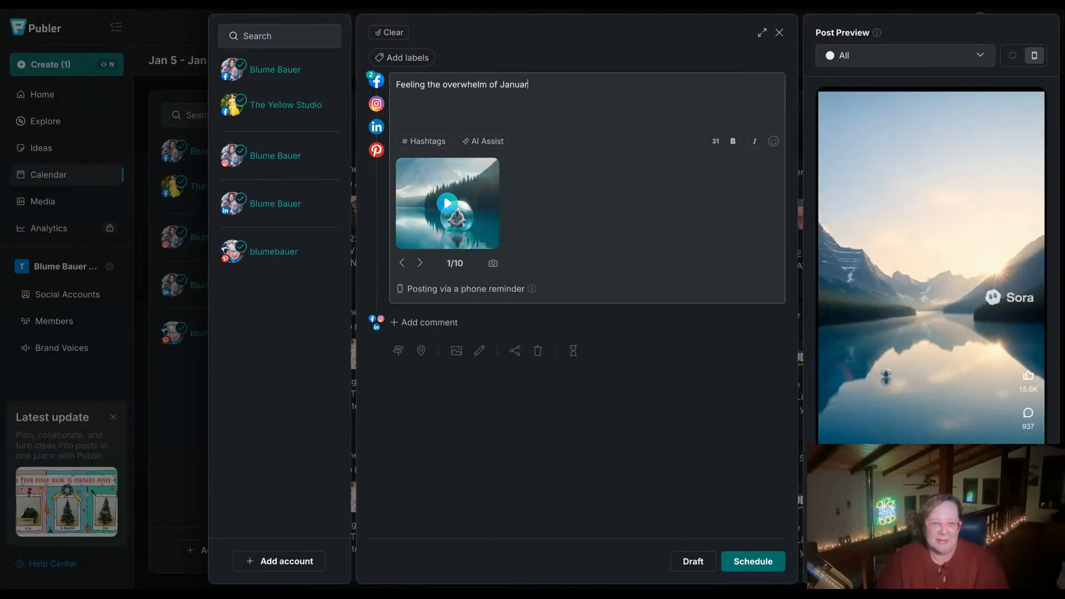
text(y and New )
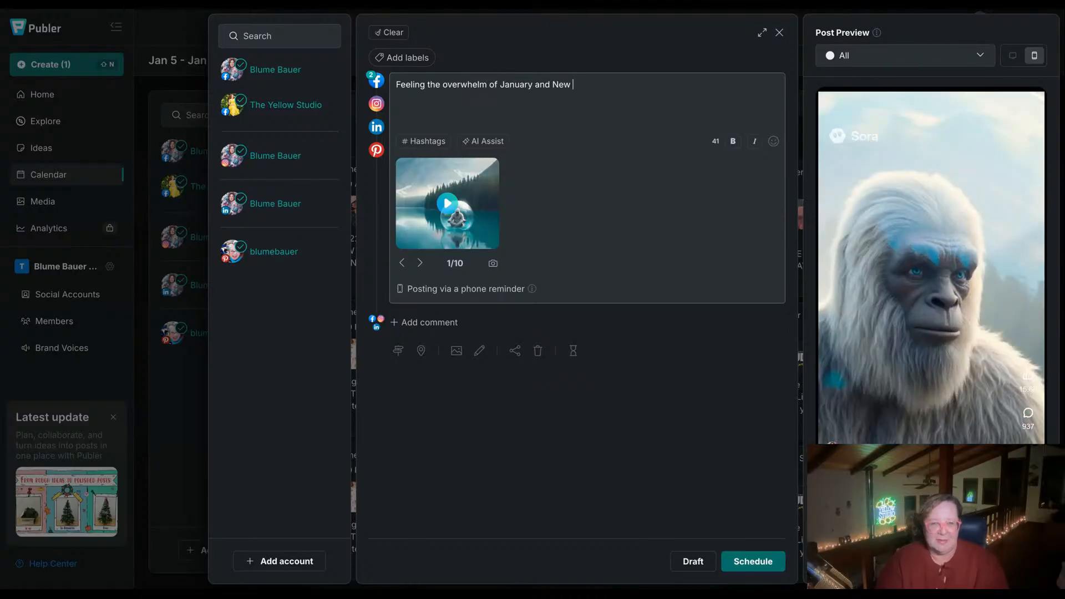
text(Year's Resolutions and goals? Same)
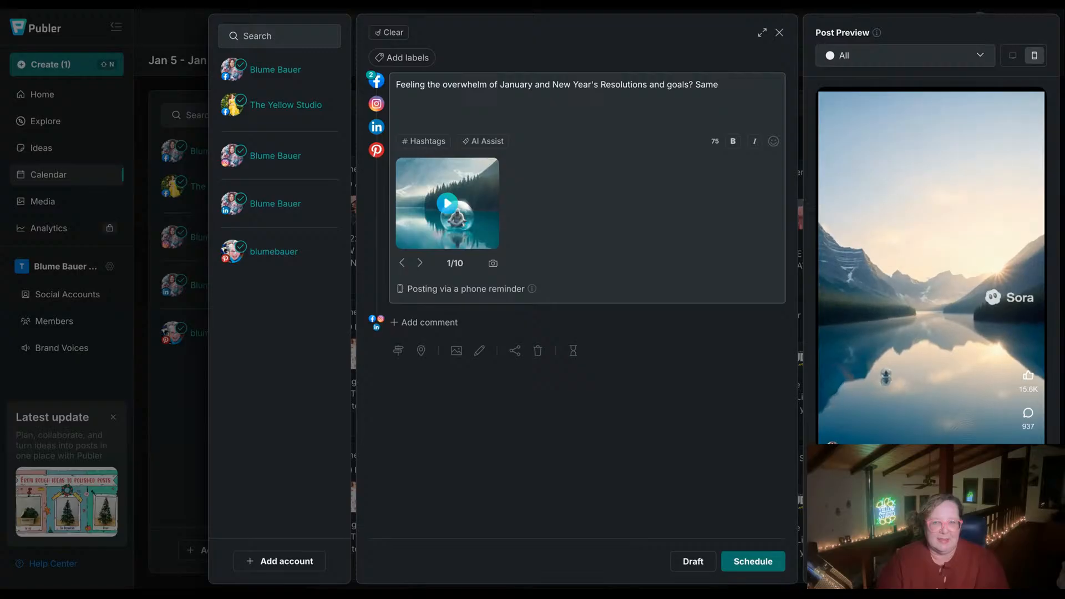
text(! Let's)
- Start a second caption paragraph, separated by a blank line, reading "Let's all take a collective moment to unwind, unplug, and reset."
key(Return)
key(Return)
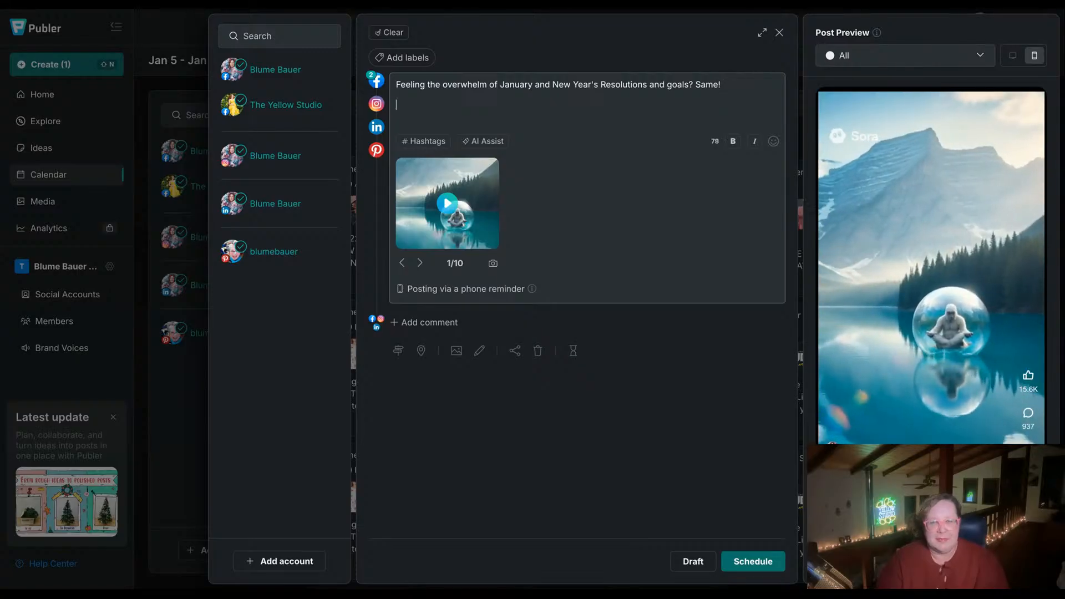
text(Let's t)
key(BackSpace)
text(all )
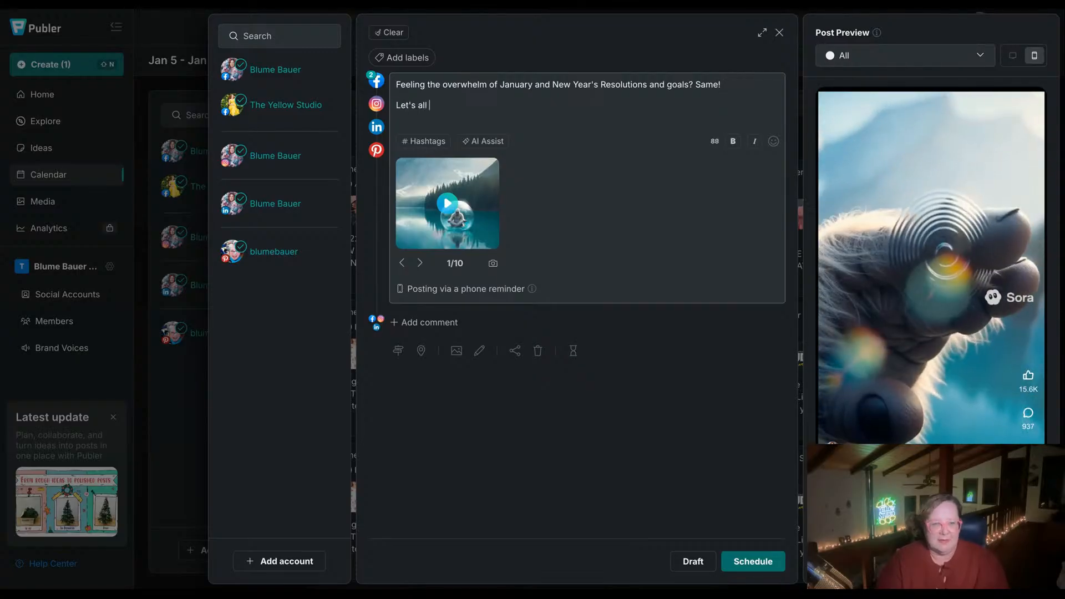
text(take a collee)
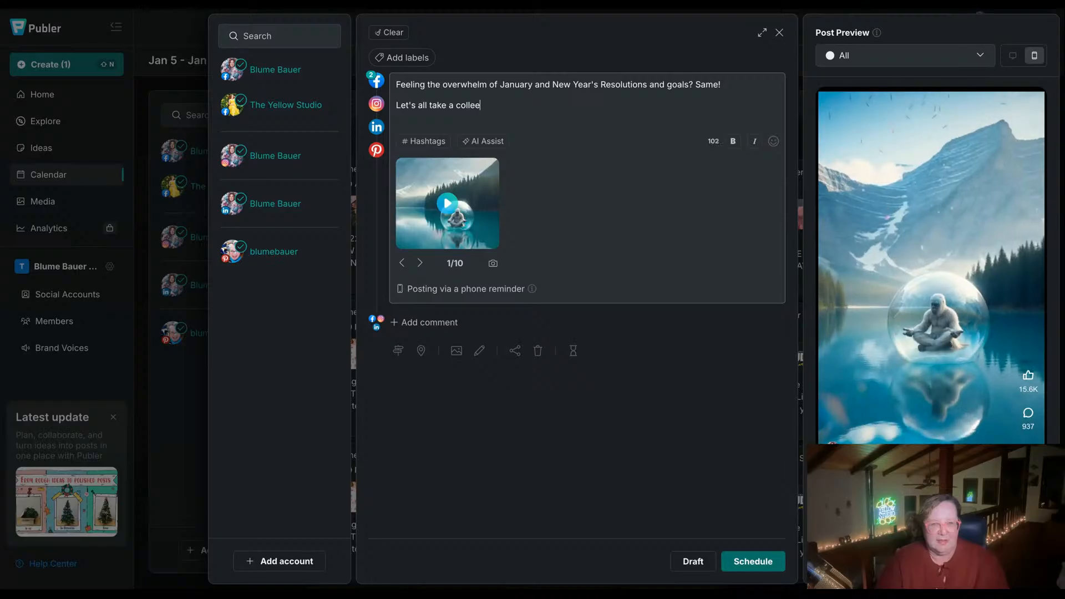
key(BackSpace)
text(ctive moment to)
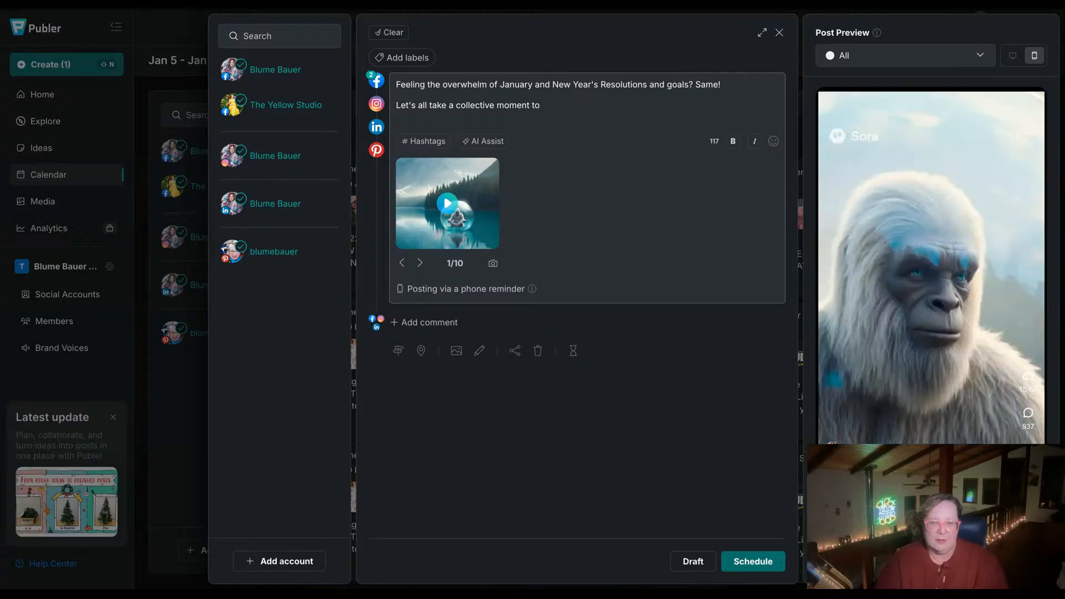
text(un)
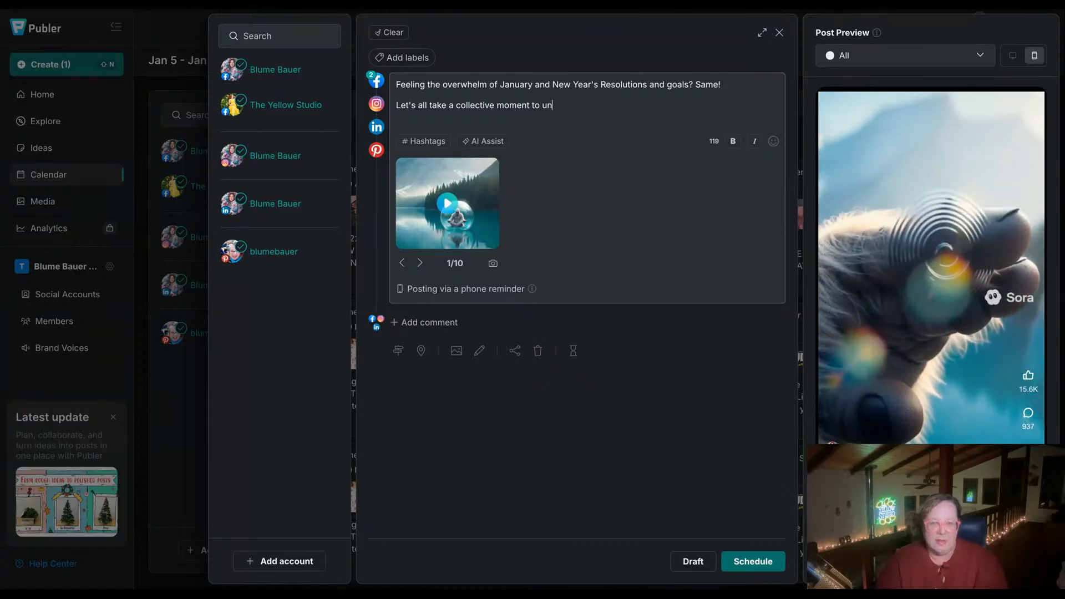
text(wind, )
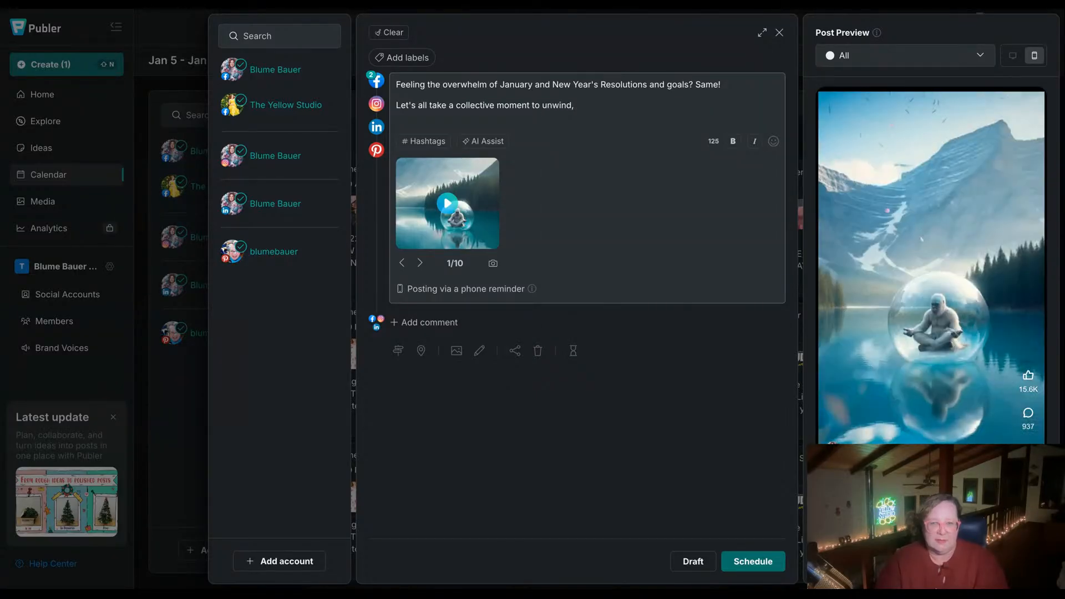
text(unplug)
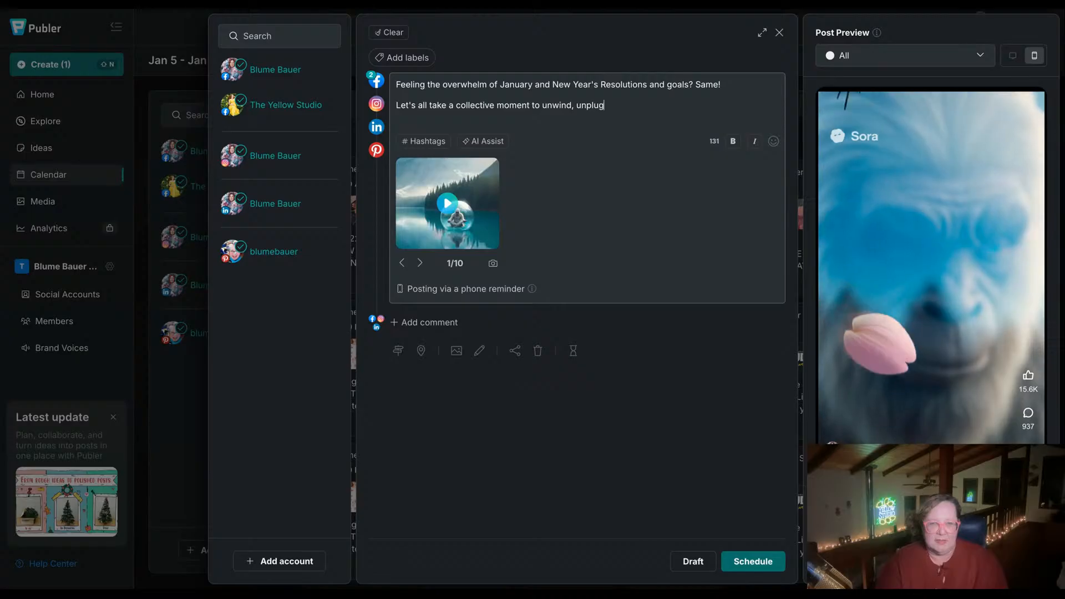
text(, nad reset. )
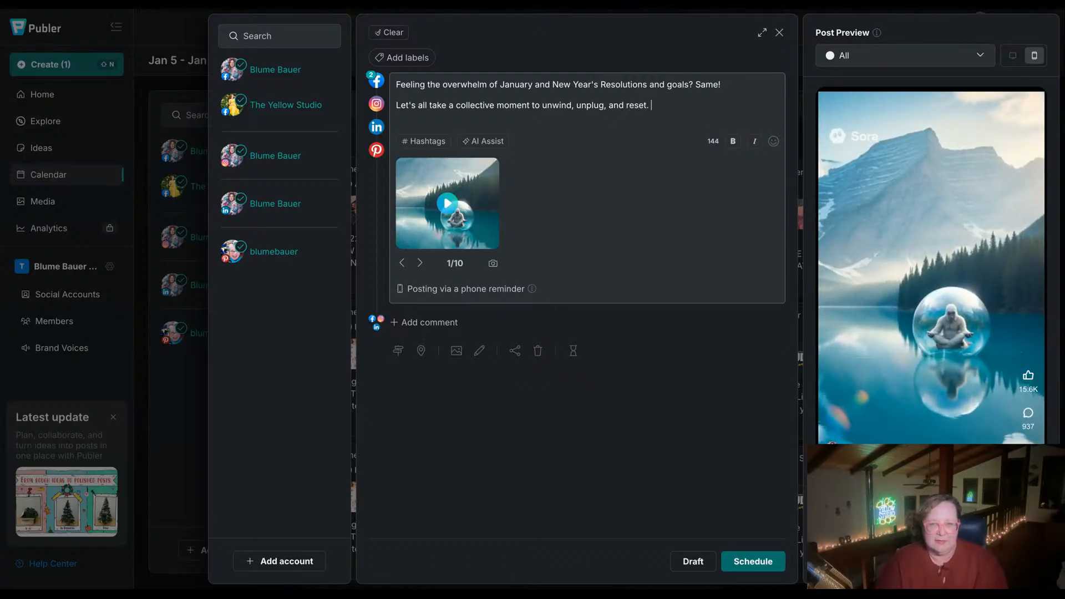
- Finish the second caption paragraph with "Don't forget to take care of you this year while rocking your amazing goals!"
text(Don't forget )
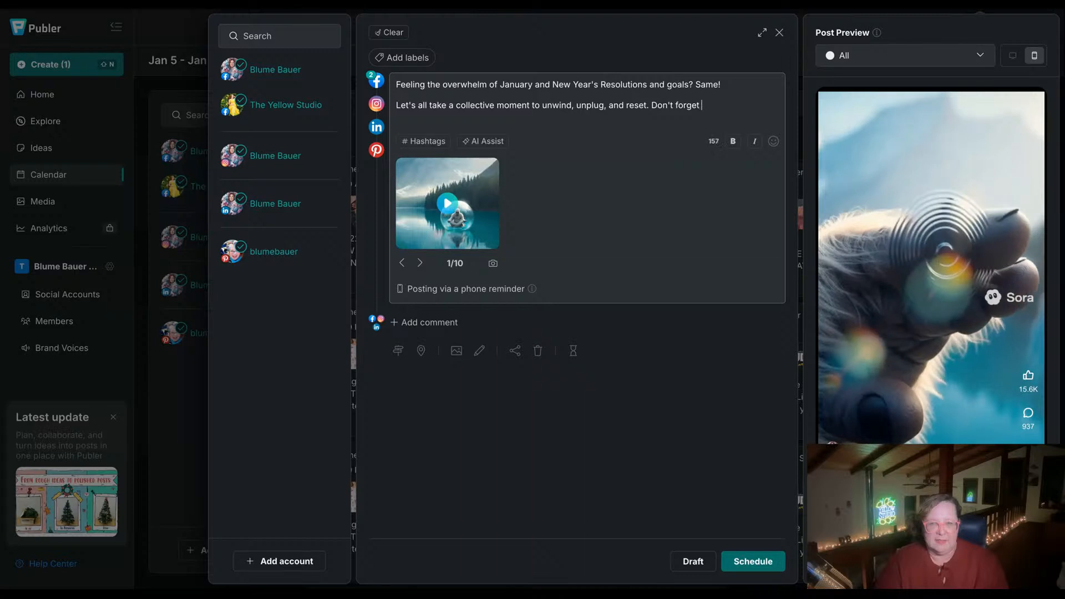
text(to d)
key(BackSpace)
text(take care of you this)
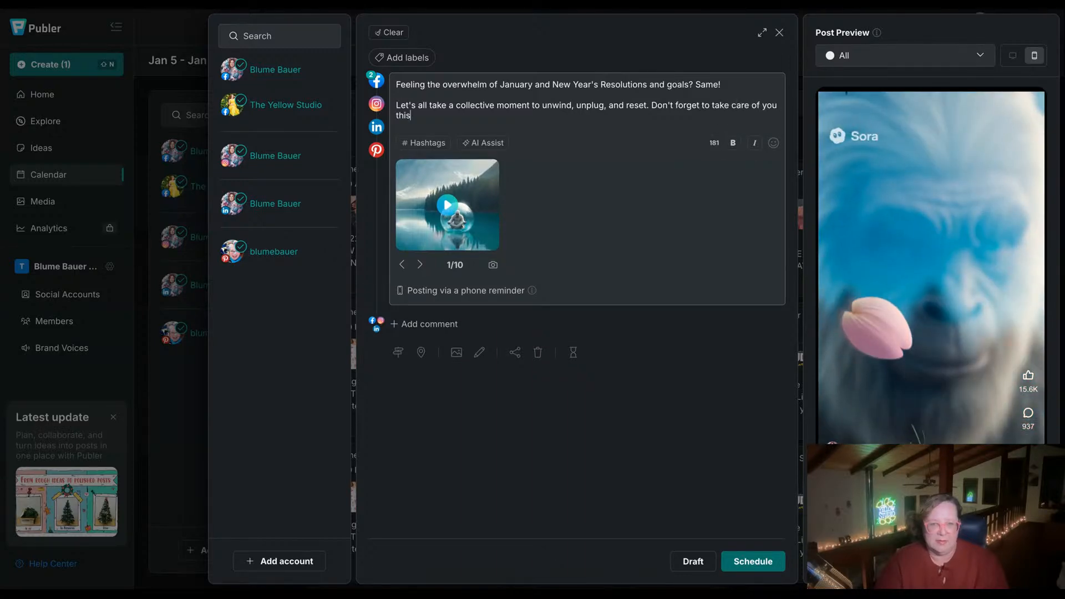
text( year while)
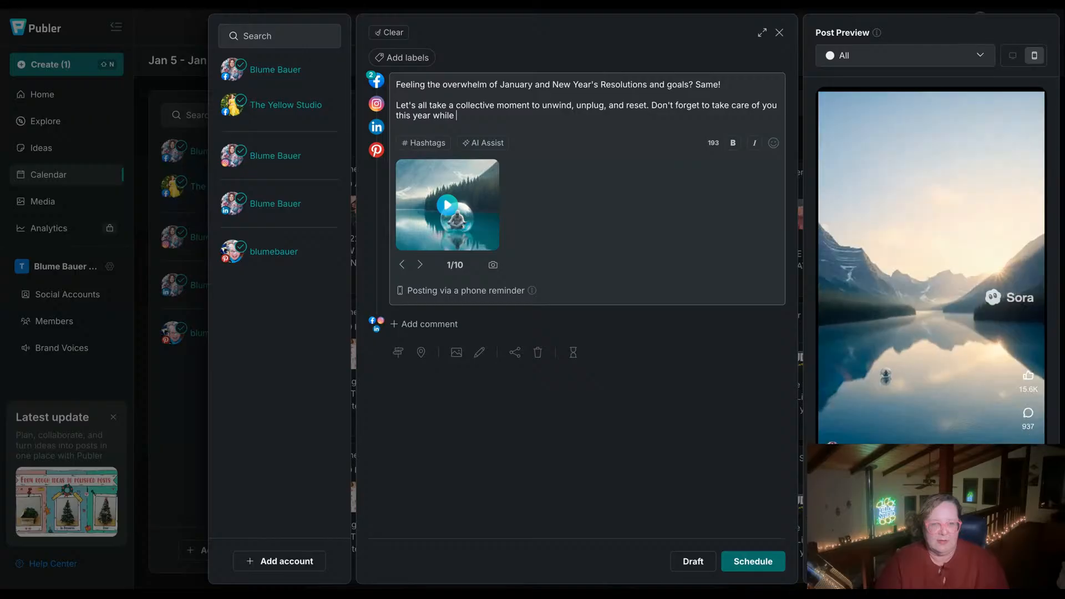
text( rocking)
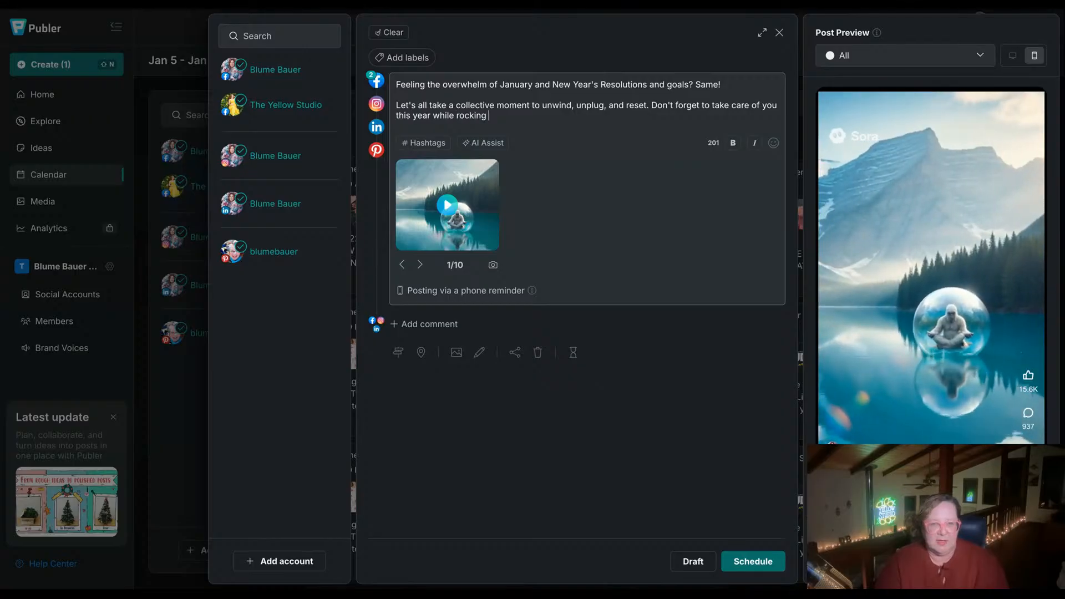
text( your )
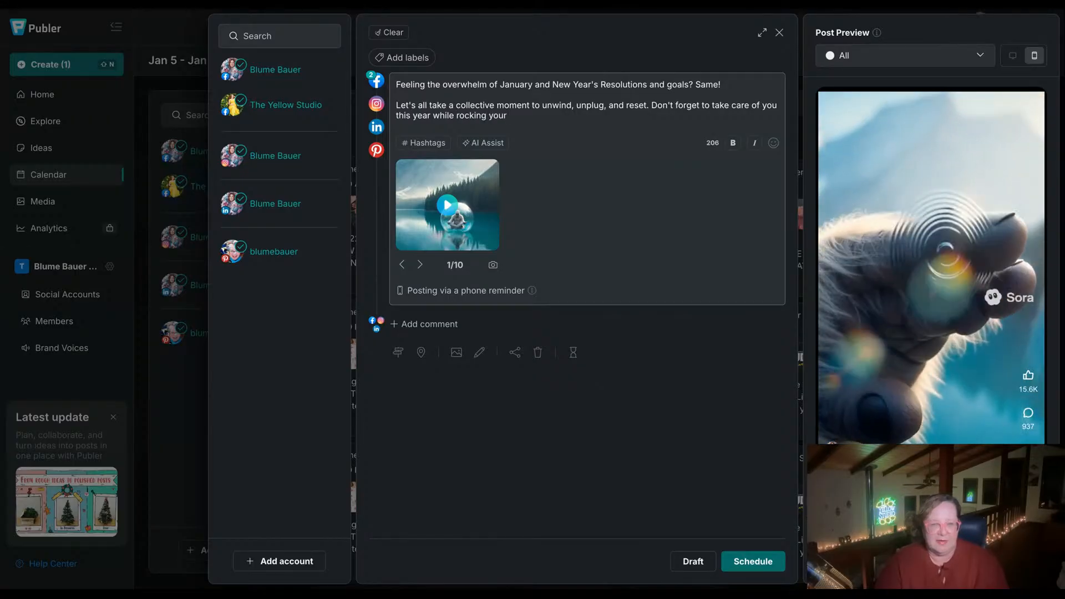
text(amazing goals)
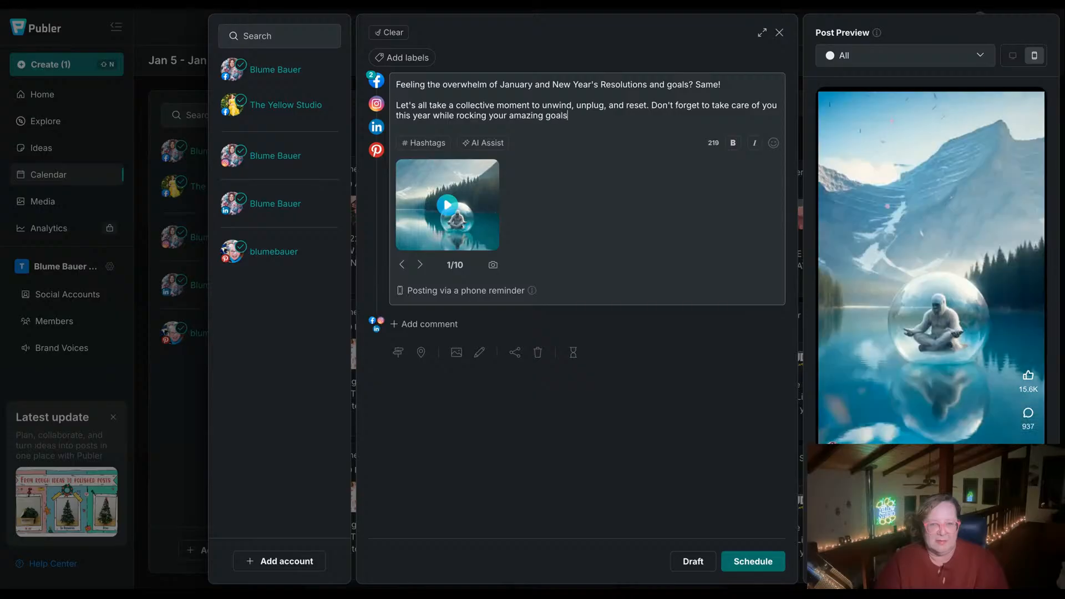
text(!)
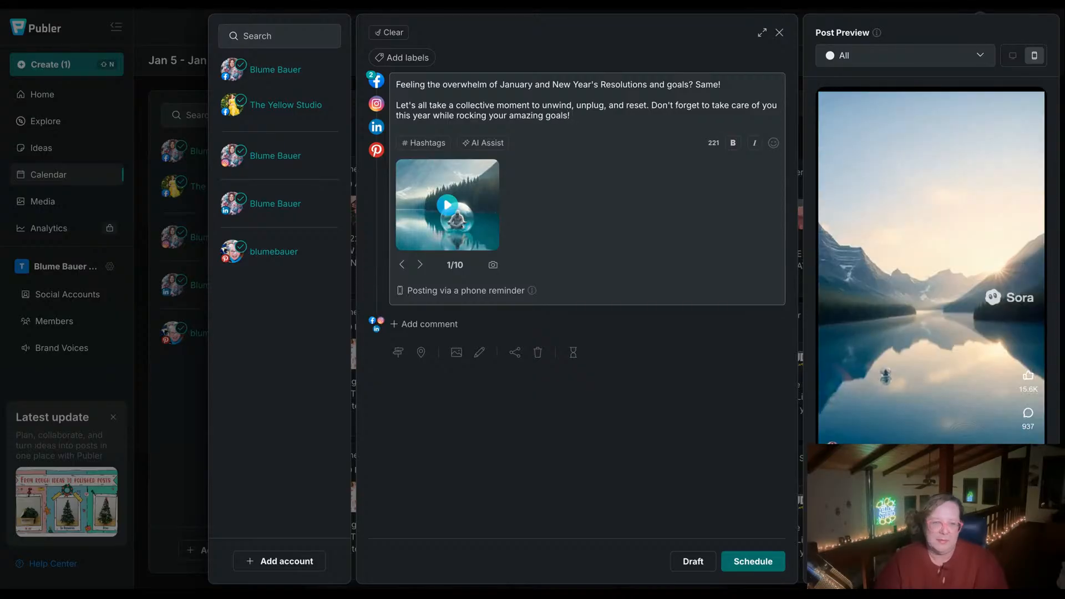
key(Return)
key(Return)
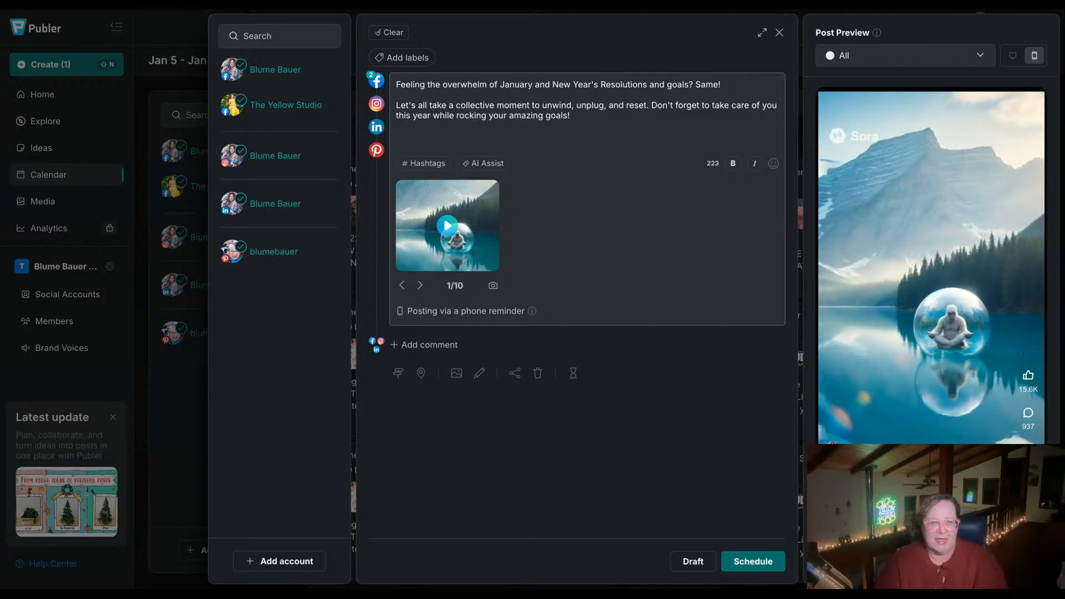
key(BackSpace)
key(BackSpace)
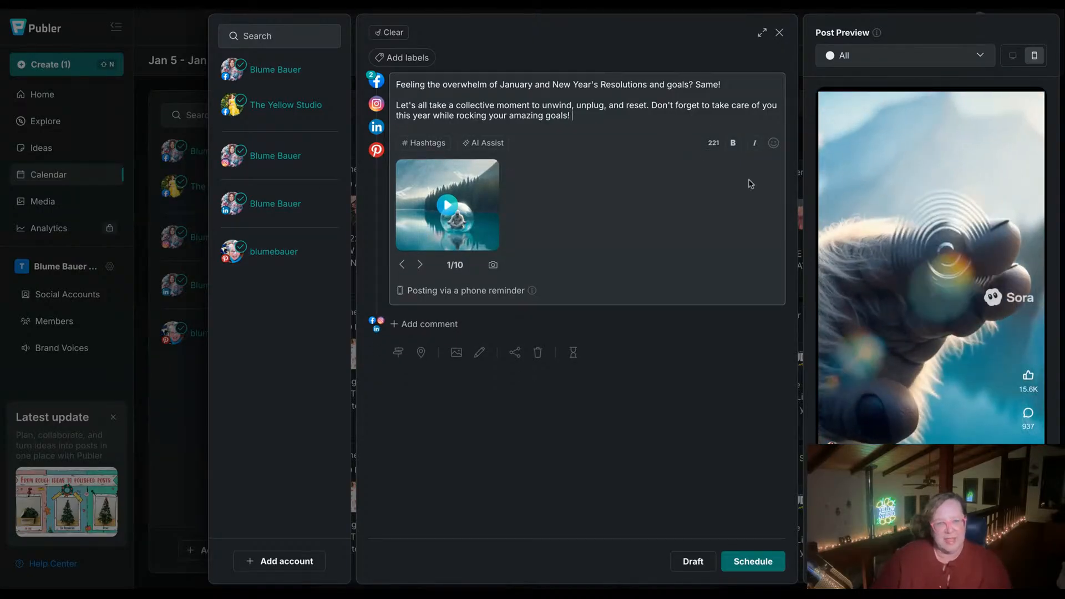
- Look through the post's media options, including the watermark choices and the Pinterest board list, without saving changes
click(456, 352)
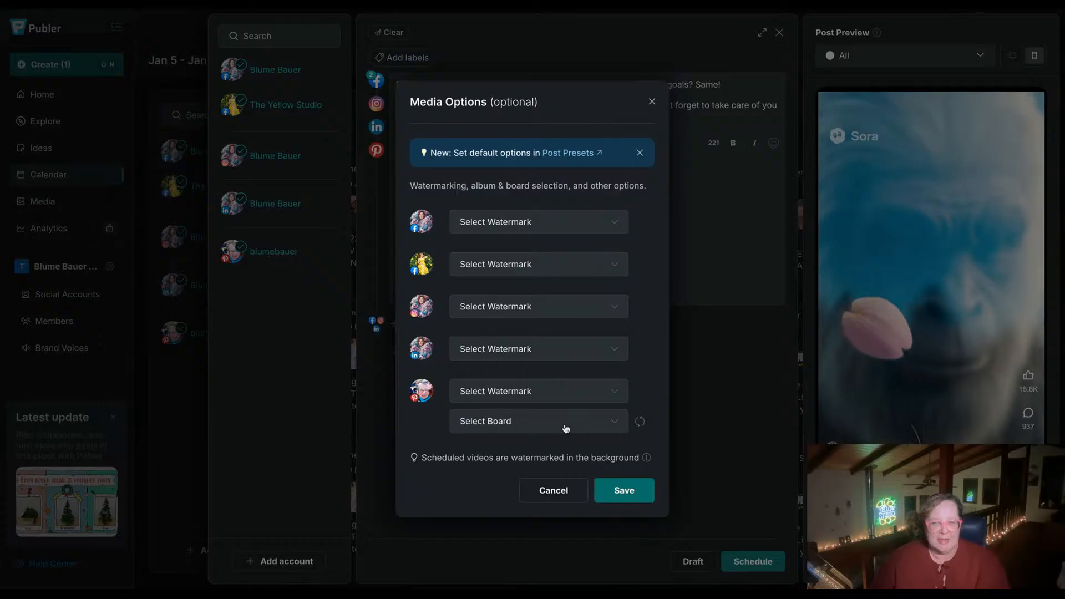
click(566, 429)
scroll(547, 511, down, 3)
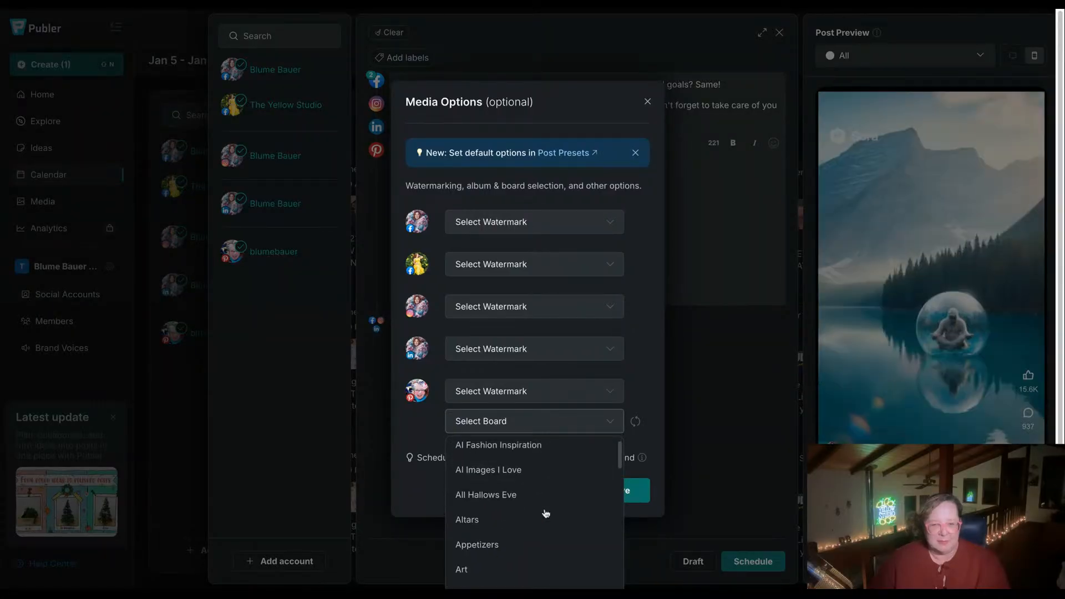
click(696, 381)
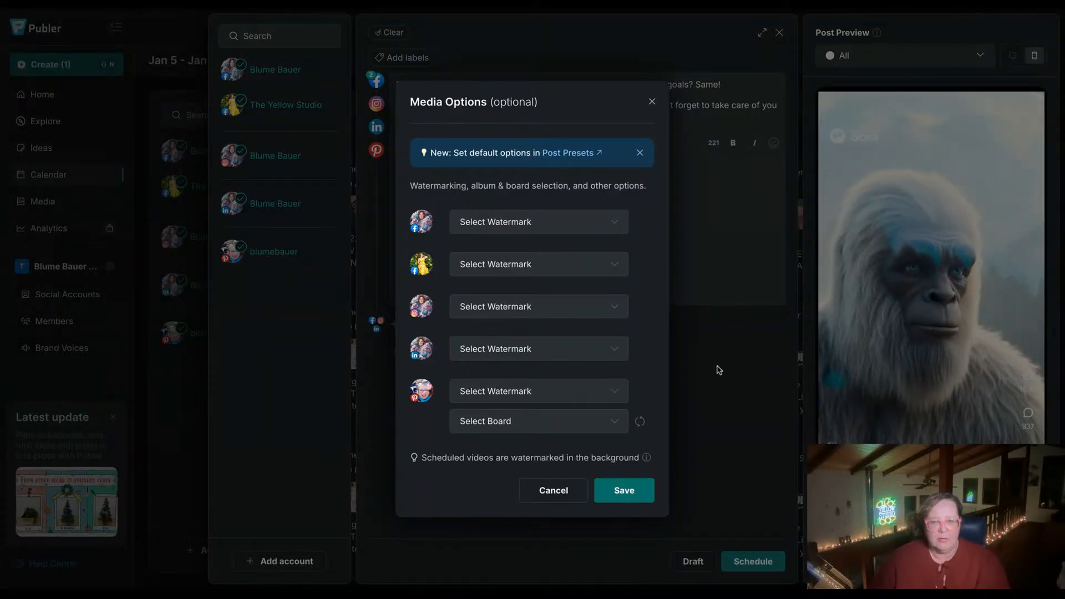
click(555, 492)
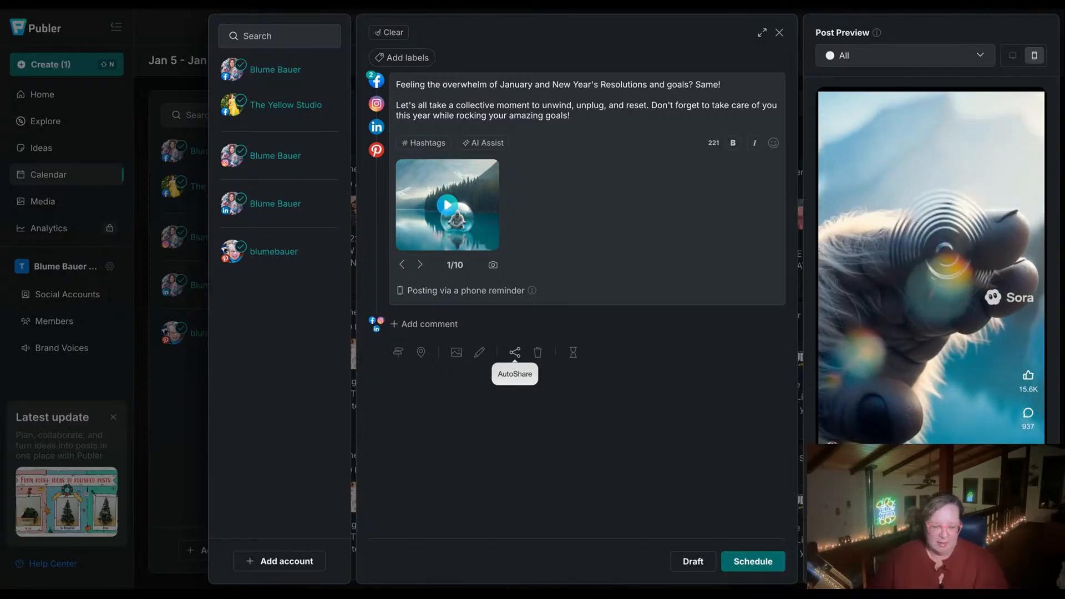
- Examine the post's AutoShare settings and the signature selection for each account, leaving both unset
click(515, 352)
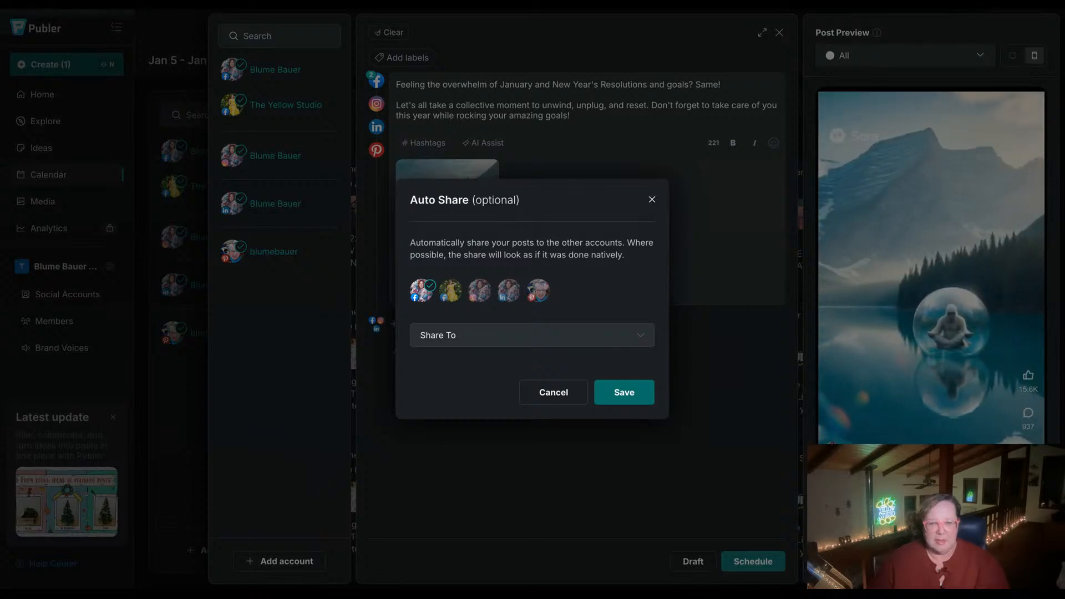
click(652, 200)
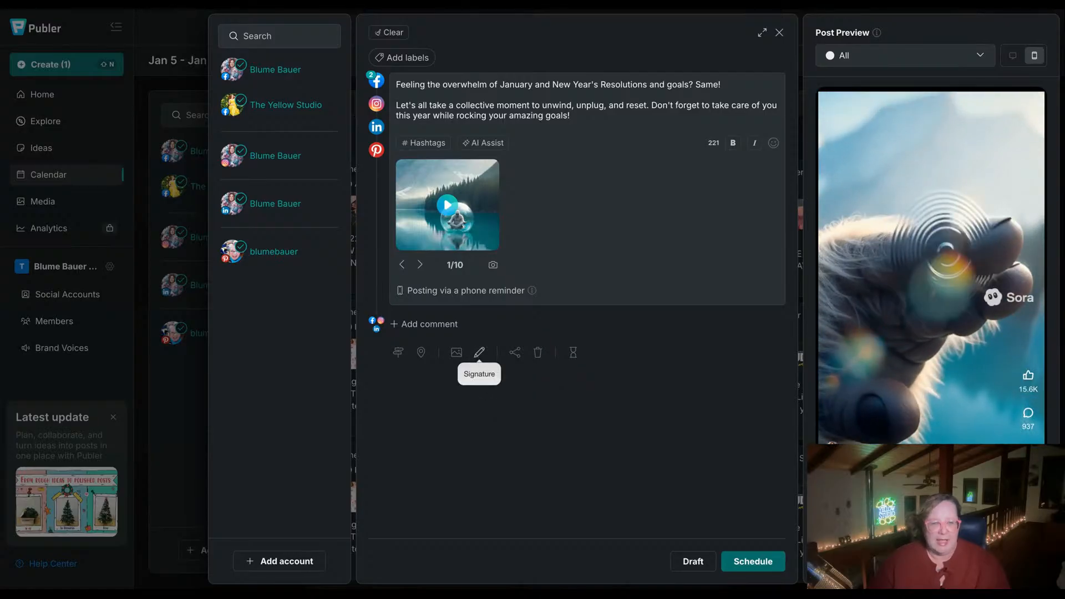
click(479, 354)
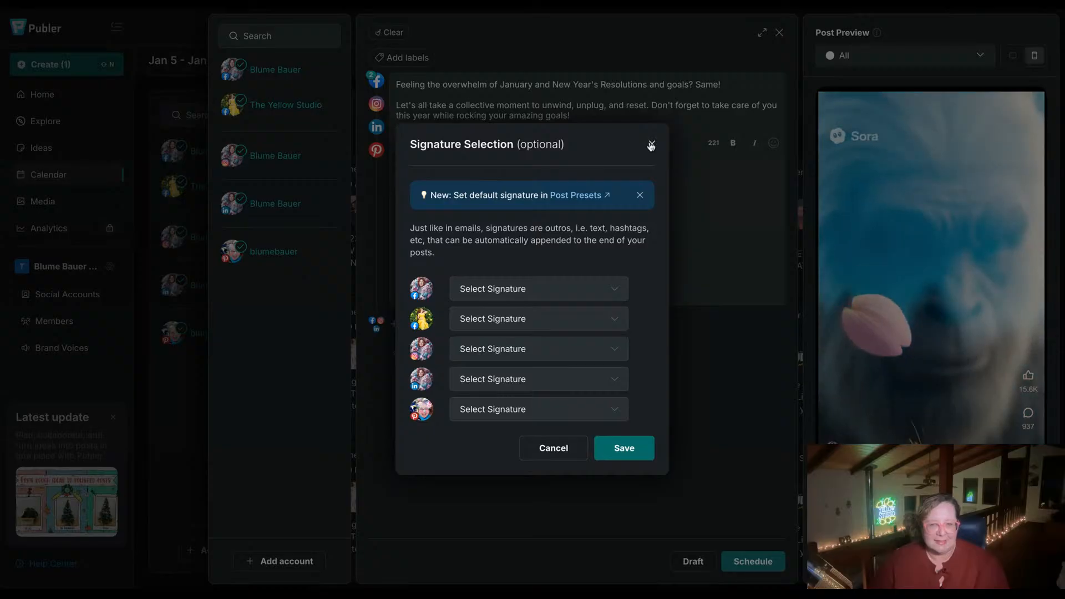
click(599, 297)
click(651, 264)
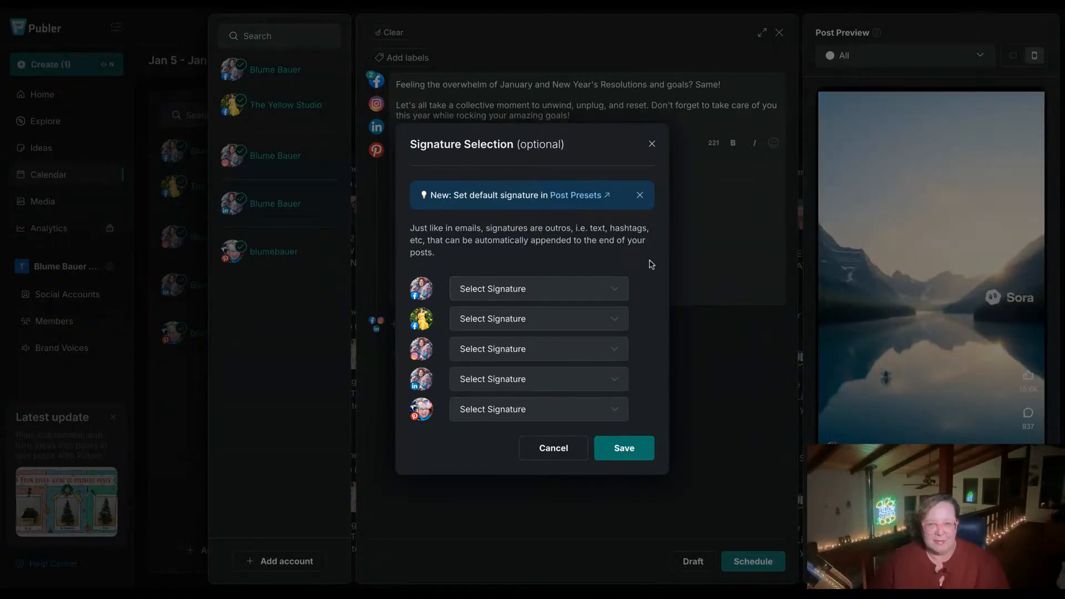
click(651, 144)
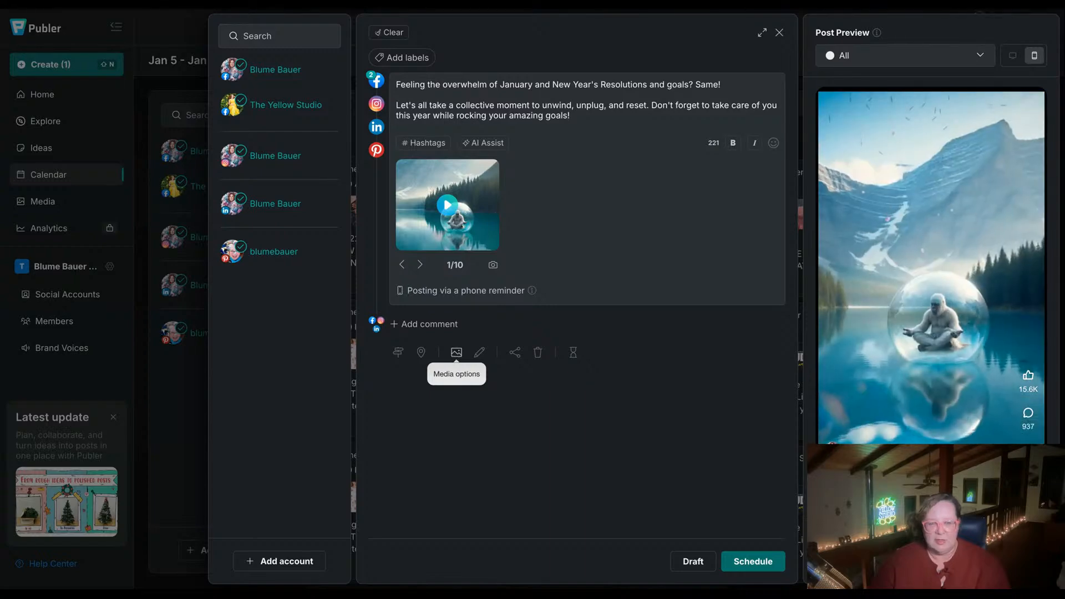
- Assign the Pinterest account's post to the board starting "The Yellow Studio | Grow your art busi" in the media options and save
click(456, 353)
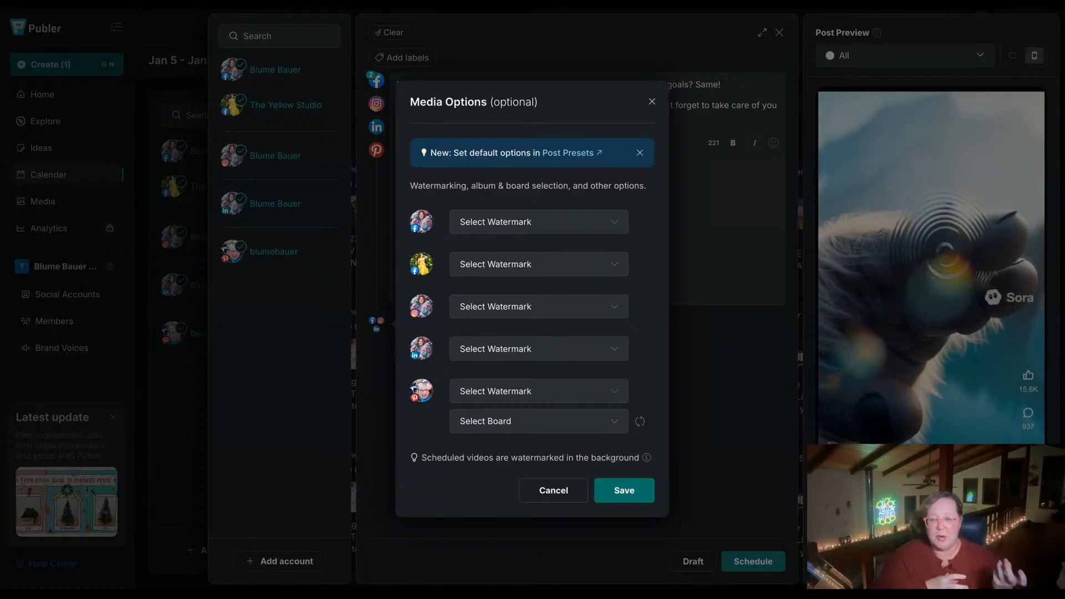
click(536, 421)
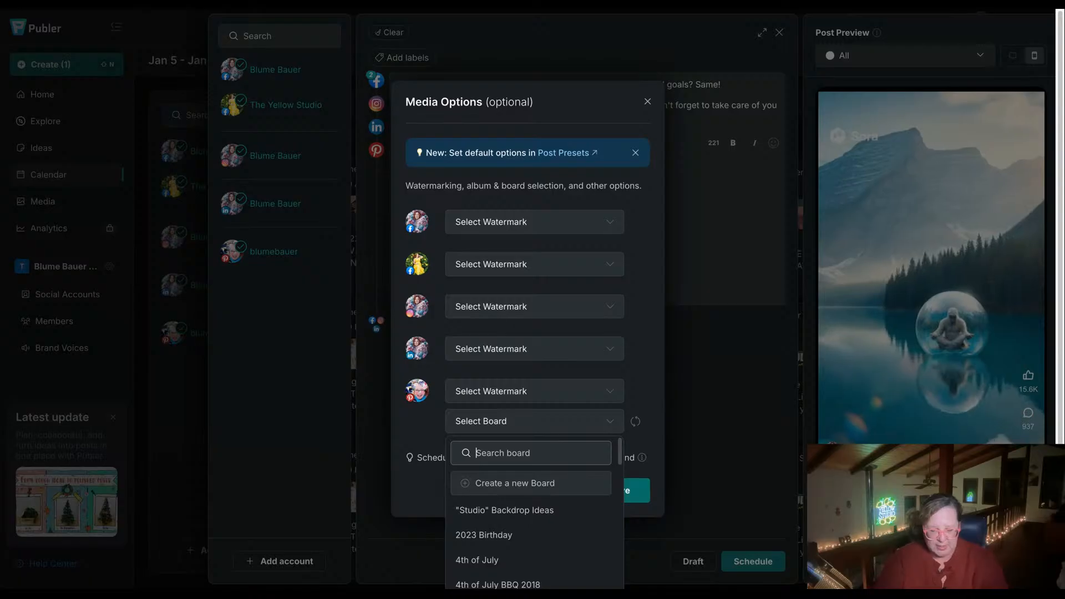
text(yellow s)
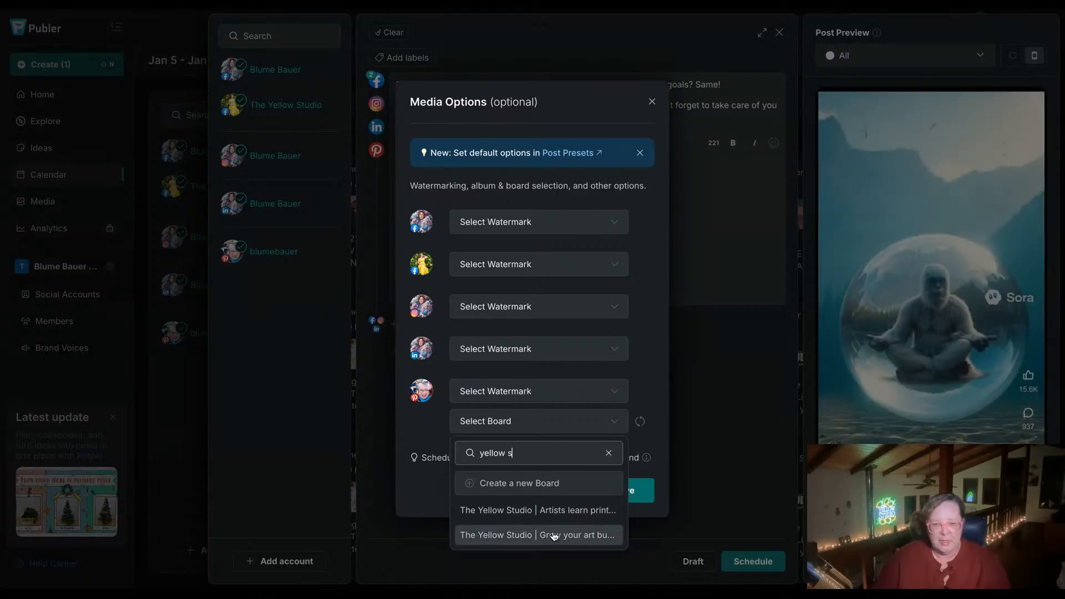
click(554, 535)
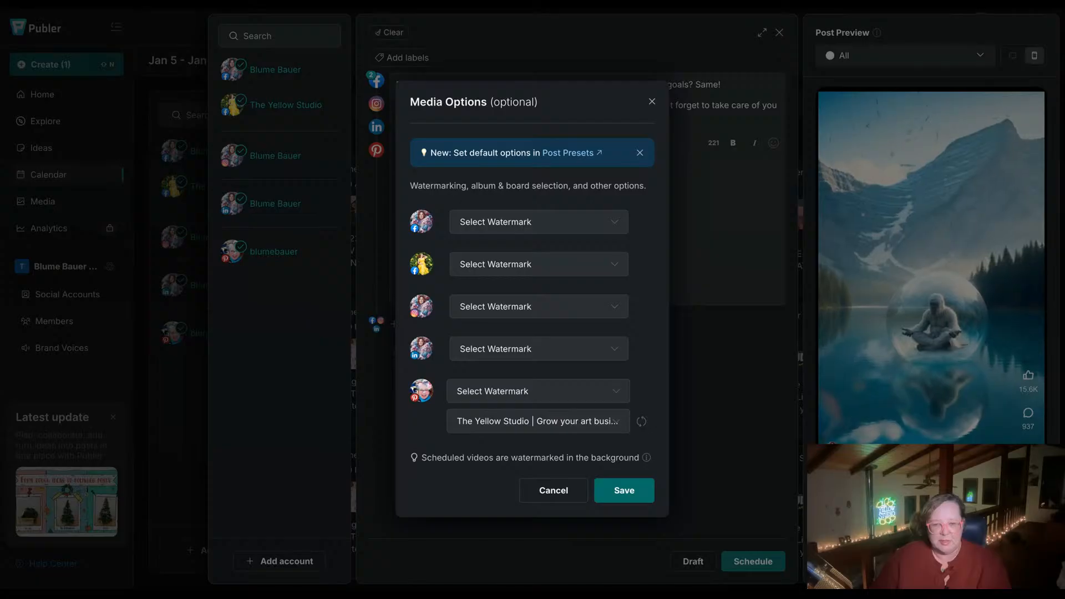
click(620, 495)
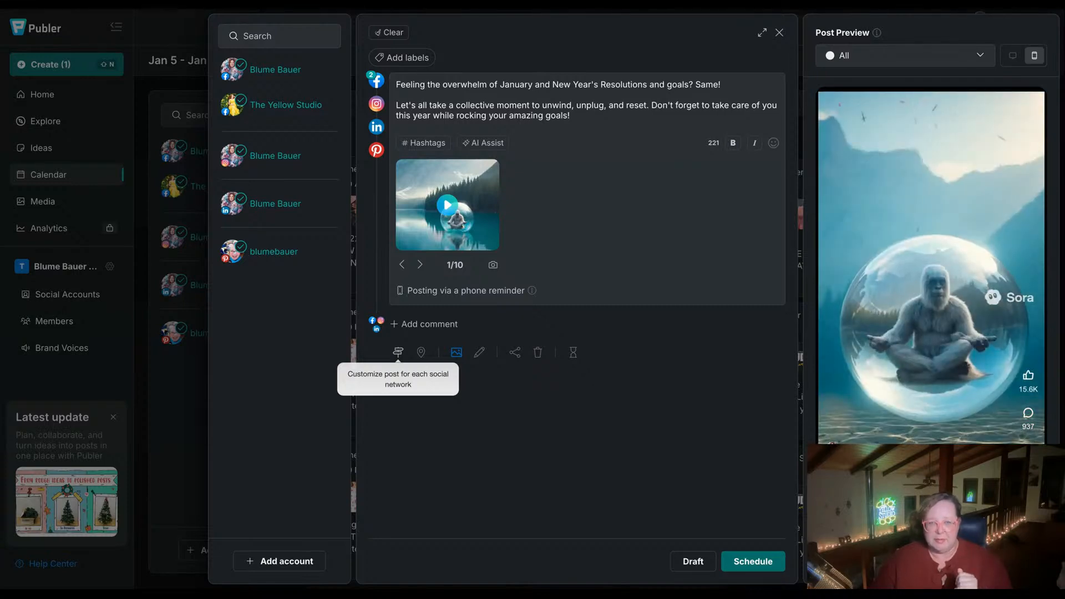
- Customize the post for each social network and give the Pinterest version the title "Zen Squatch"
click(398, 352)
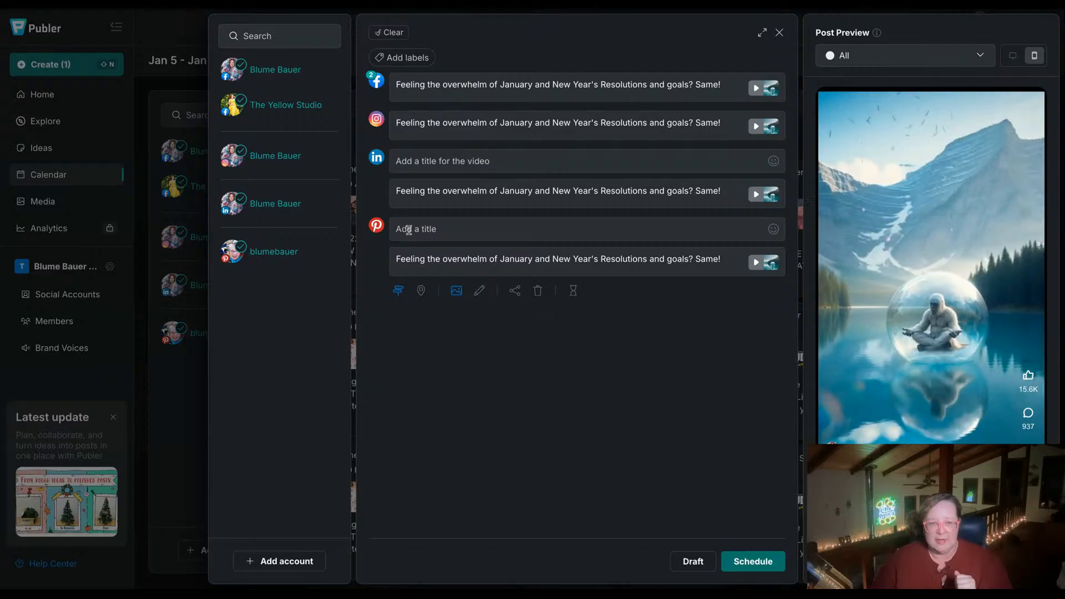
click(403, 229)
scroll(611, 456, down, 1)
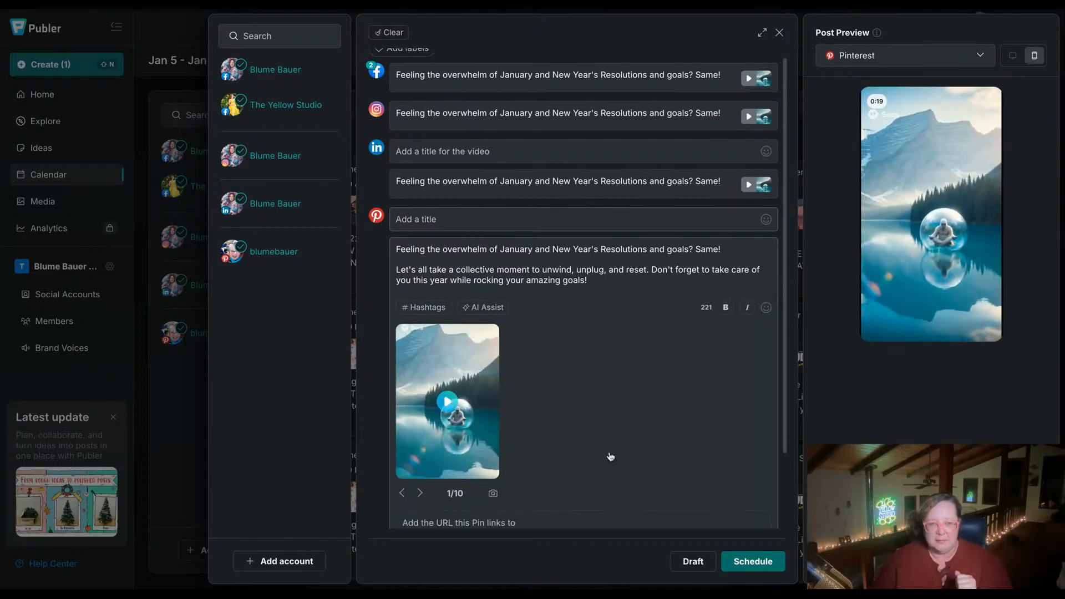
scroll(611, 456, down, 2)
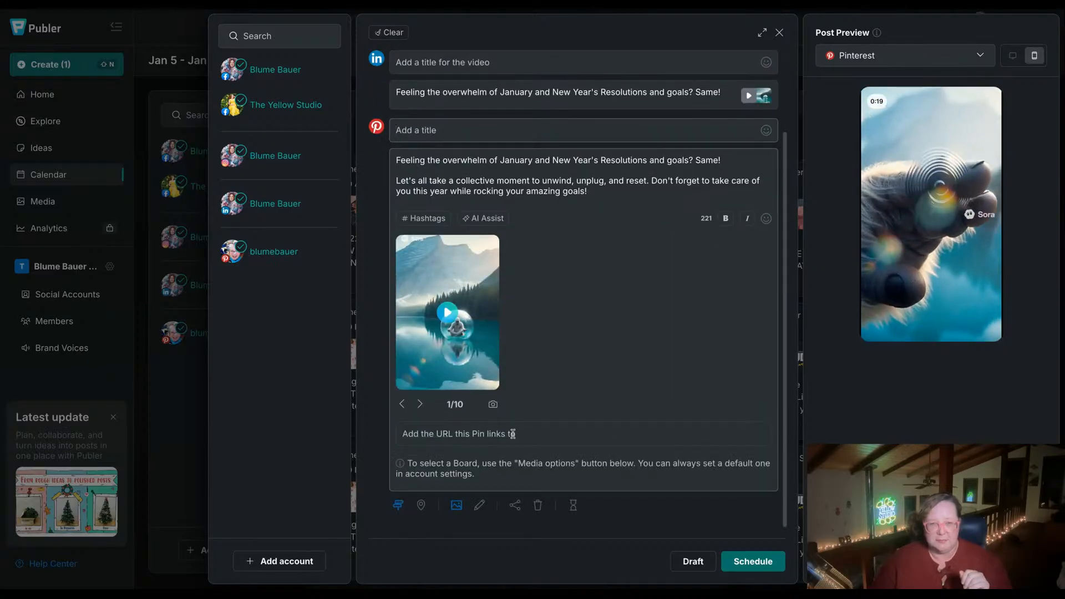
click(512, 130)
text(Zen)
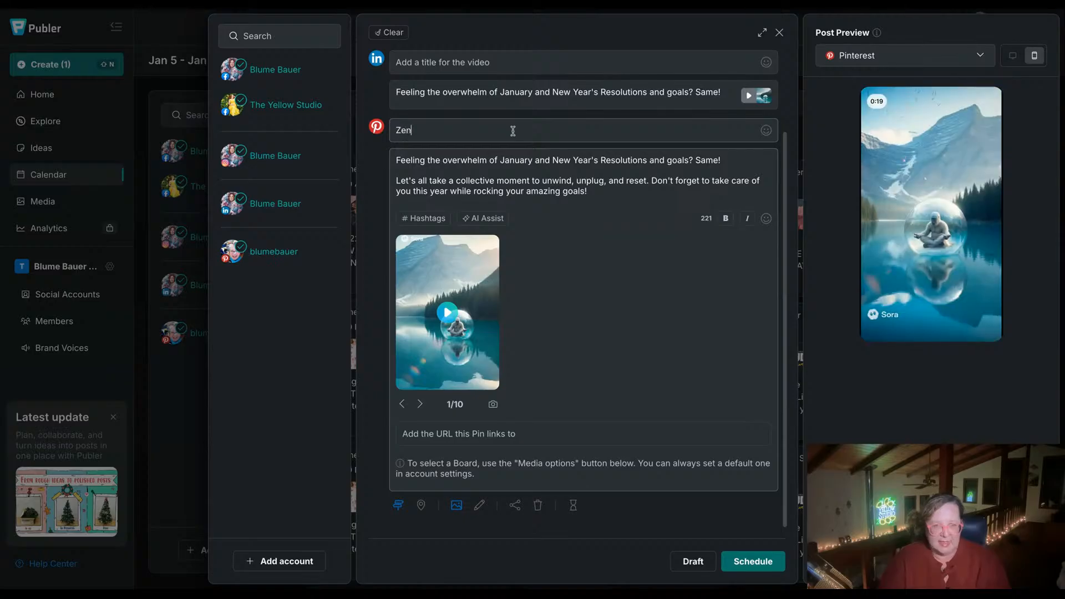
text( Squatch)
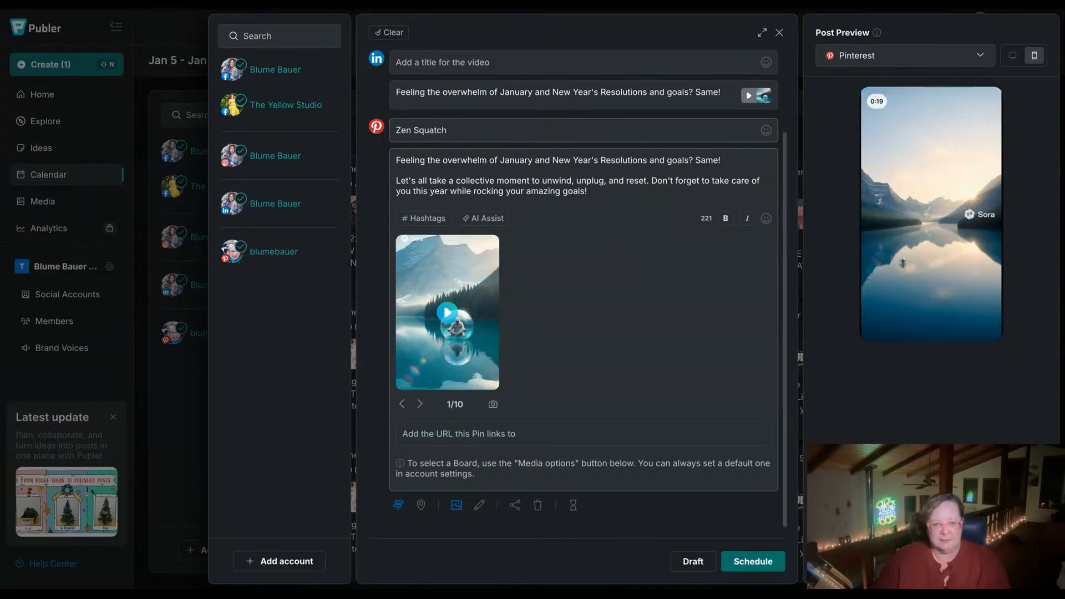
click(518, 434)
text(https://w)
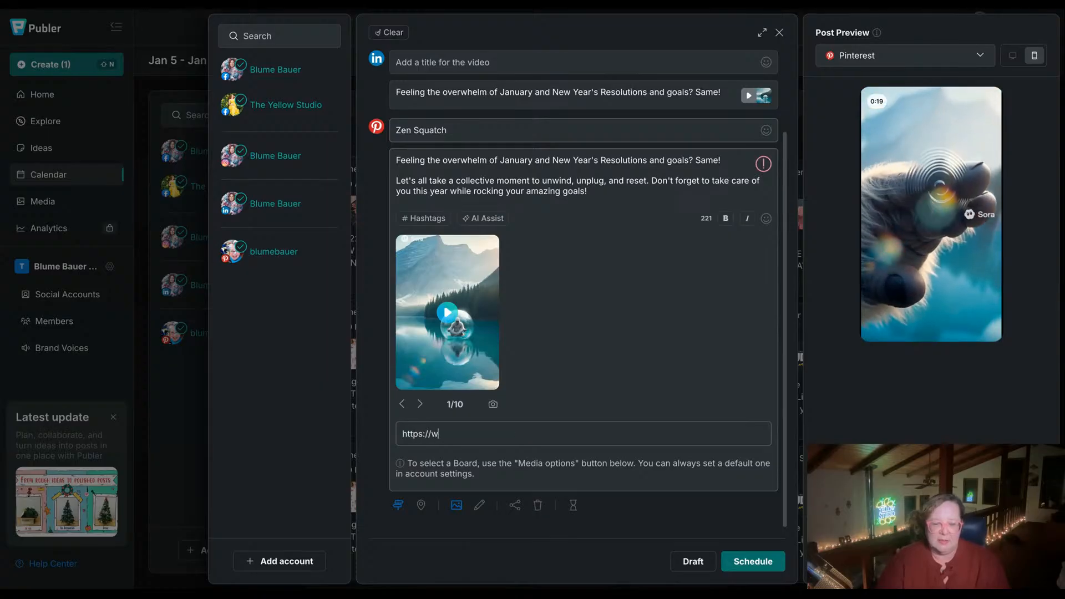
text(ww.your)
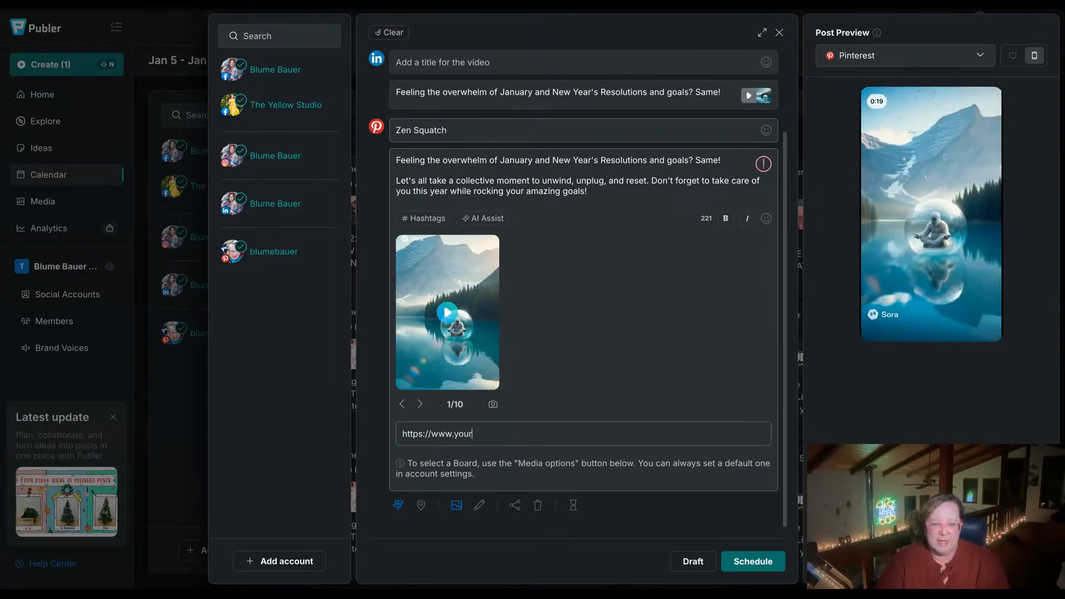
text(yellowstudio.com/subscribe)
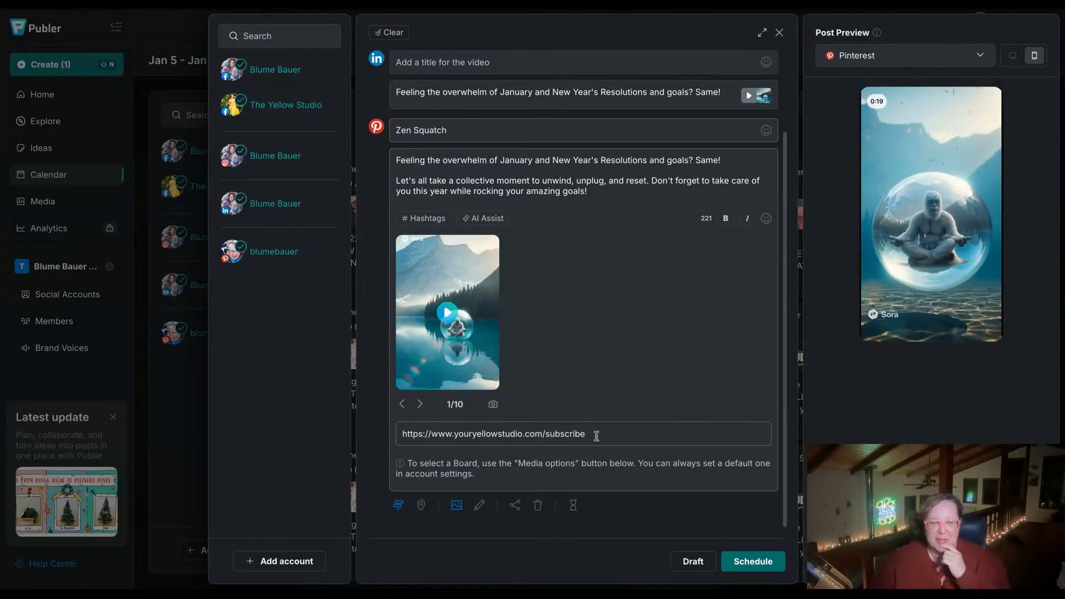
drag(591, 435, 400, 436)
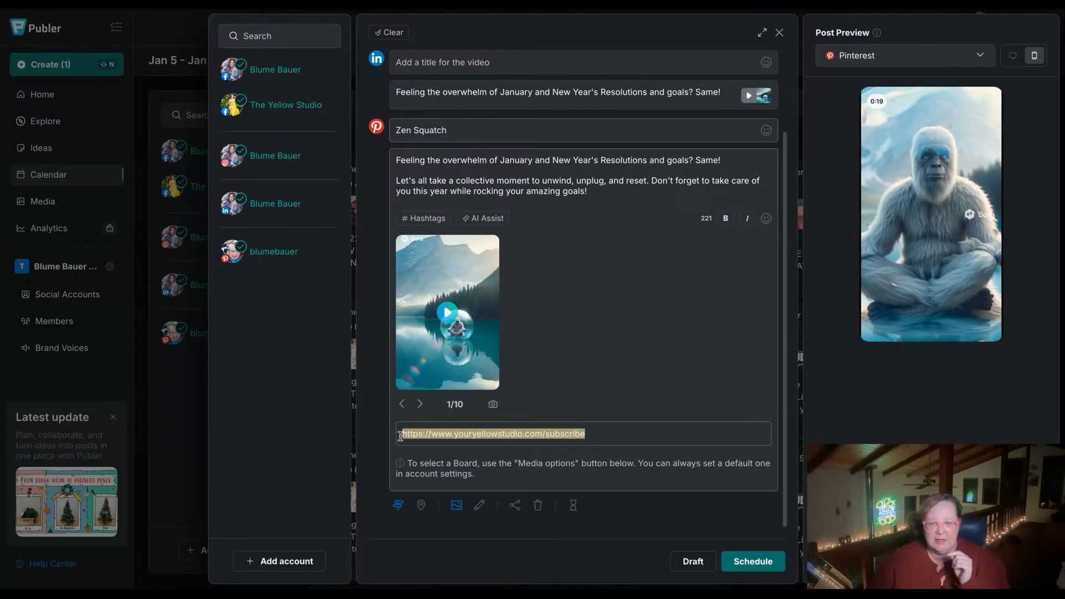
click(601, 433)
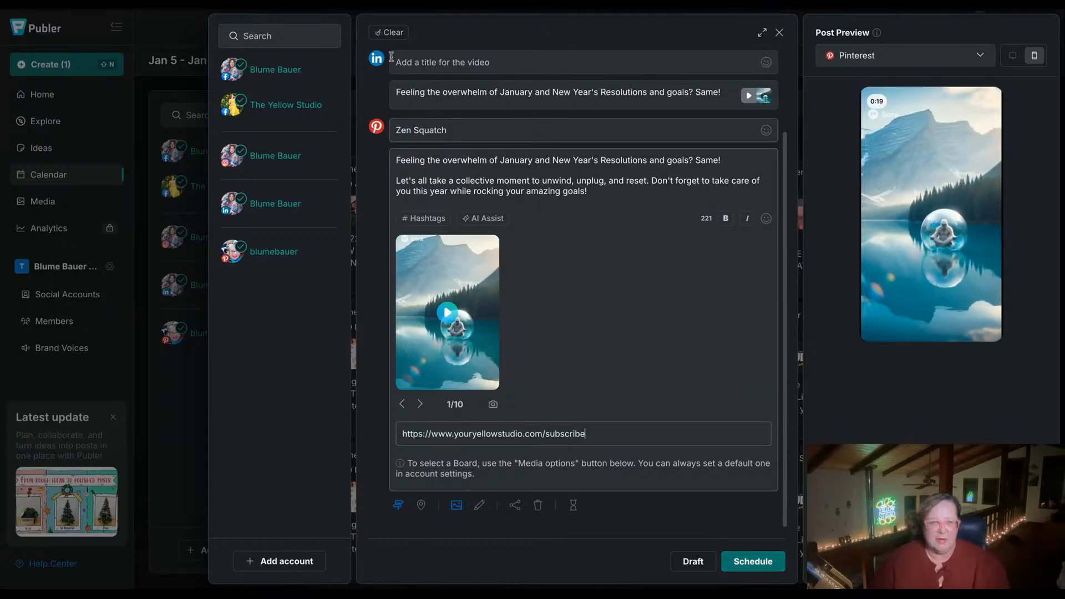
- Title the LinkedIn version's video "Zen Squatch"
scroll(435, 146, up, 3)
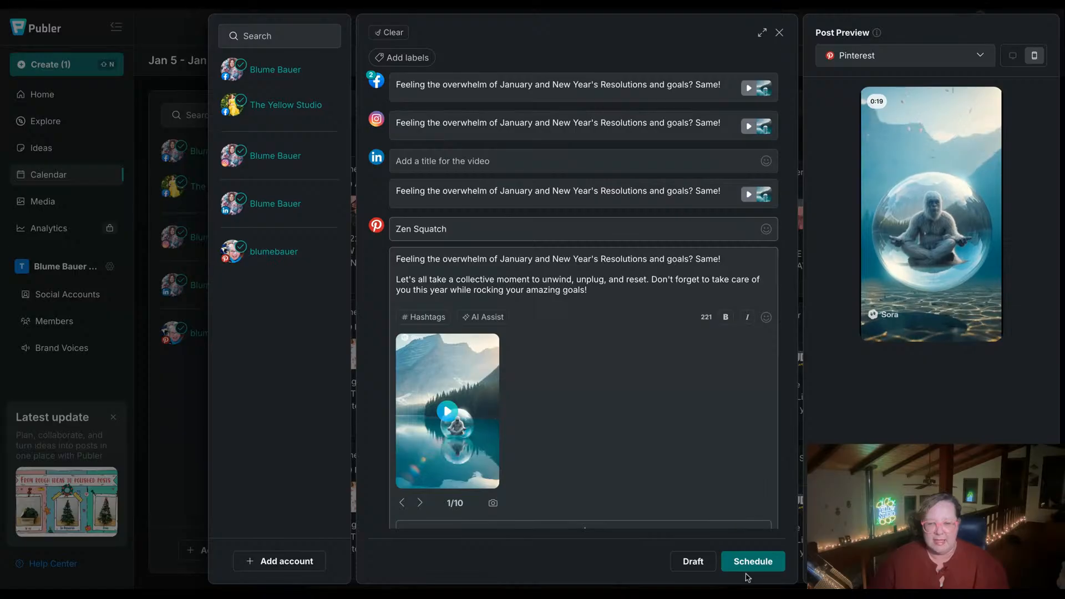
click(517, 172)
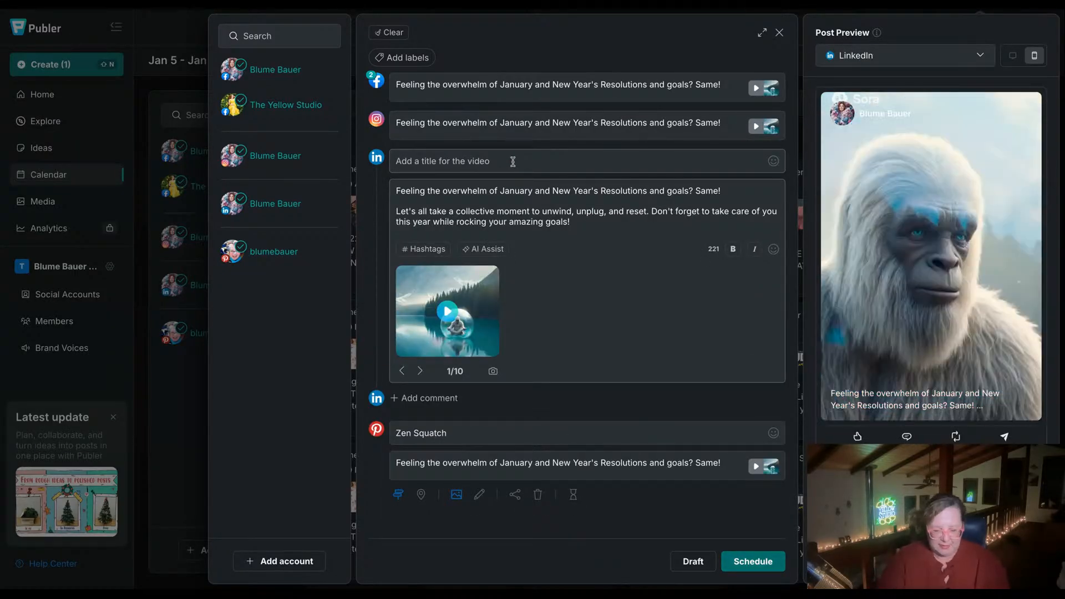
click(512, 161)
text(Zen S)
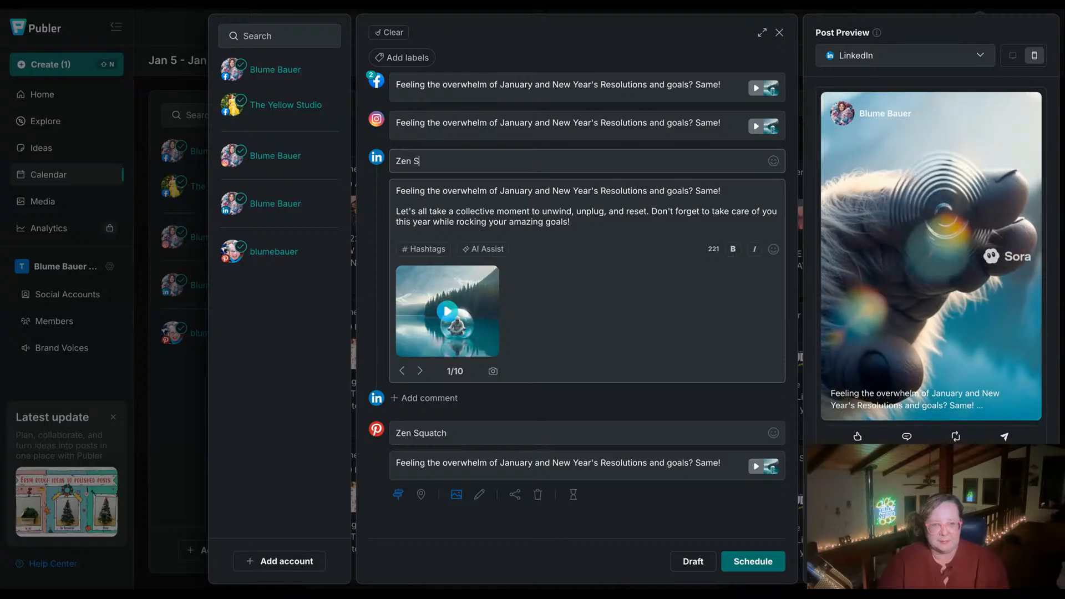
text(quatch)
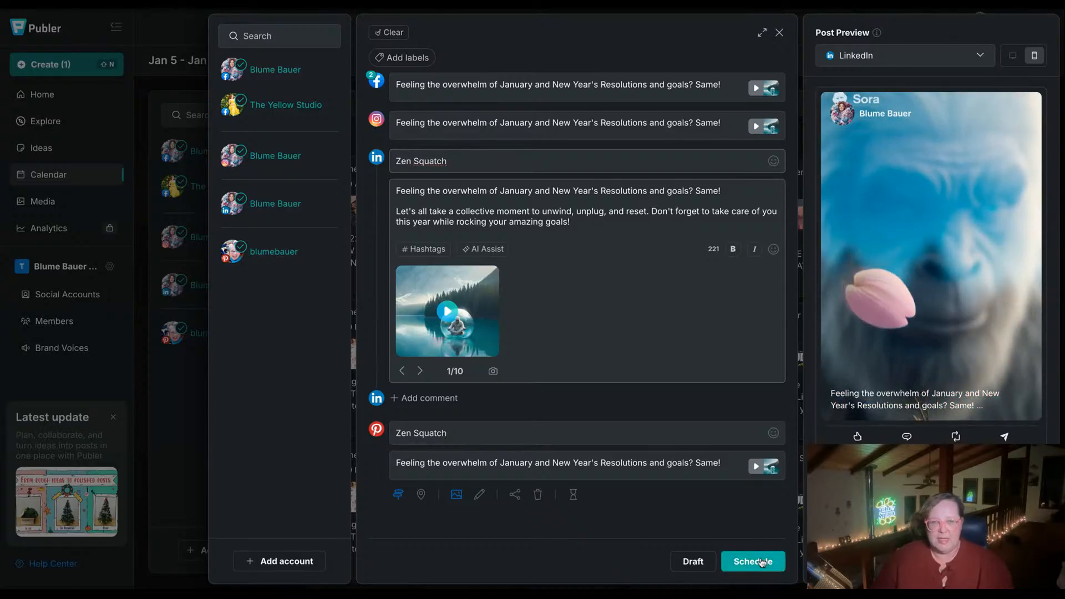
- Schedule the post for Saturday, January 10, 2026 at 10:10 AM and check its entries in the weekly calendar
click(762, 562)
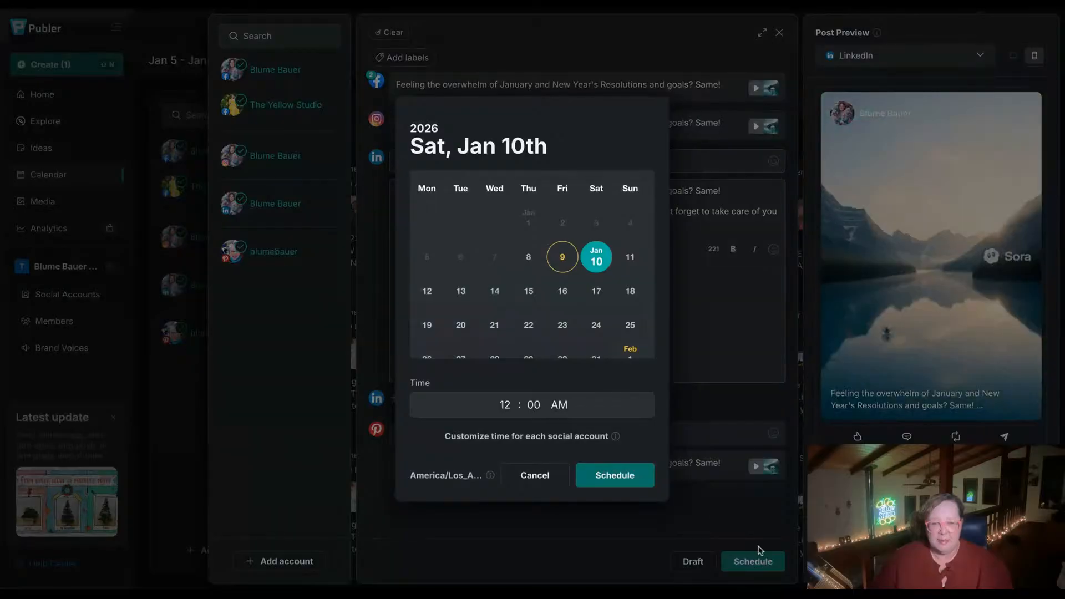
click(505, 405)
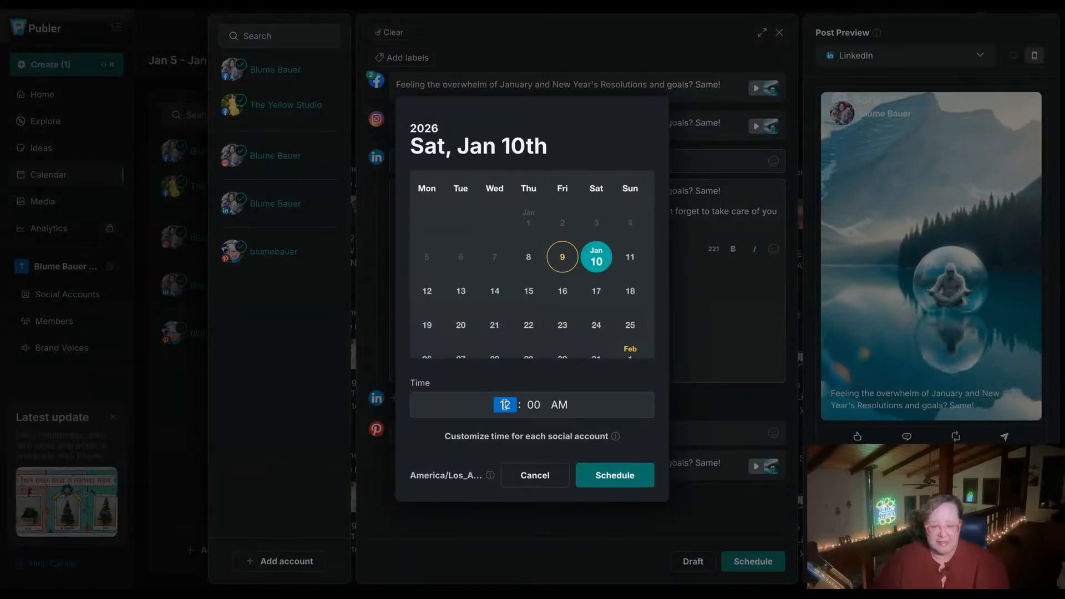
text(1010)
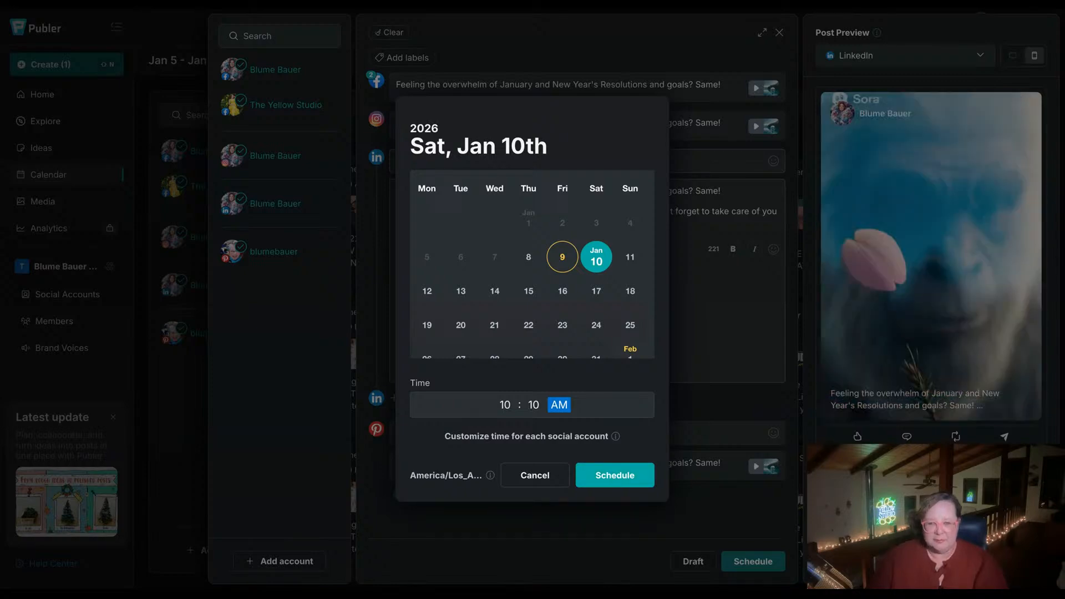
click(613, 478)
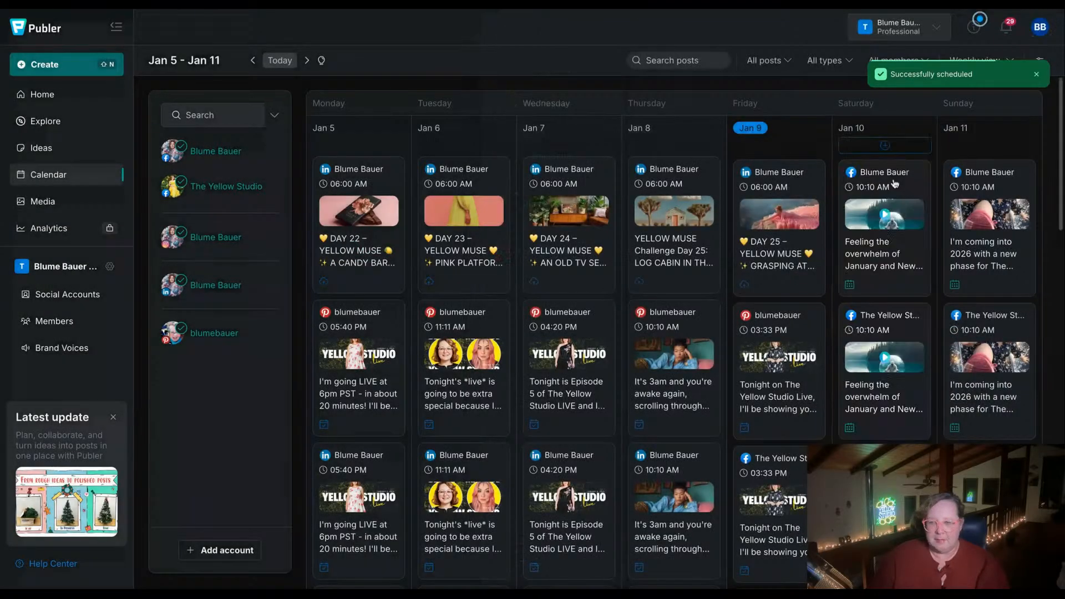
scroll(882, 264, down, 3)
scroll(883, 264, down, 3)
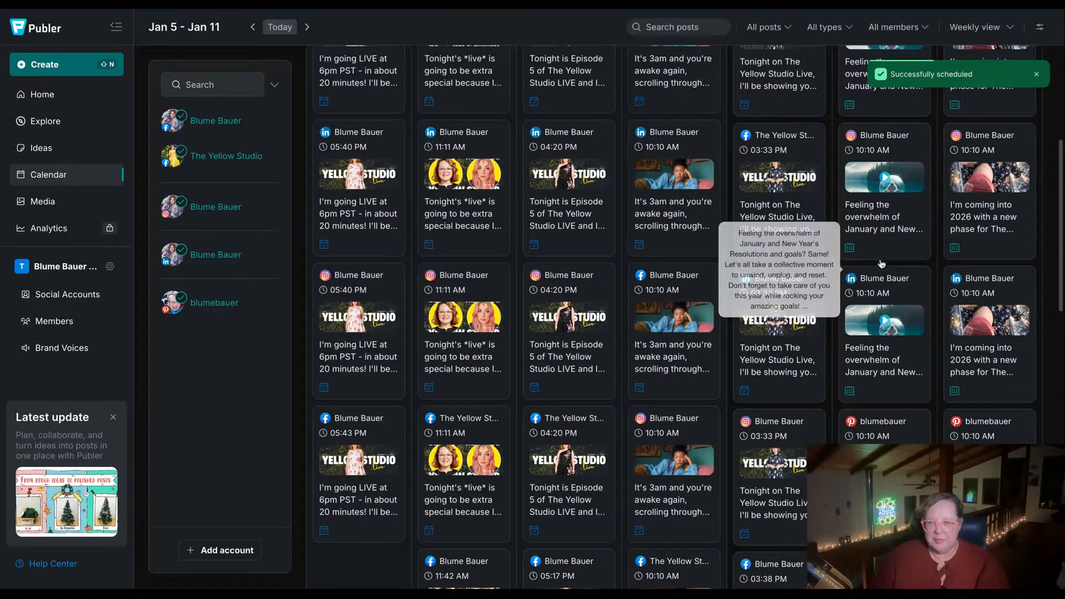
scroll(882, 264, up, 6)
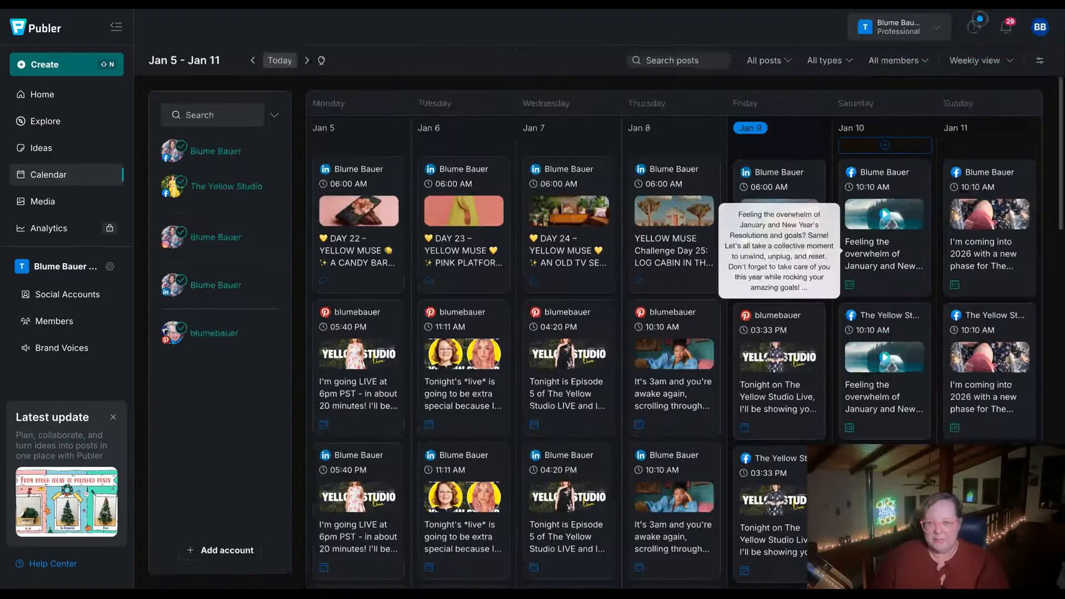
- Create a new post on January 13 in the following week and attach the potion-stirring kitchen video to it
click(306, 61)
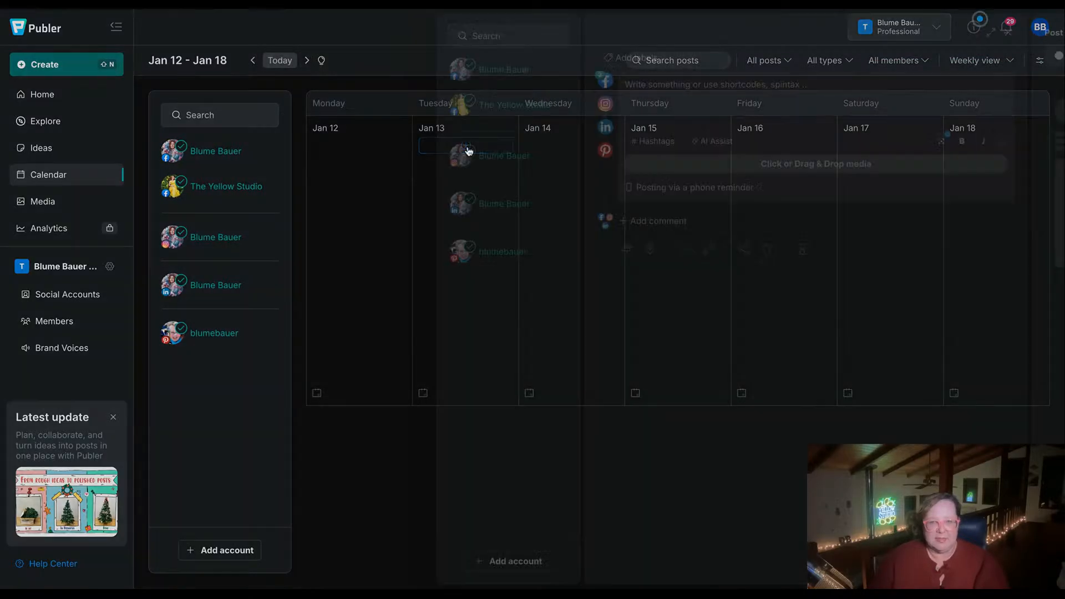
click(469, 151)
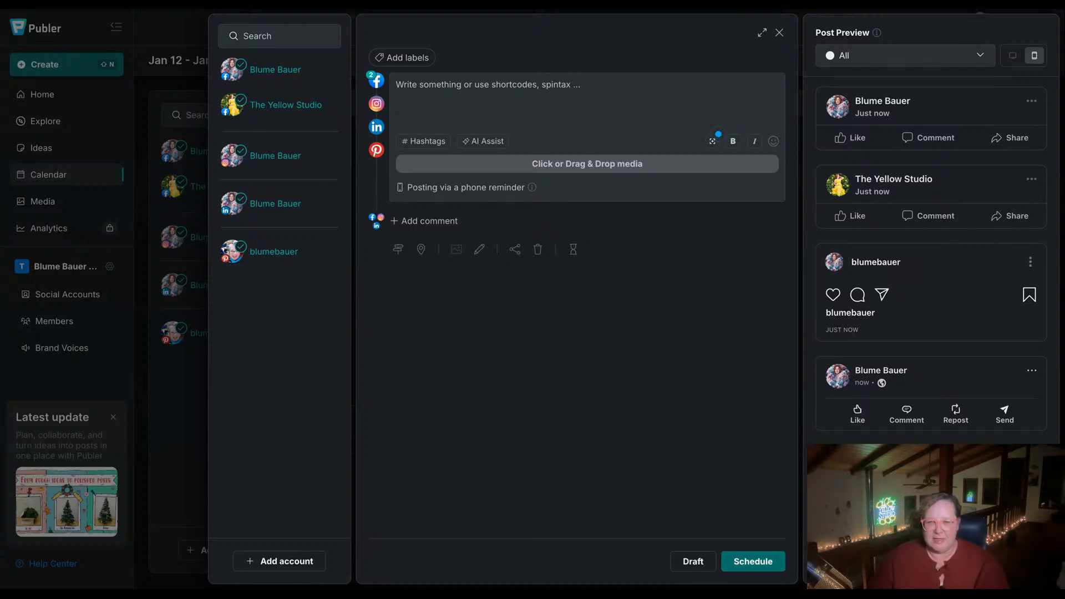
drag(587, 139, 587, 164)
- Begin the post's caption with "I put a spell on you to come and join me at The Yellow Studio..."
click(602, 101)
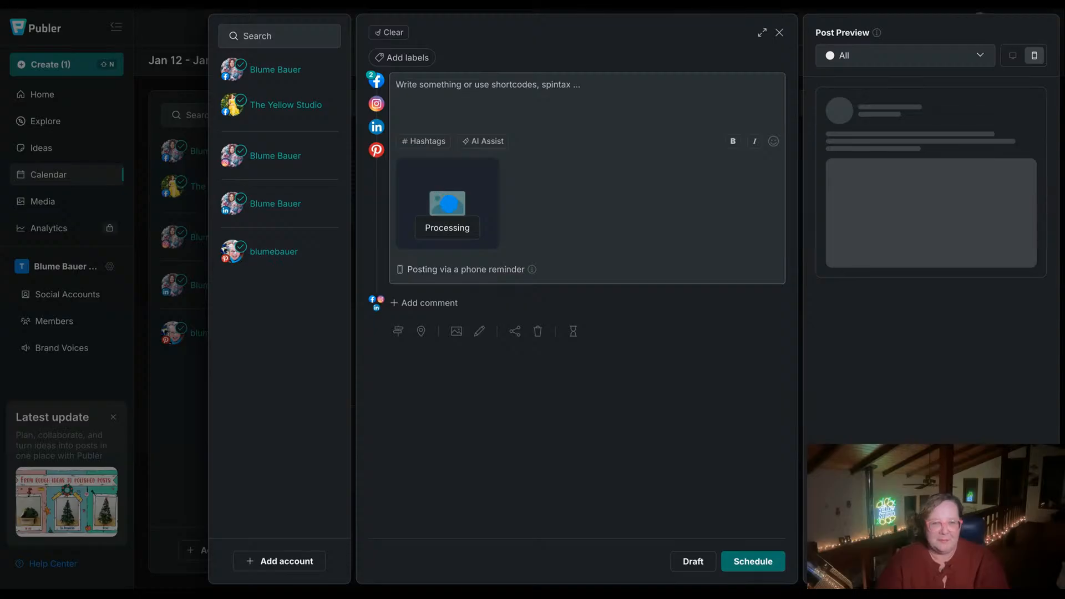
text(I put )
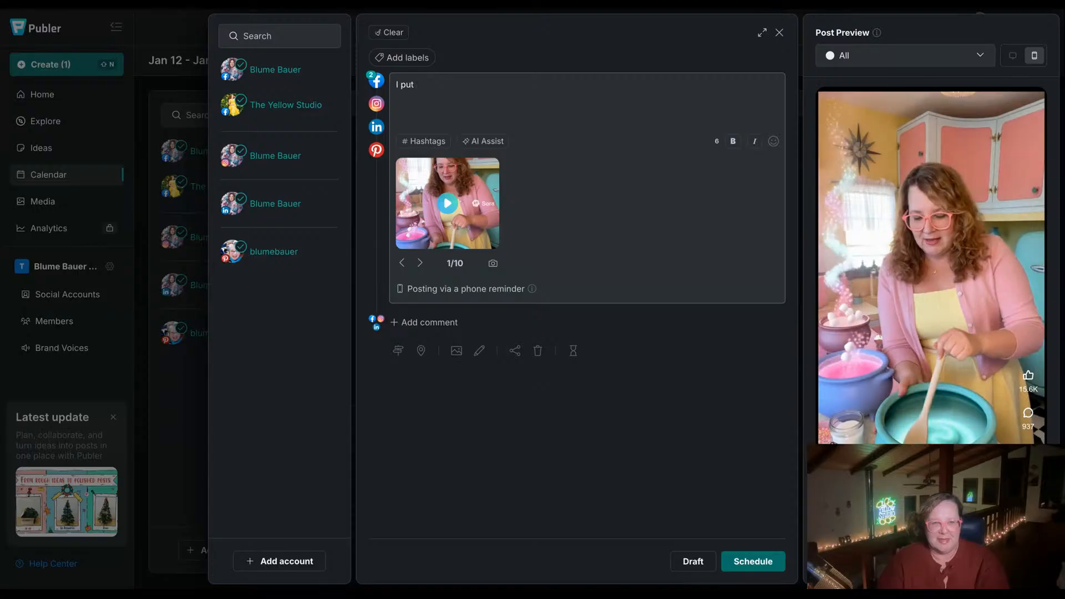
text(a spell)
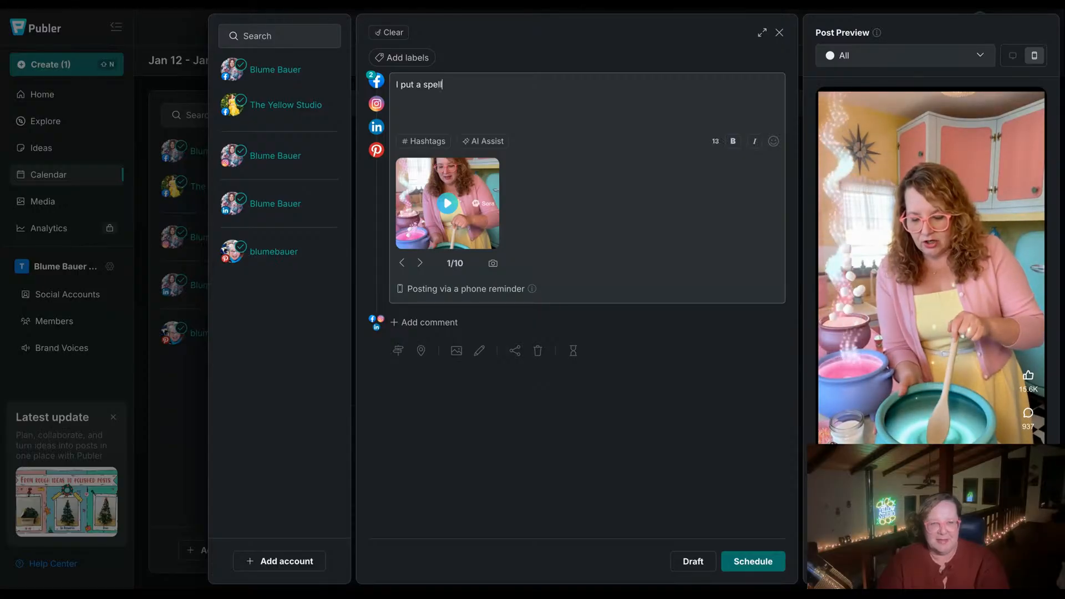
text( on you)
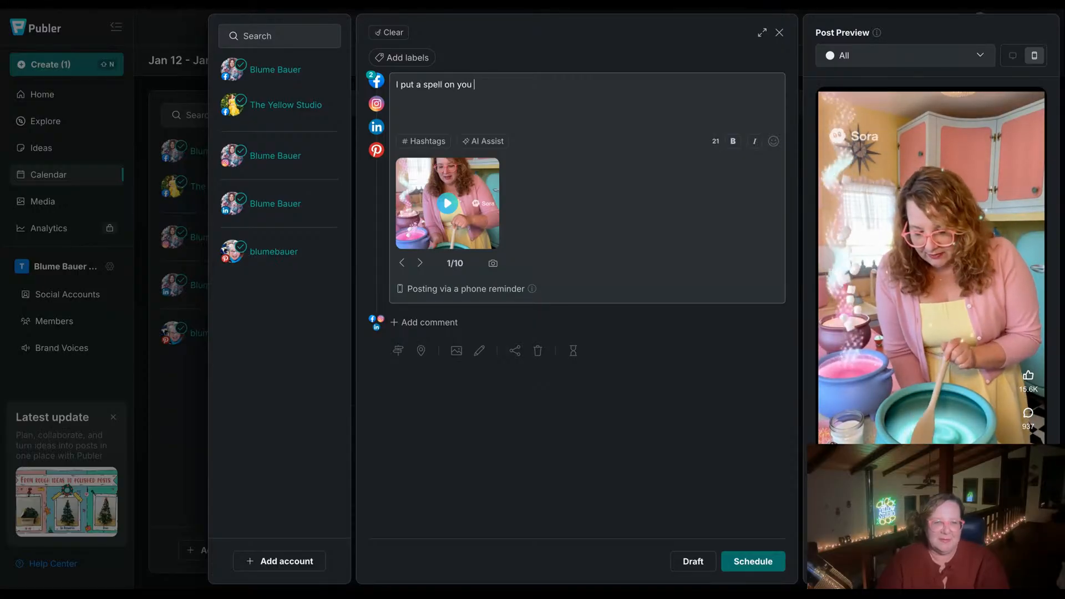
text( to come and )
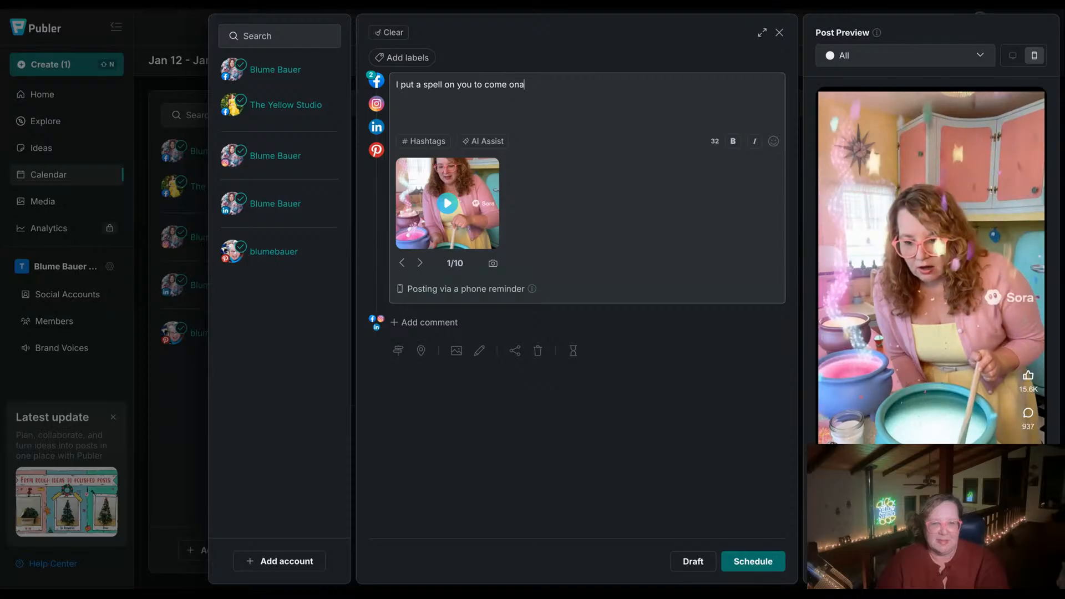
text(join )
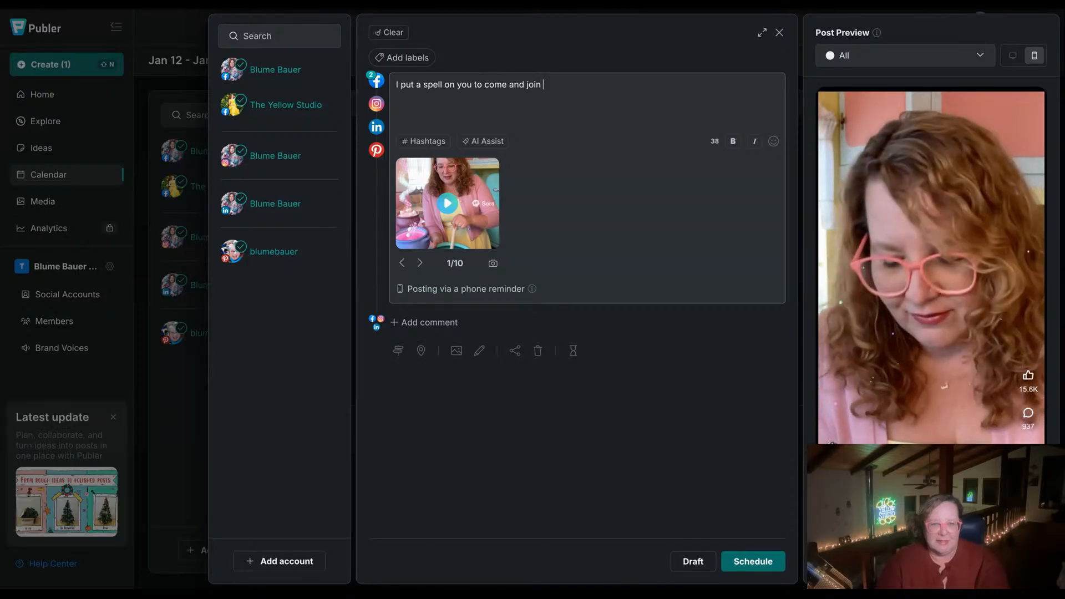
text(me at The Yell)
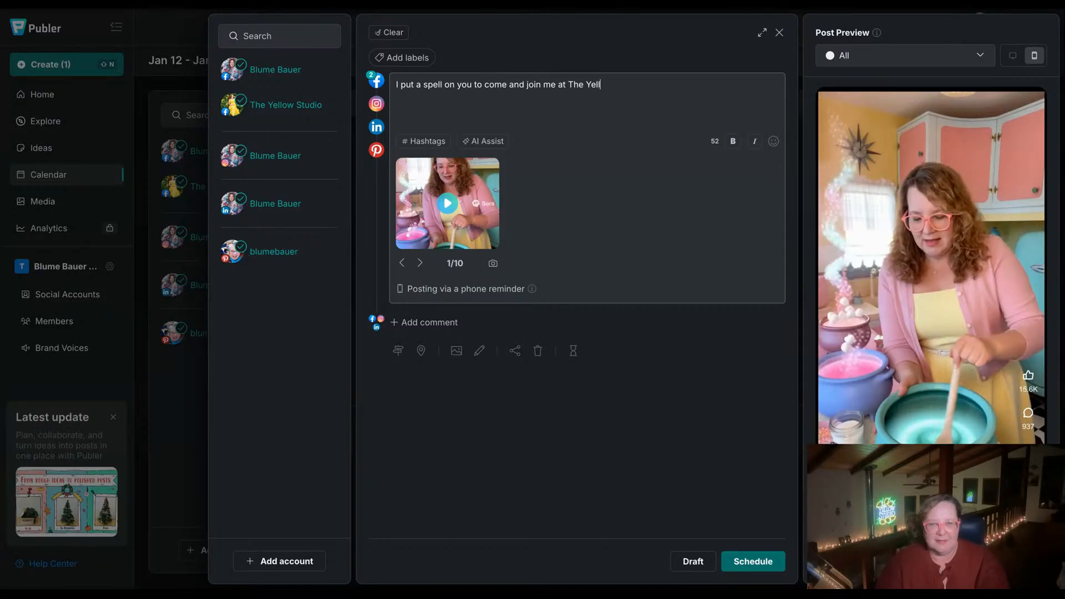
text(ow Studio...)
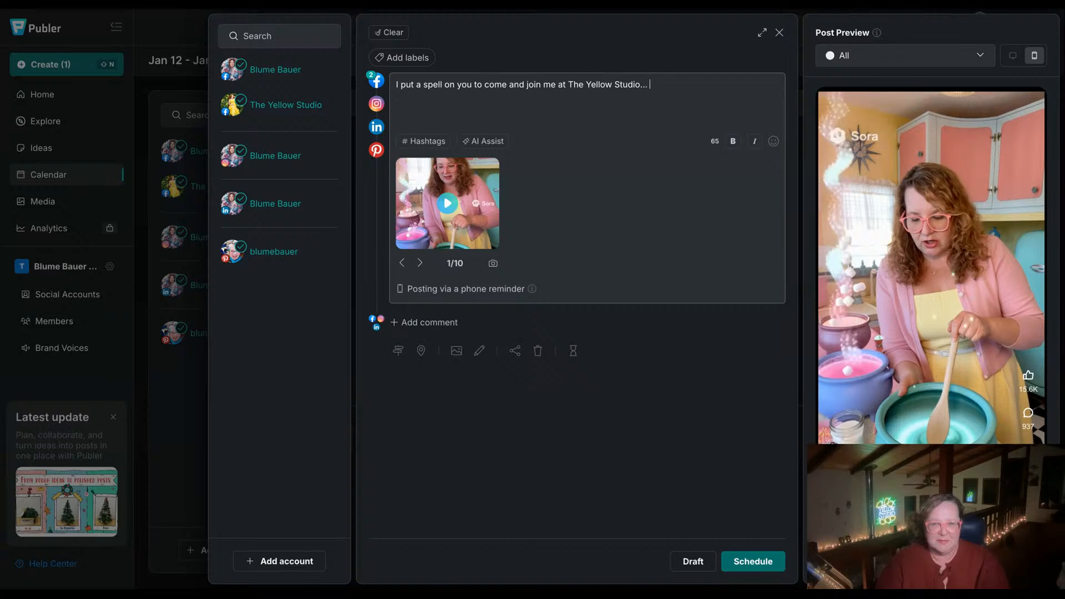
- Continue the caption with "subscribe for weekly tips and tools for print-on-demand and AI. See you at the studio!"
text( sub)
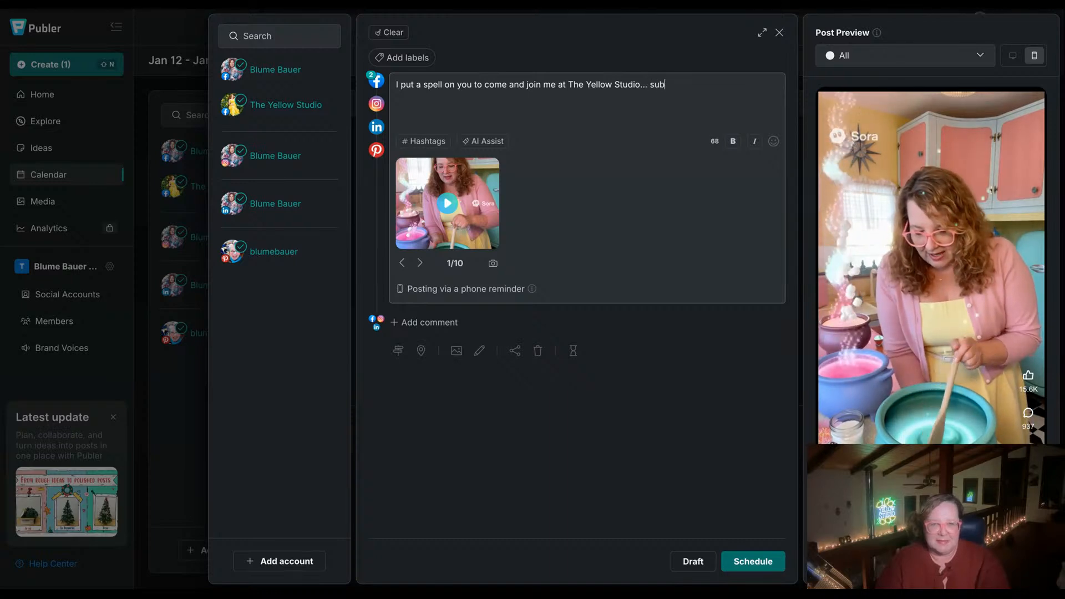
text(scribe for week)
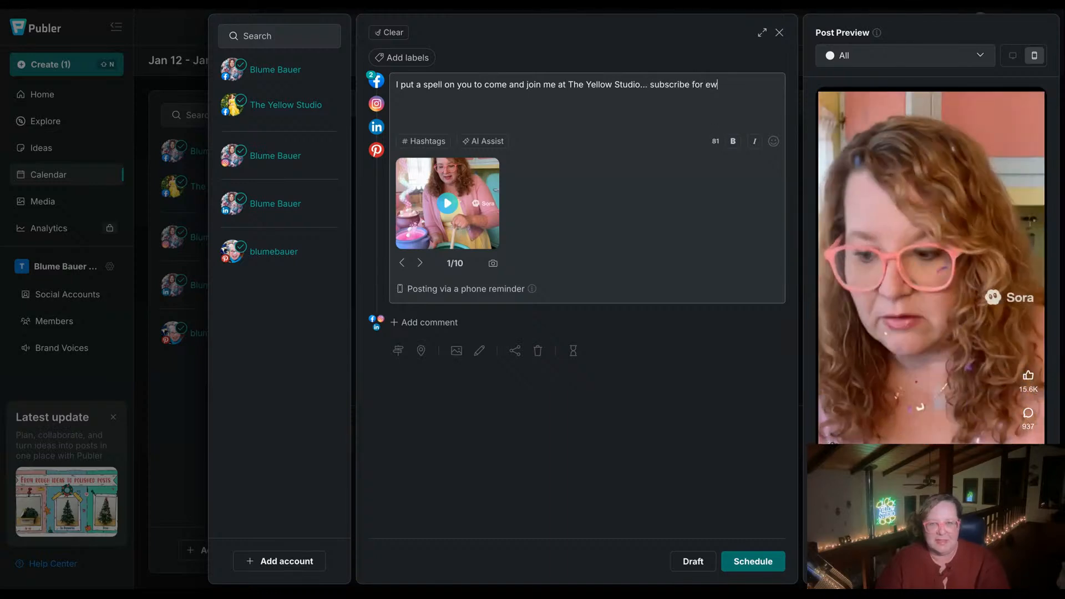
text(ly )
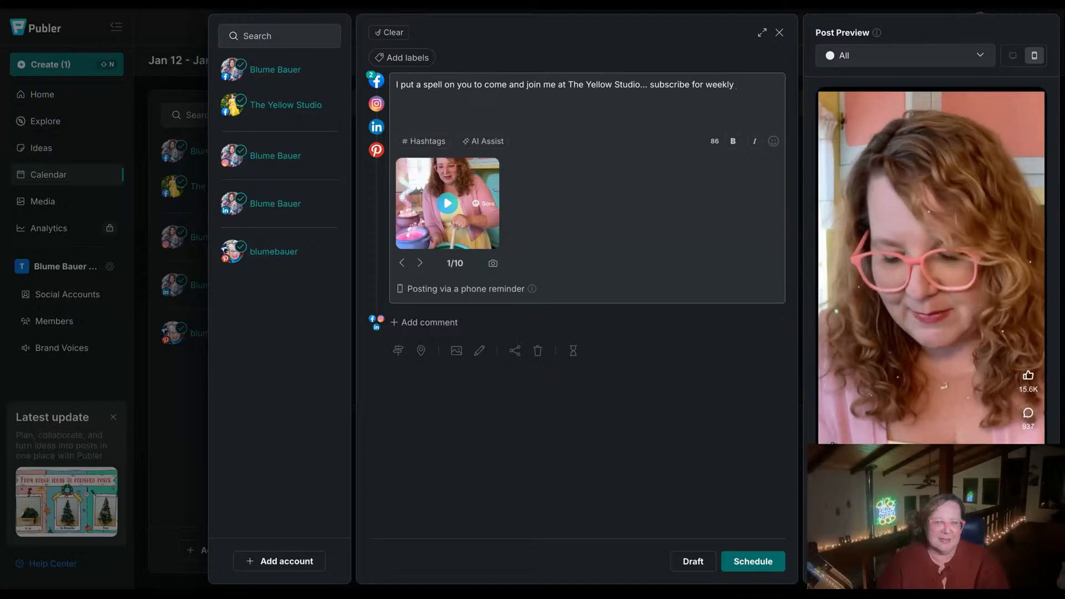
text(tips and tools)
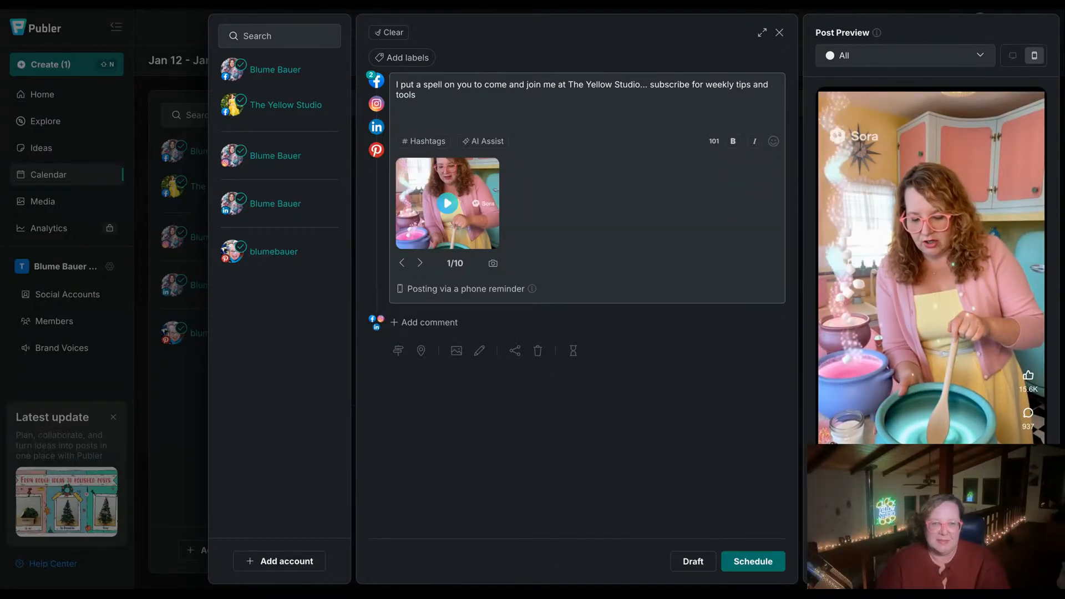
text( for print-on-demand and )
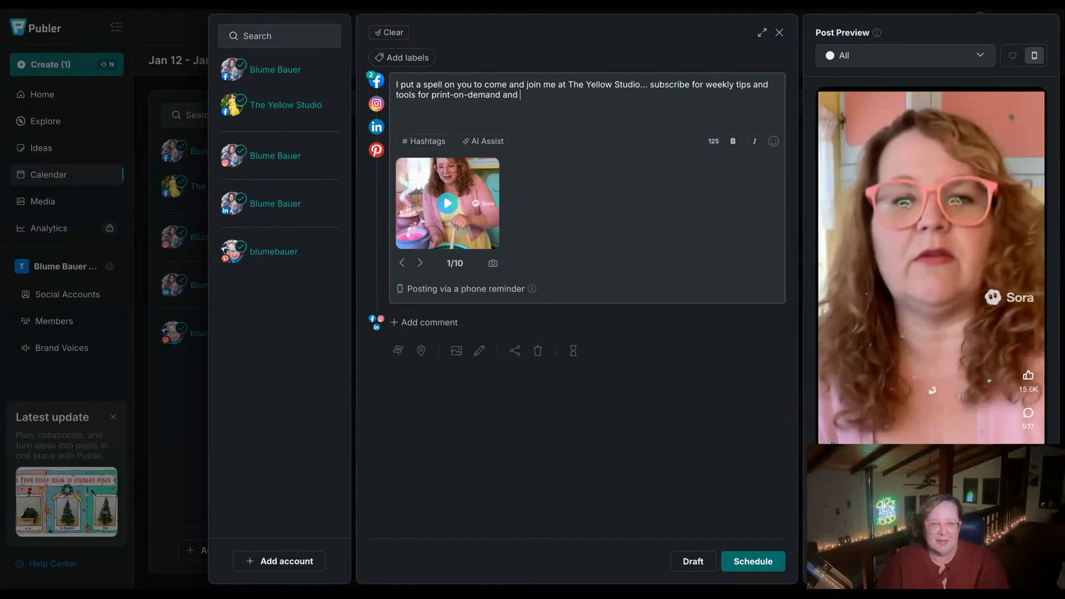
text(AI. )
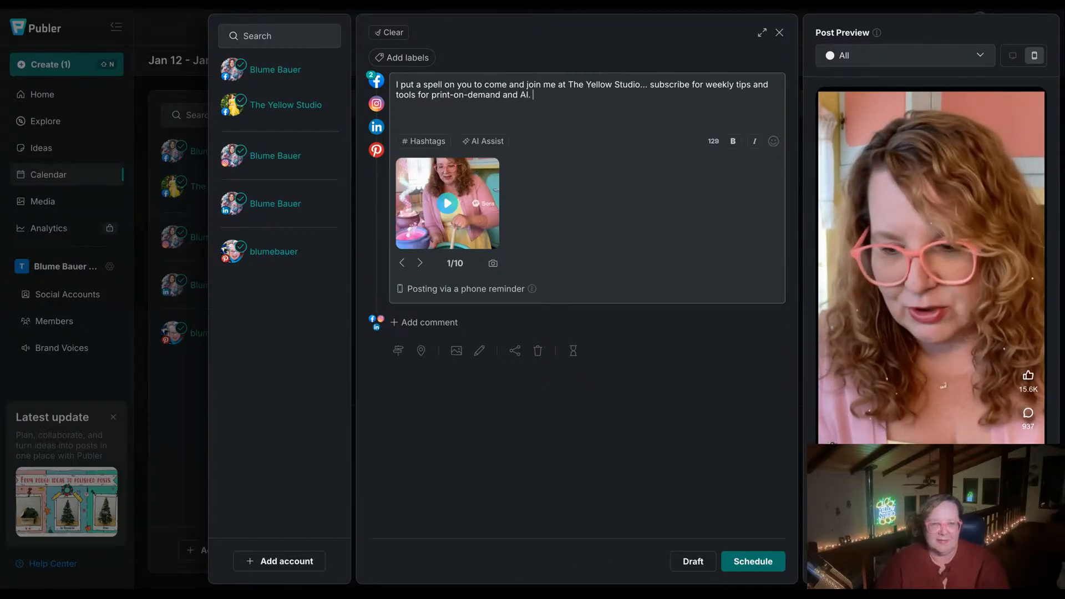
text(See yo)
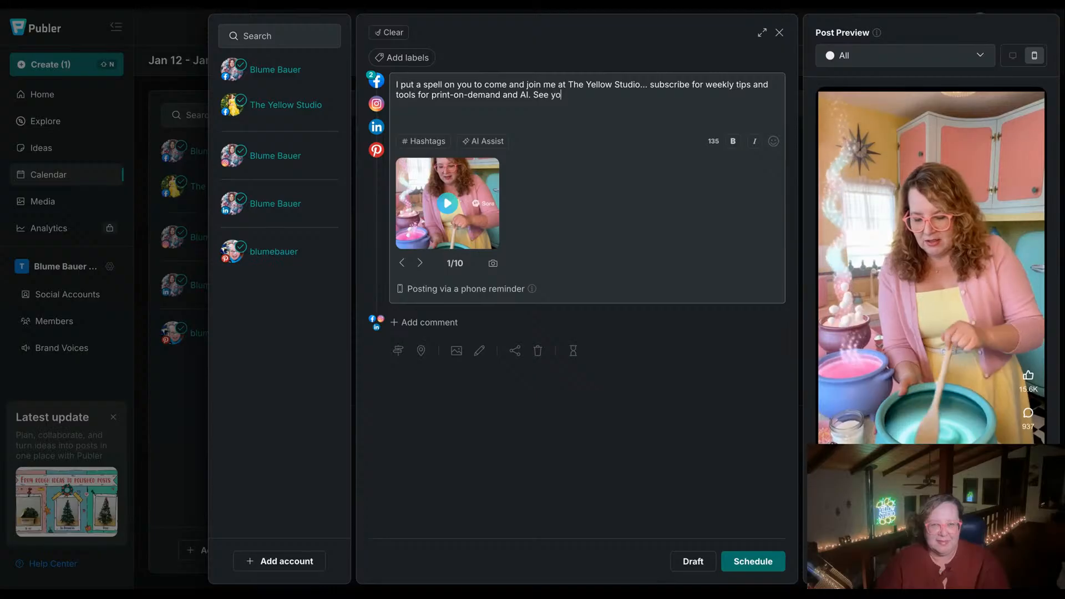
text(u at the studi)
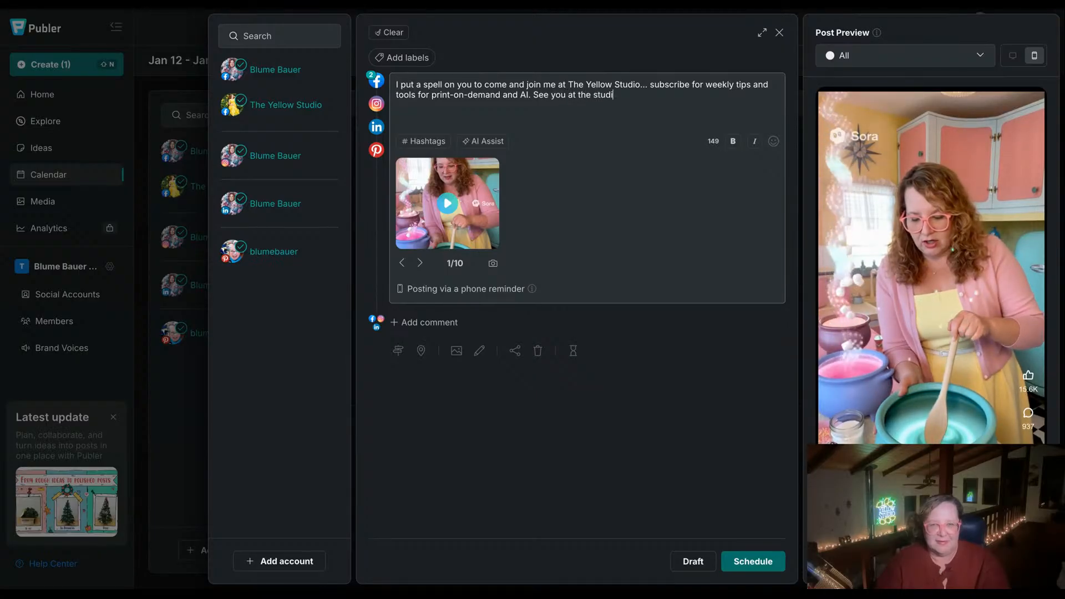
text(o!)
key(Return)
key(Return)
text(http)
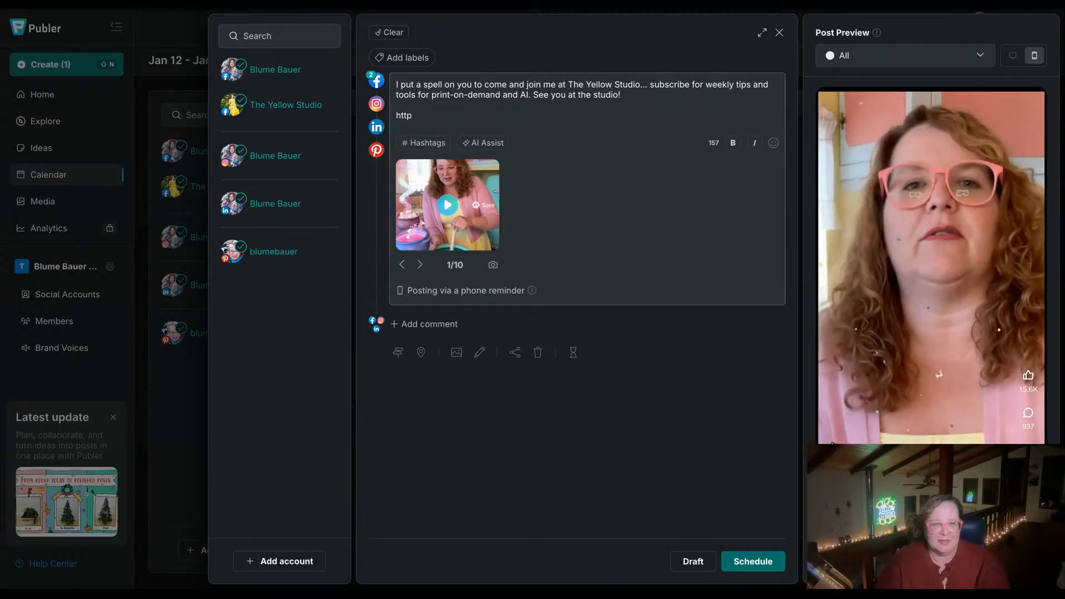
text(:ww)
text(//www.youry)
text(ellowstudio.co)
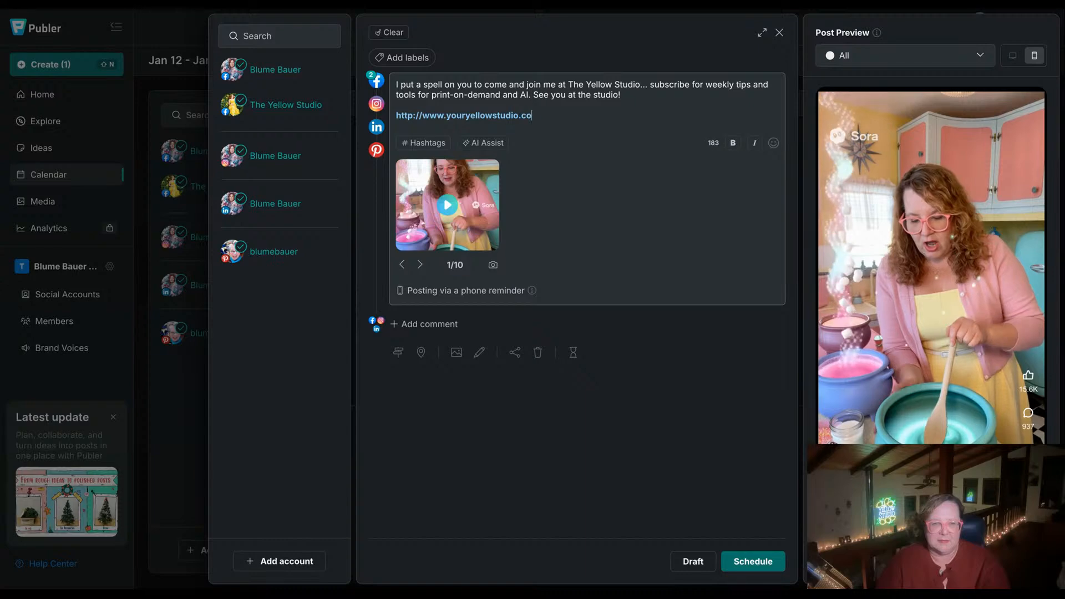
text(m/subscribe)
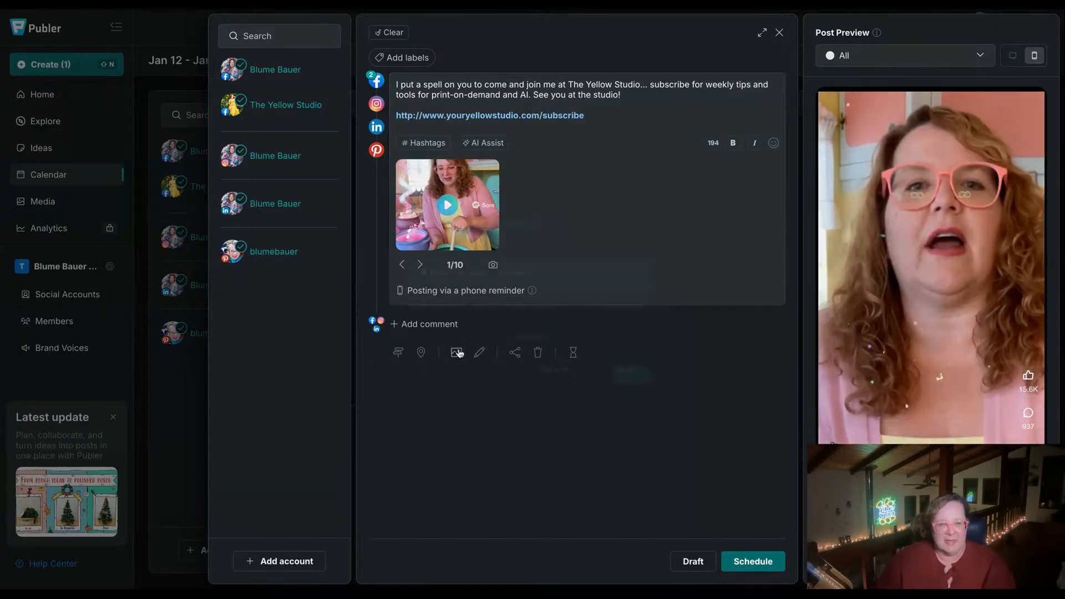
- Search the Pinterest boards for "yellow s", choose a matching board for the potion video post and save the media options
click(457, 352)
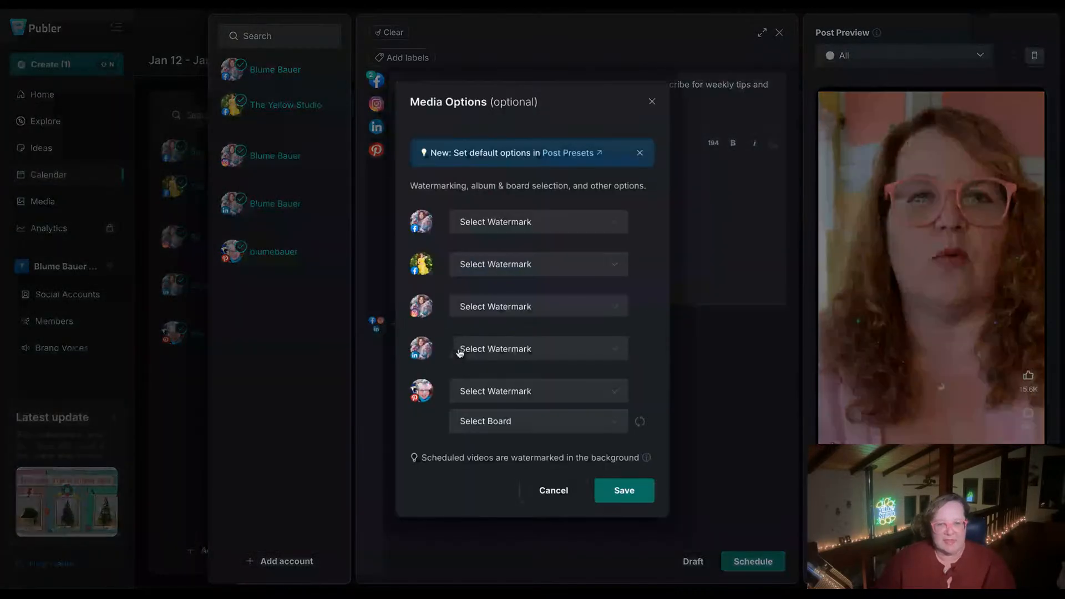
click(575, 488)
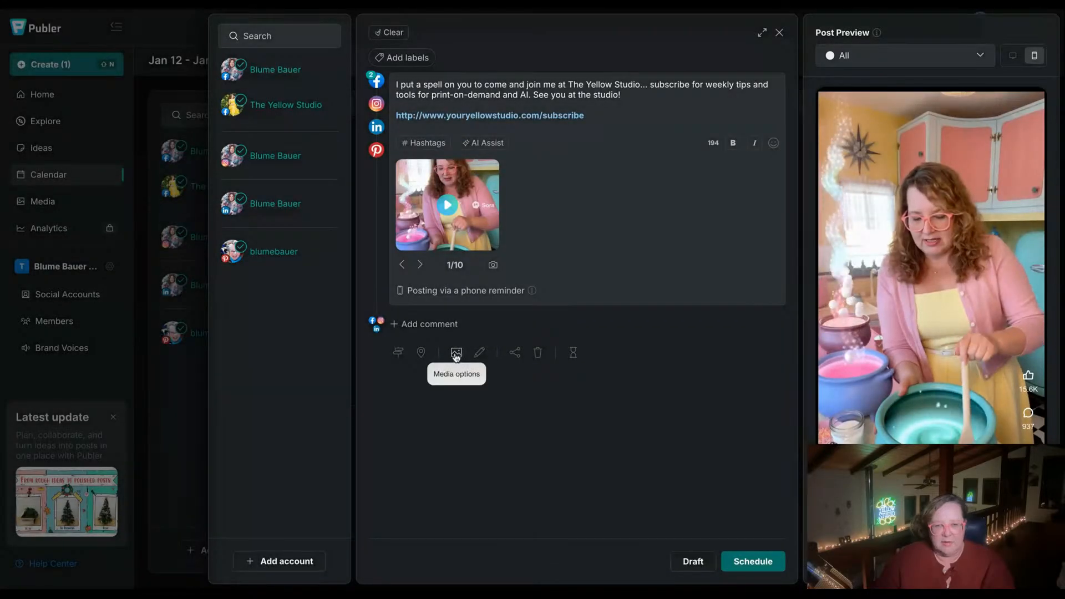
click(456, 354)
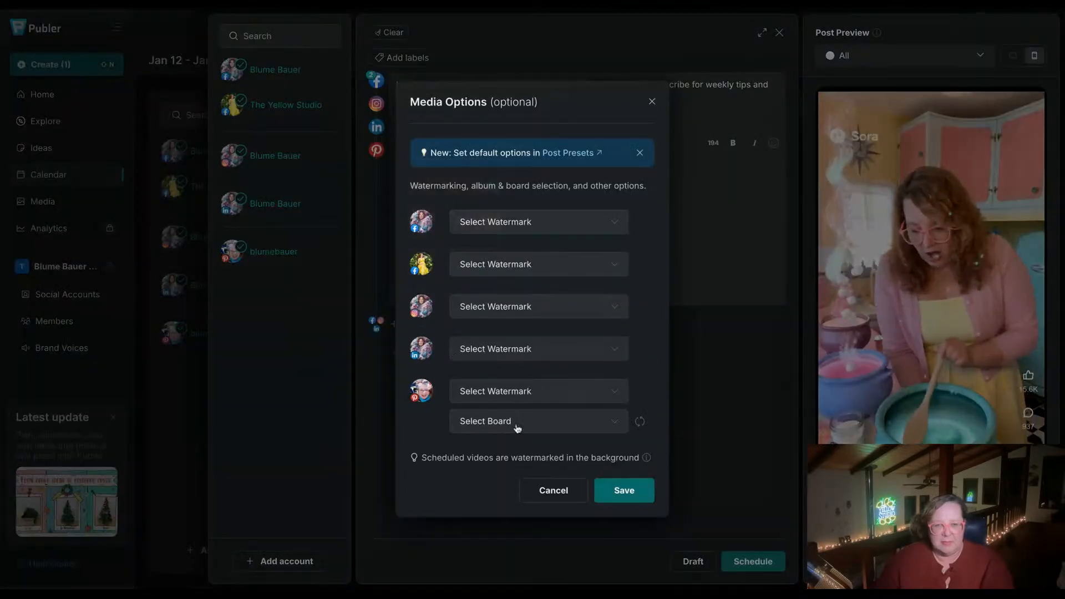
click(517, 426)
text(yellow s)
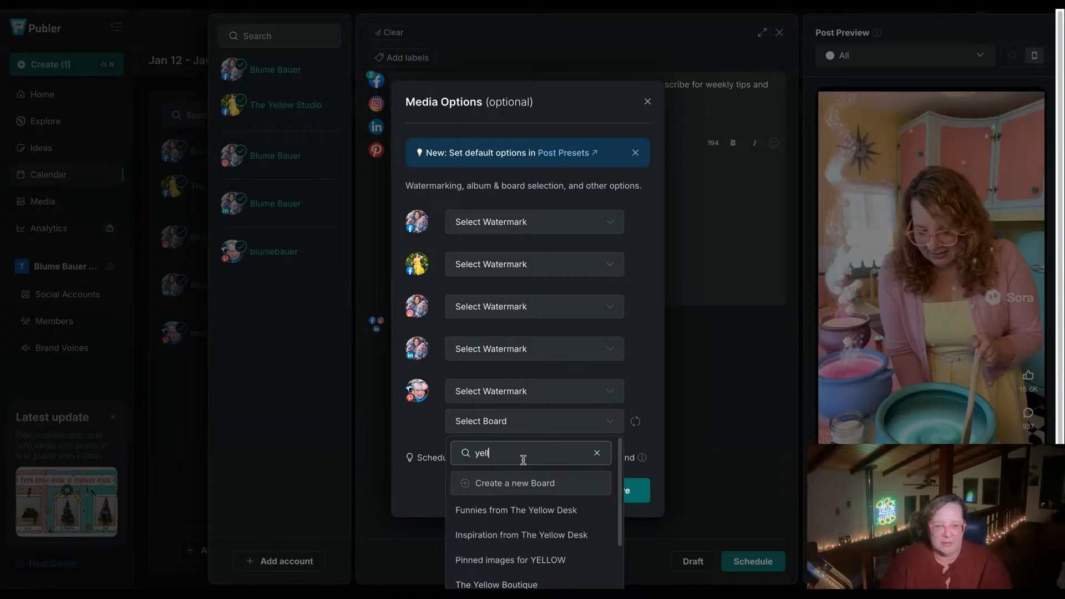
click(544, 535)
click(622, 491)
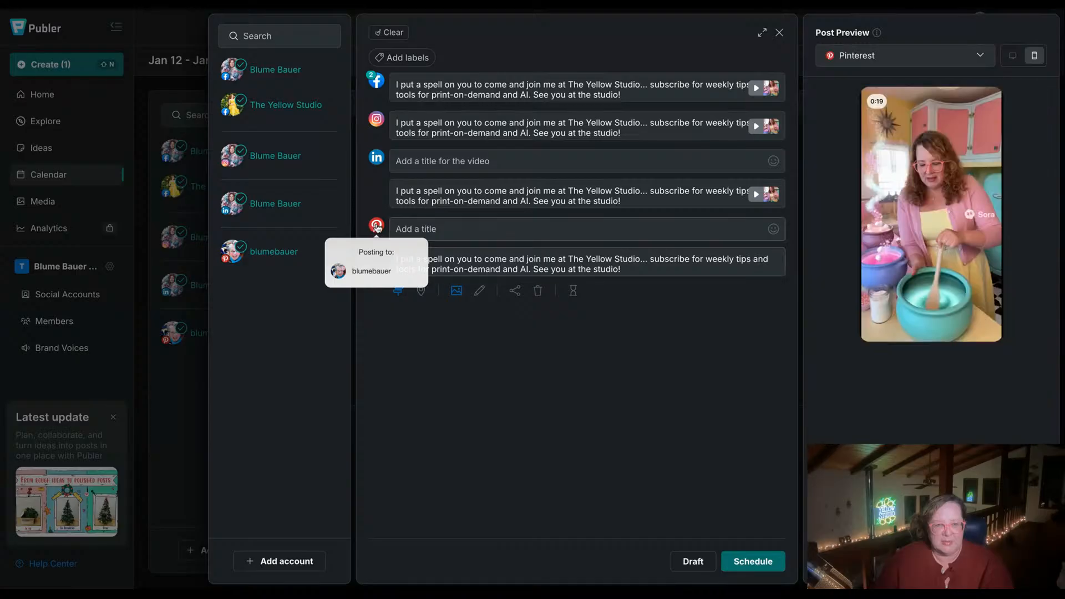
click(527, 266)
drag(604, 293, 394, 290)
key(ctrl+c)
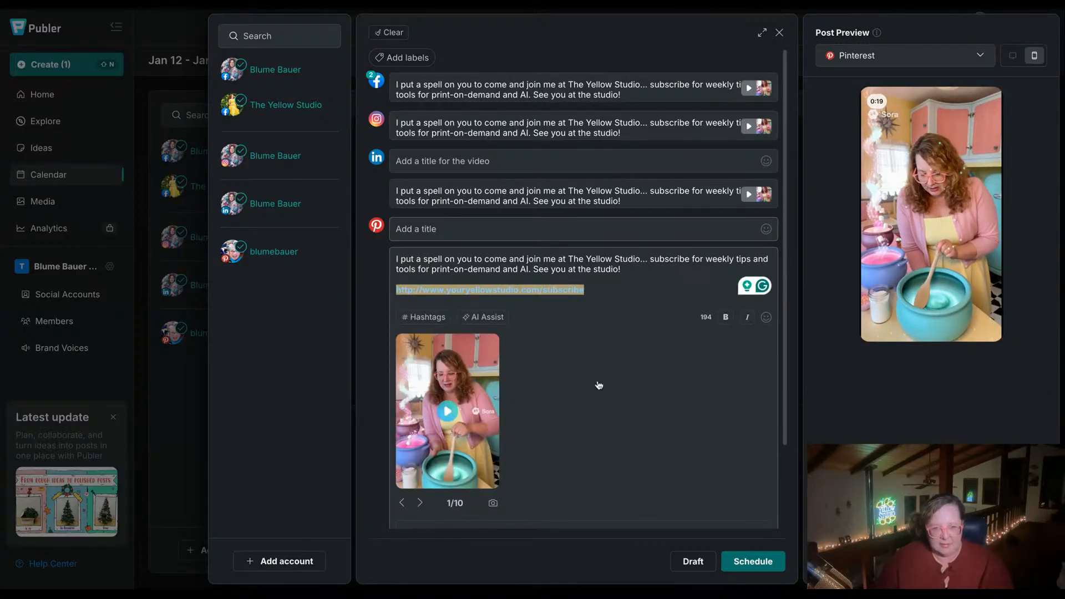
scroll(599, 385, down, 2)
click(564, 437)
key(ctrl+v)
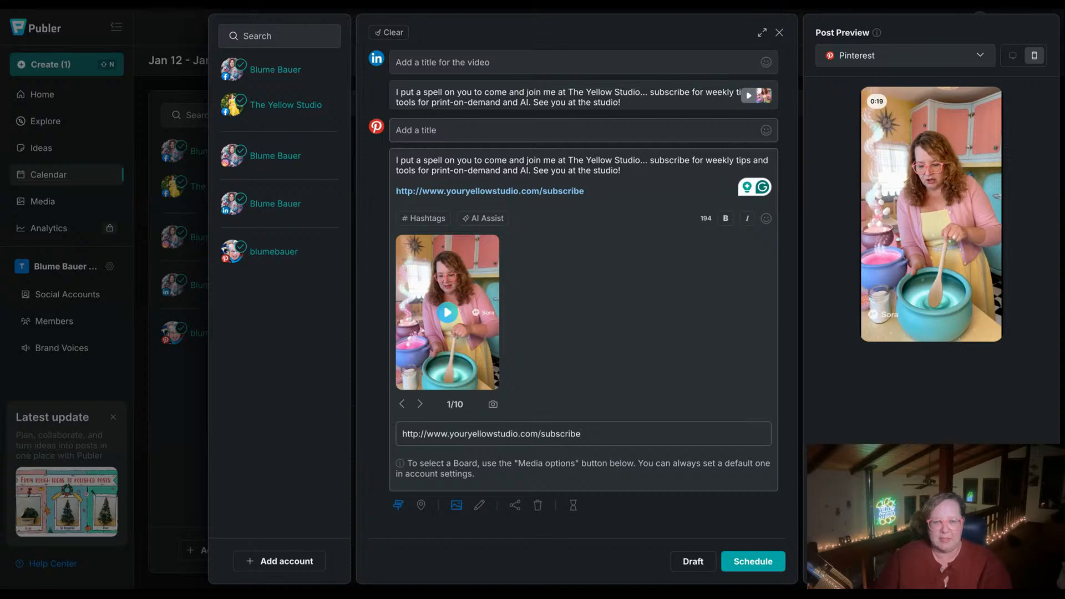
click(753, 561)
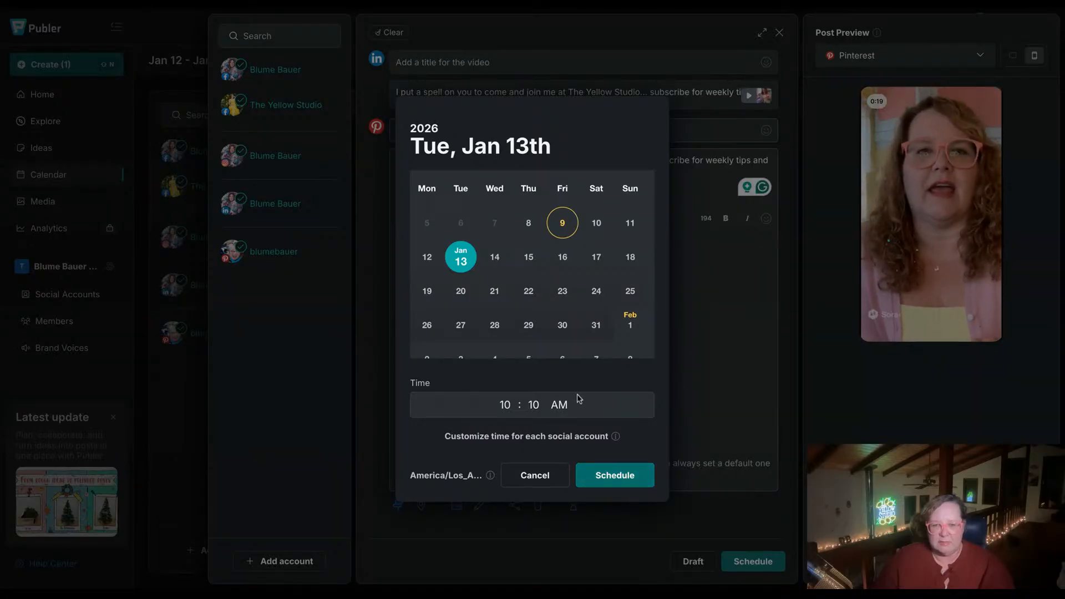
click(610, 476)
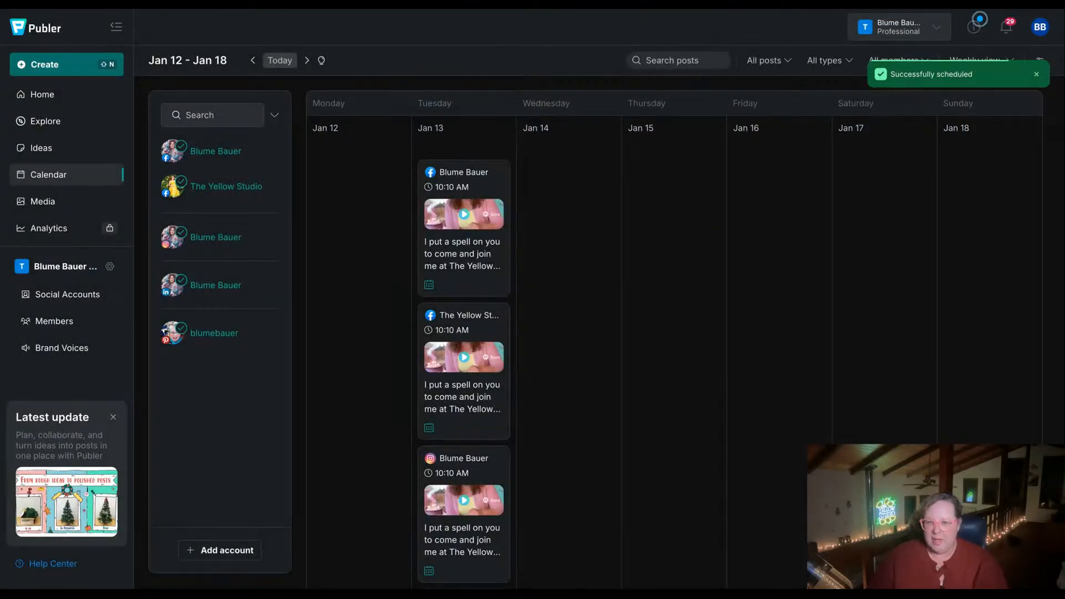
- Create a new post on Thursday, January 15 and attach the video of the woman holding a lemon
click(710, 146)
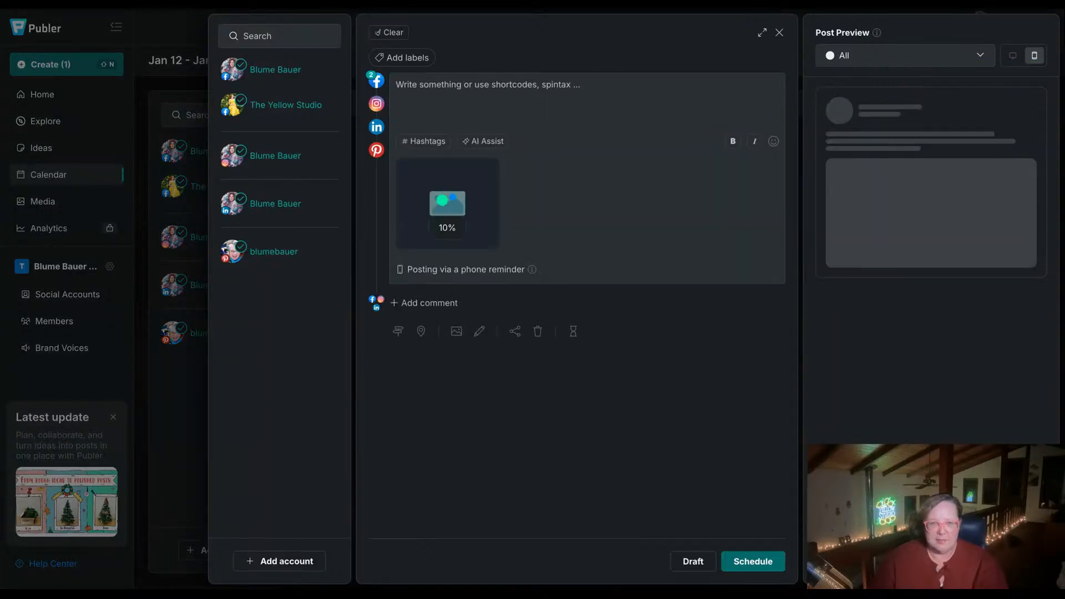
click(626, 95)
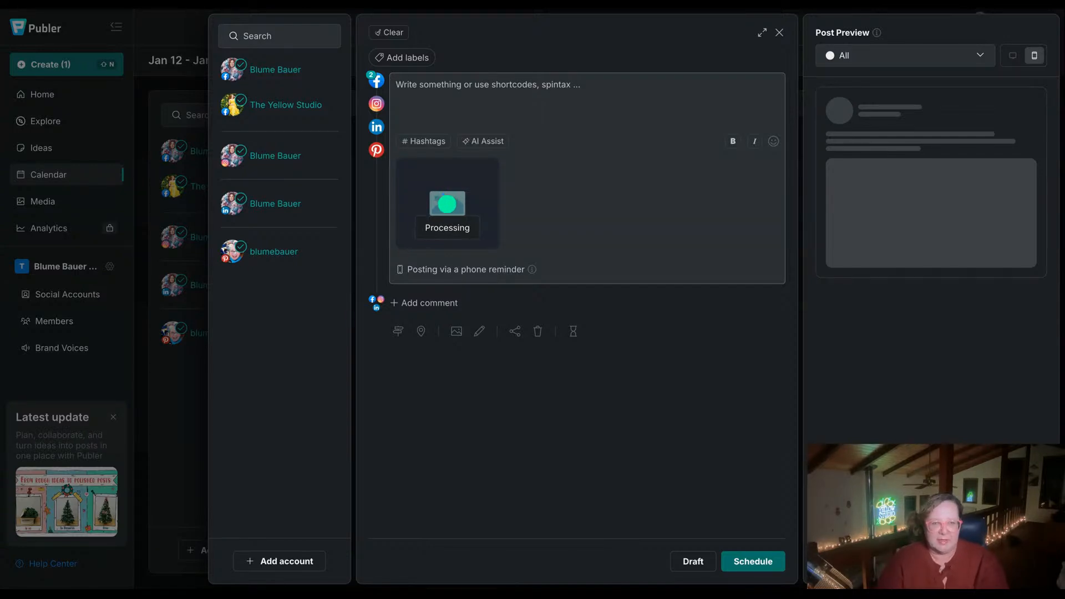
text(I w)
key(BackSpace)
key(BackSpace)
key(BackSpace)
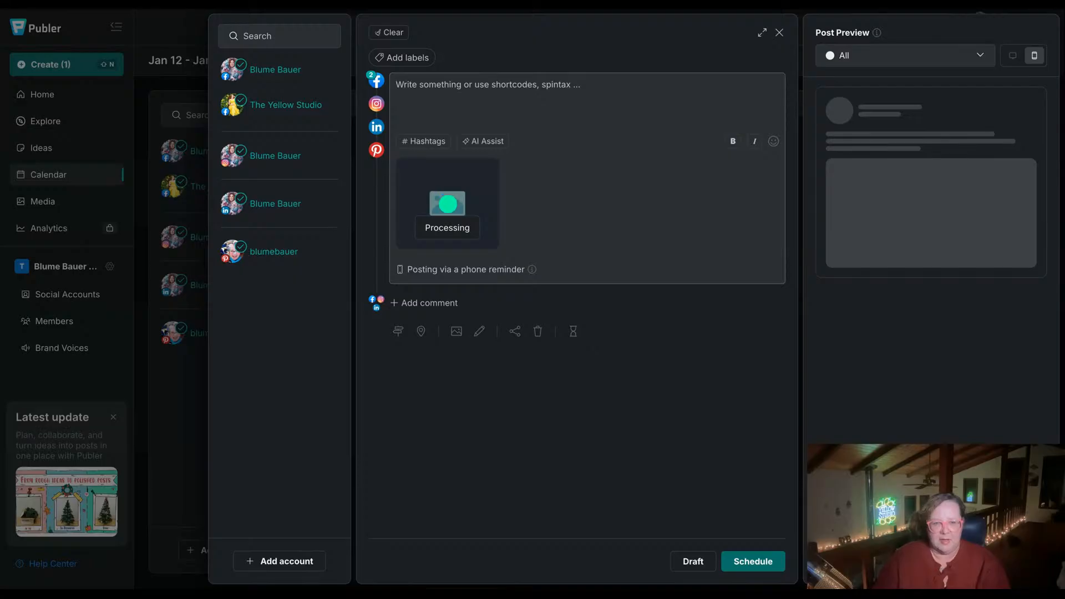
- Search the Pinterest boards for "yellow stu", choose a matching board for the lemon video post and save the media options
click(456, 333)
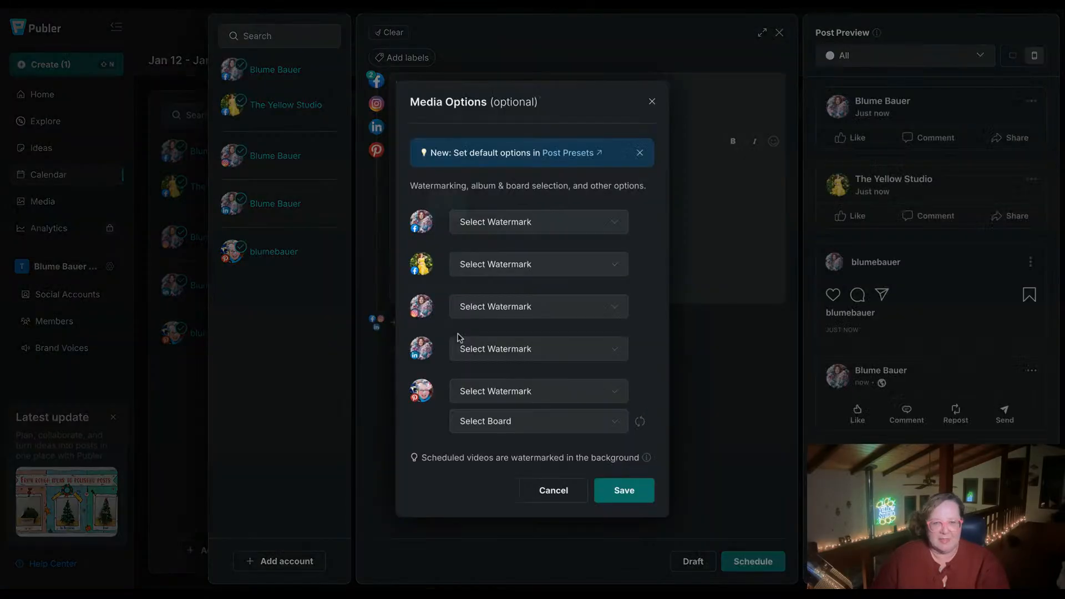
click(527, 422)
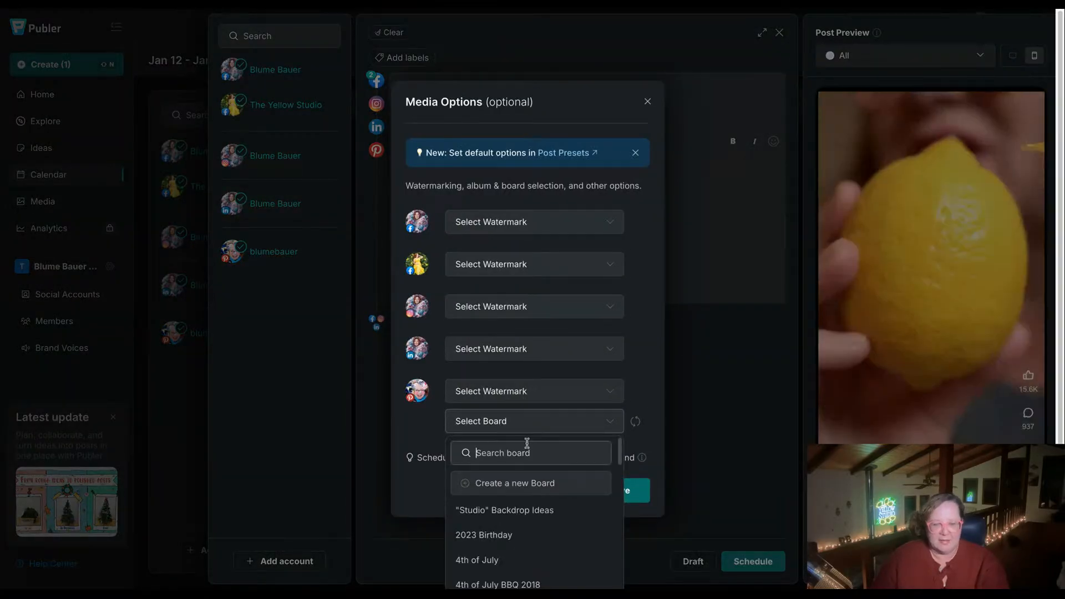
text(yellow)
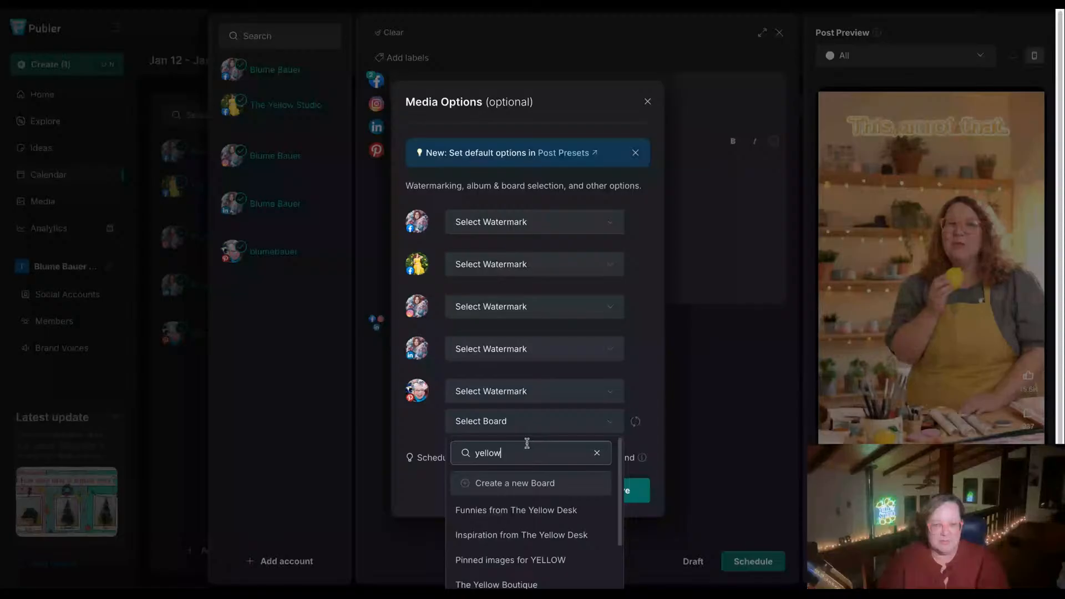
text( stu)
click(532, 513)
click(624, 490)
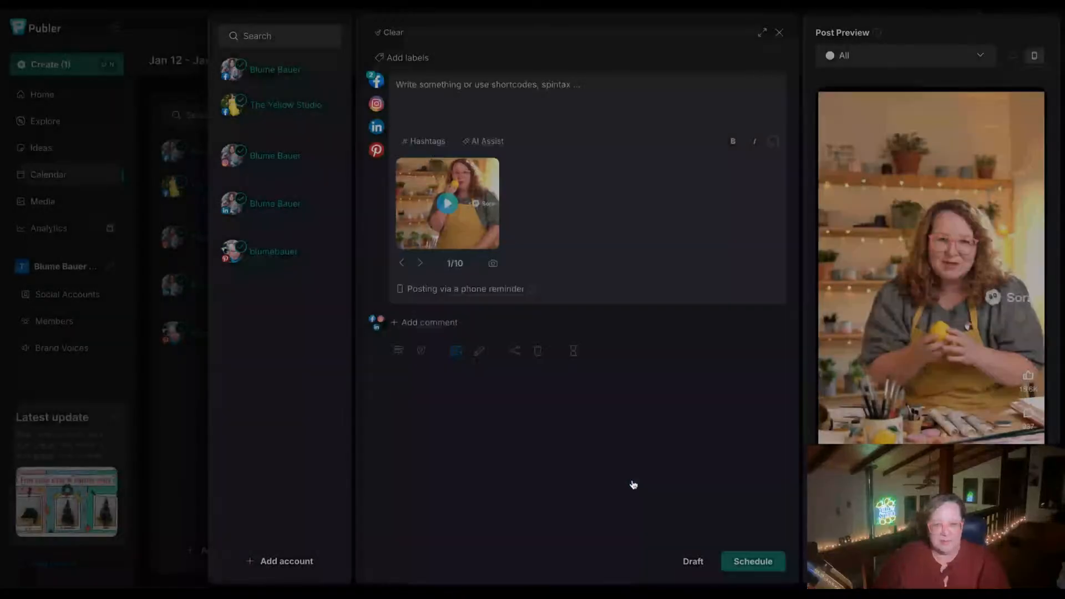
click(398, 351)
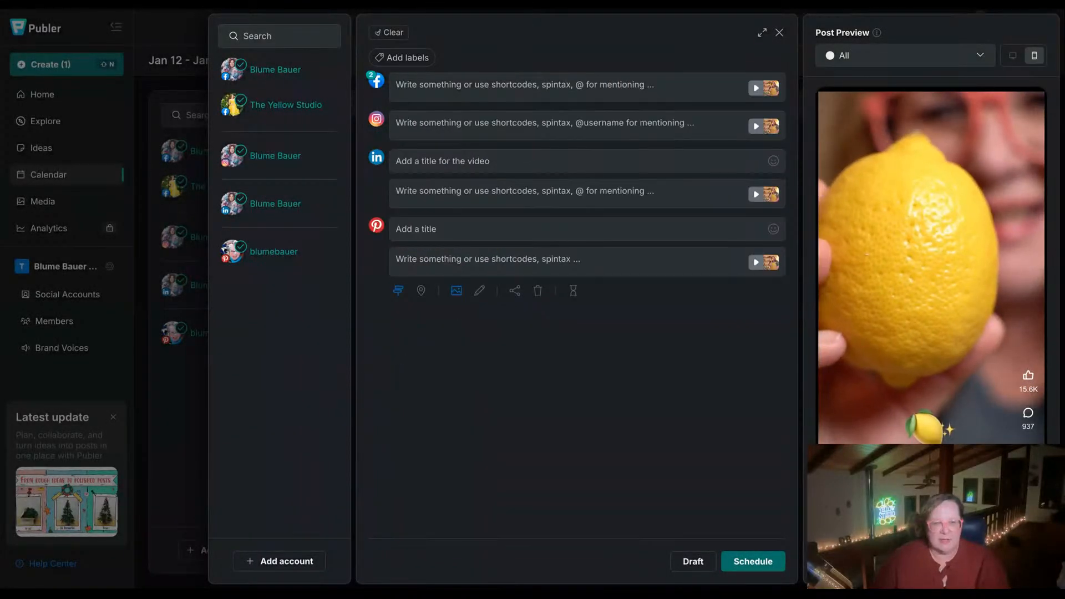
click(377, 228)
scroll(561, 499, down, 3)
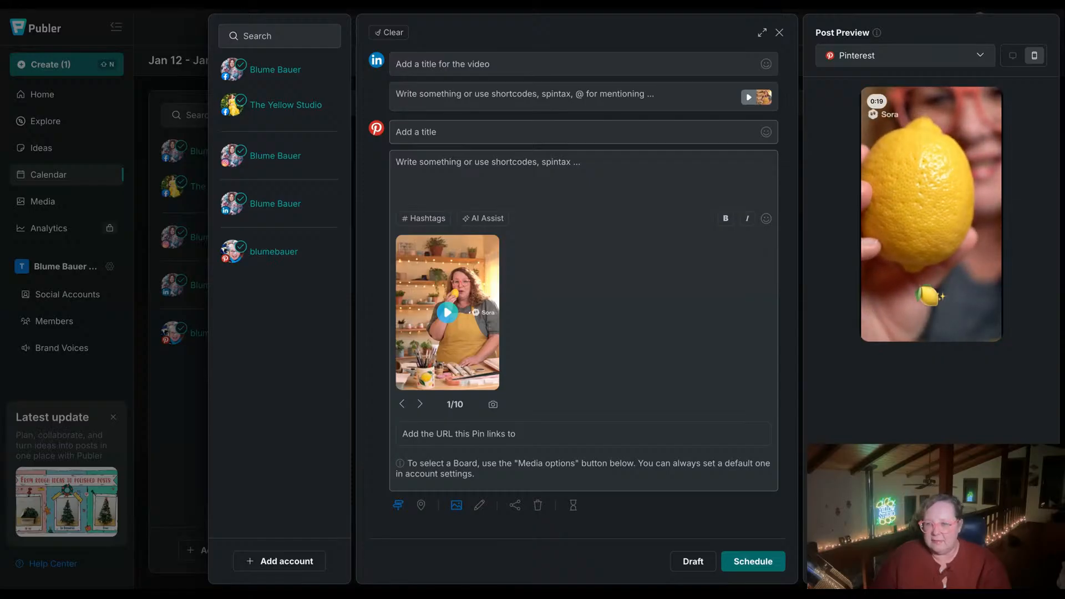
click(459, 433)
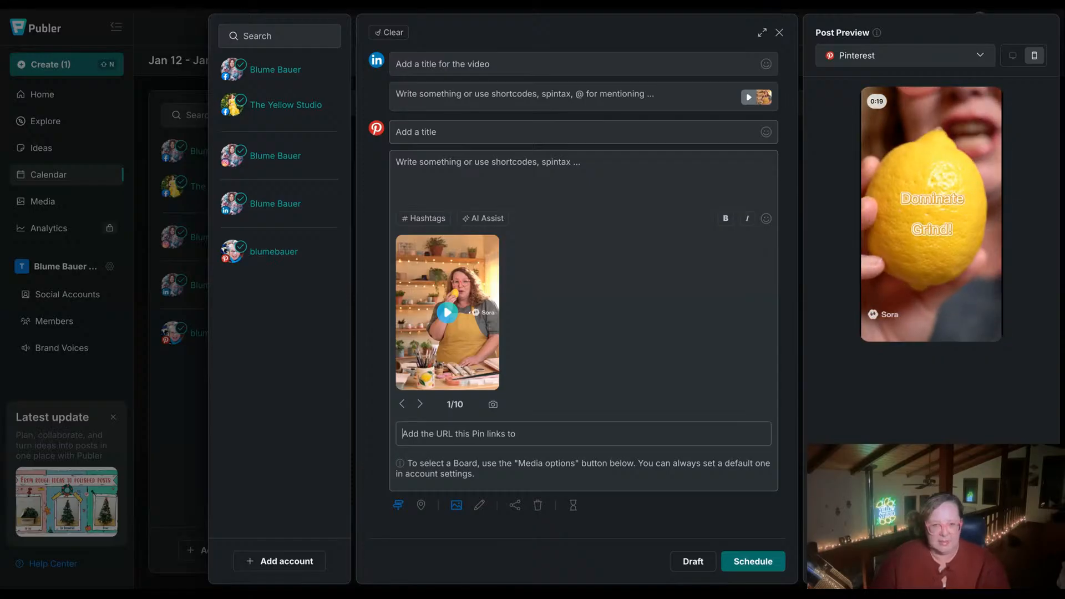
text(https://www.youryellowstudio.com/subscribe)
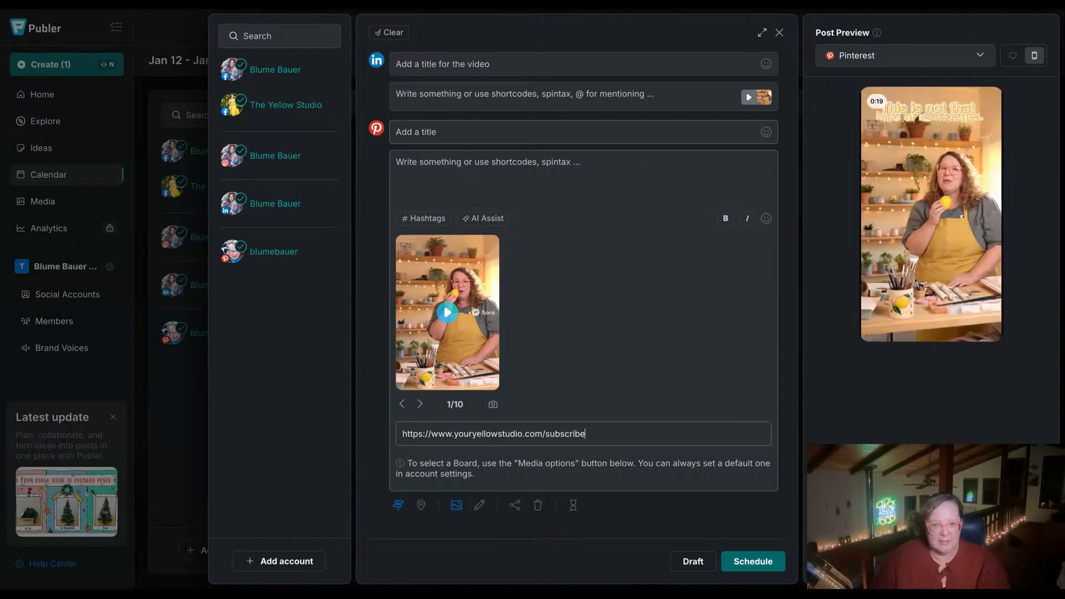
click(748, 565)
click(624, 477)
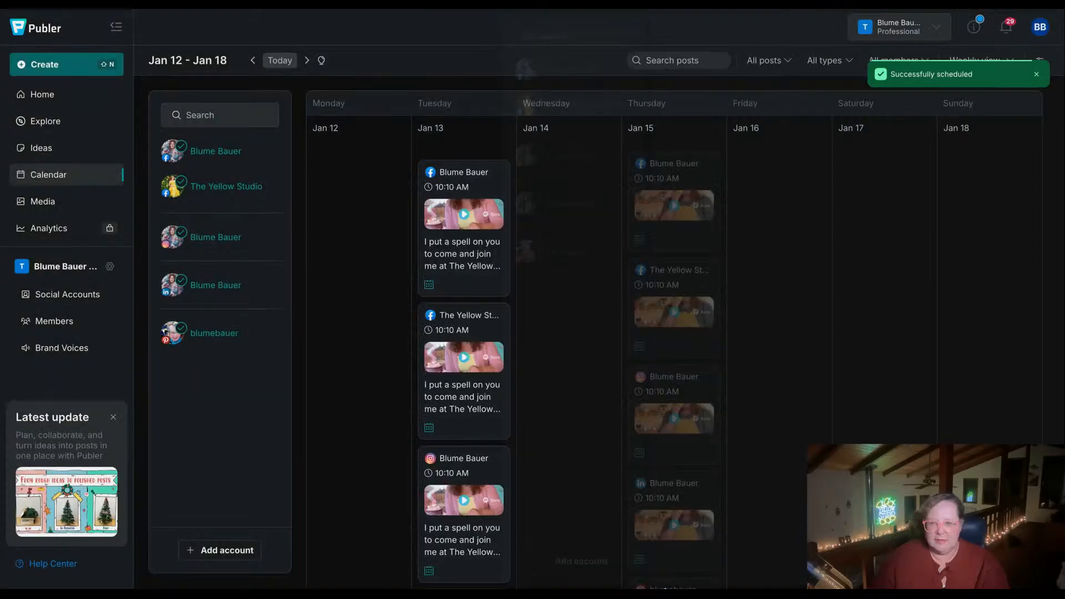
- Create a new post on Wednesday, January 21 and attach the video of the woman in a grey sweater holding a lemon
mouse_move(887, 145)
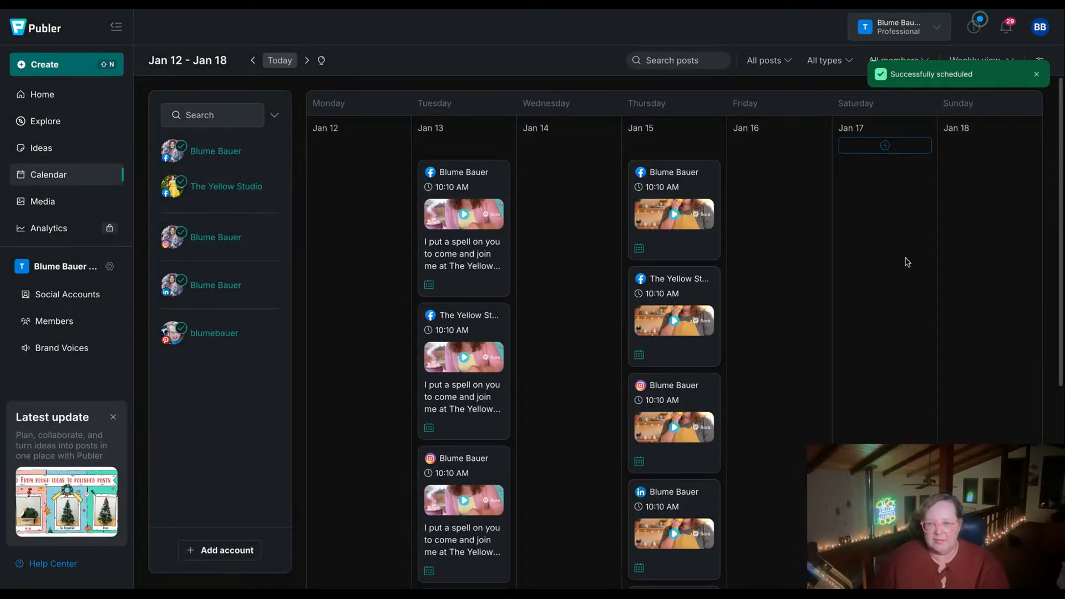
click(306, 60)
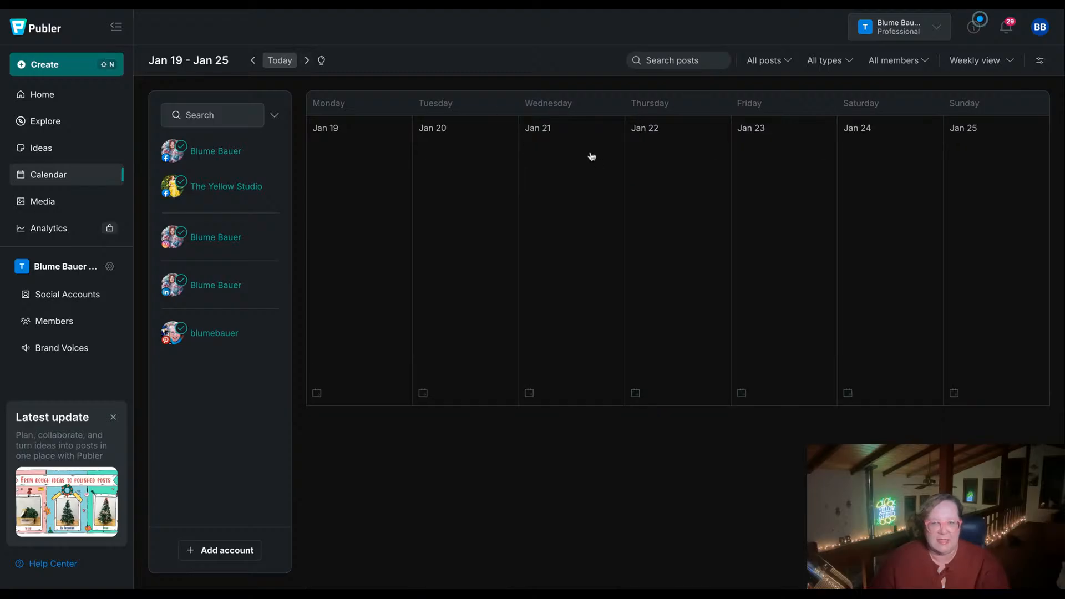
click(568, 150)
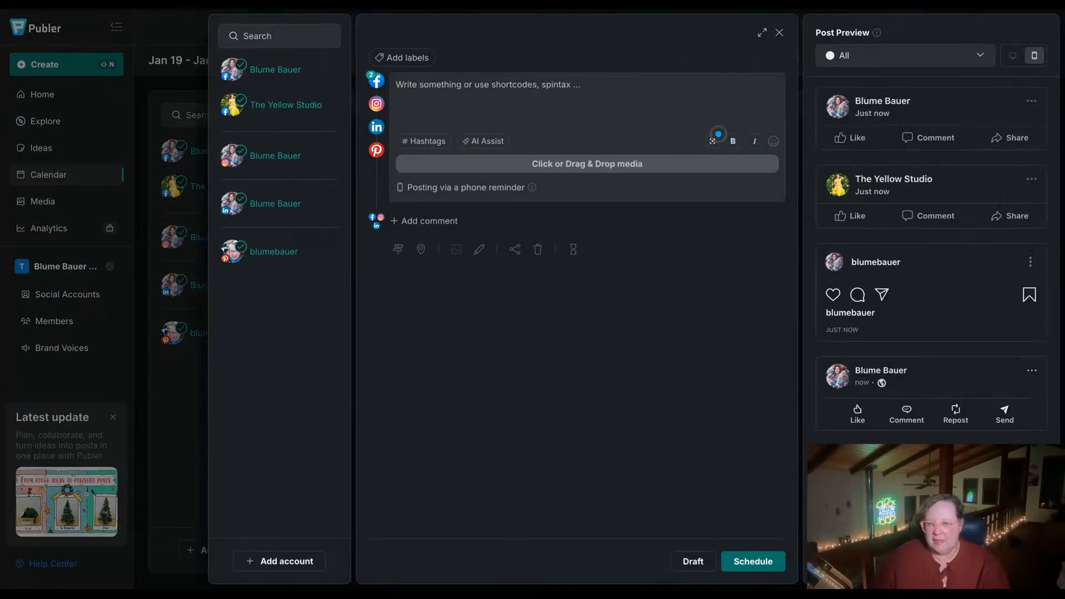
drag(718, 134, 714, 133)
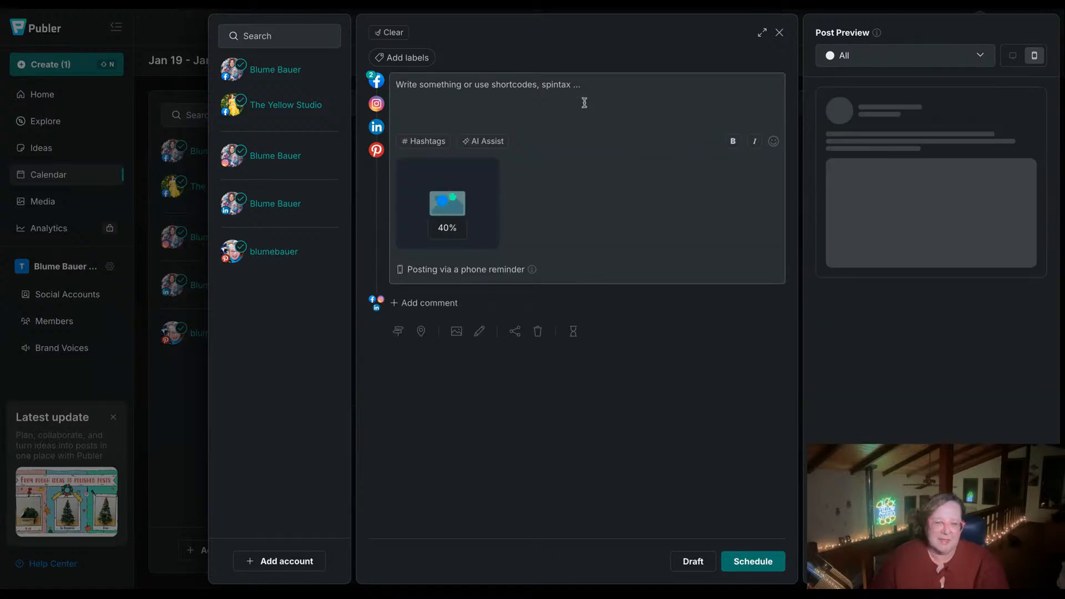
- Search the Pinterest boards for "yellow s", choose "The Yellow Studio | Grow your art busi..." and save the media options
click(456, 332)
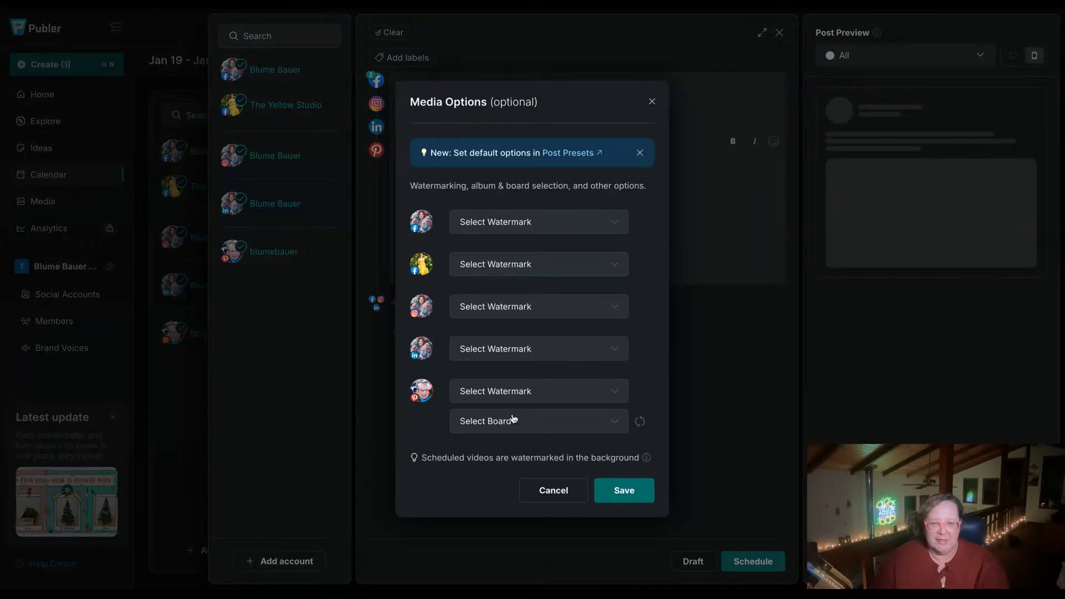
click(529, 420)
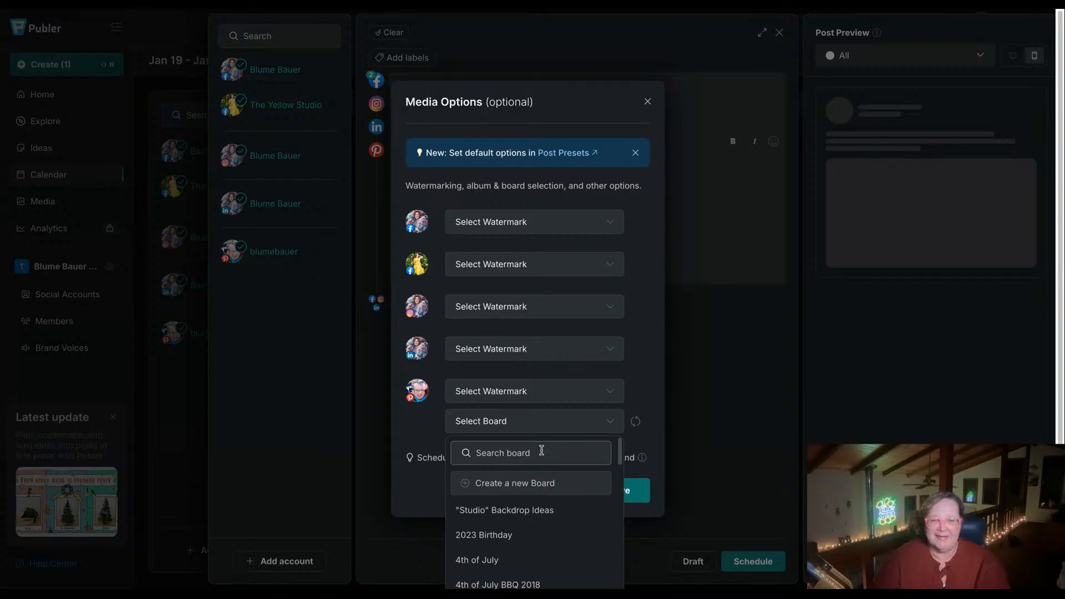
text(yellow s)
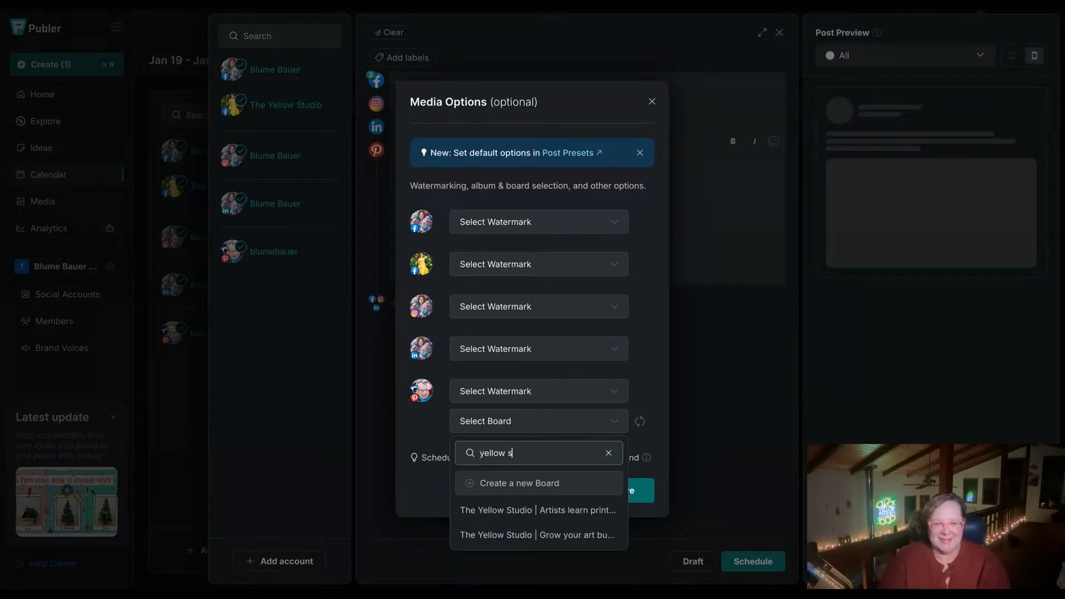
text(u)
key(BackSpace)
key(BackSpace)
text(s)
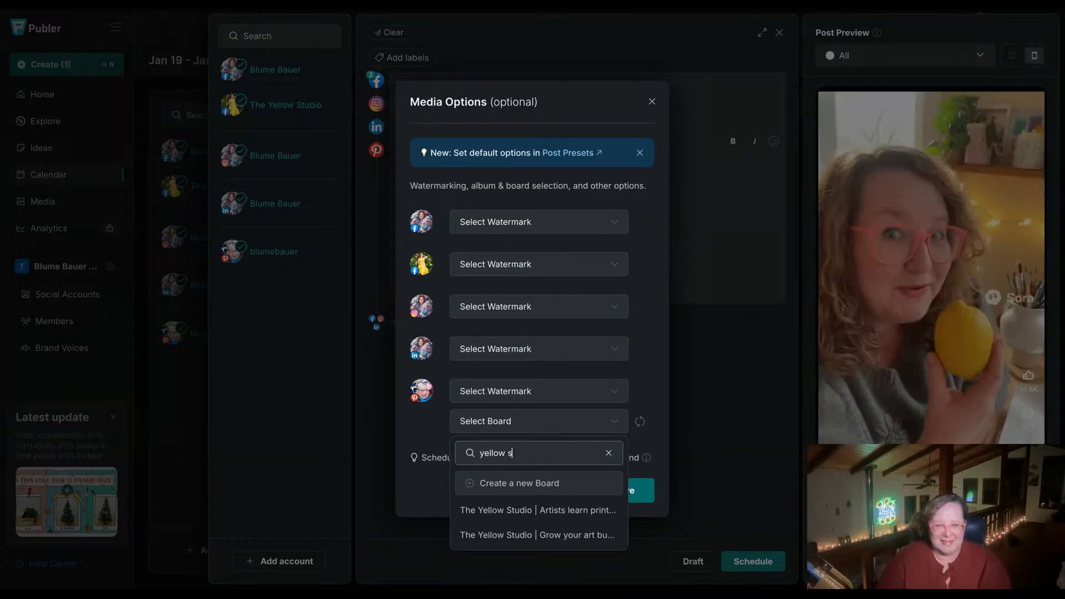
click(542, 536)
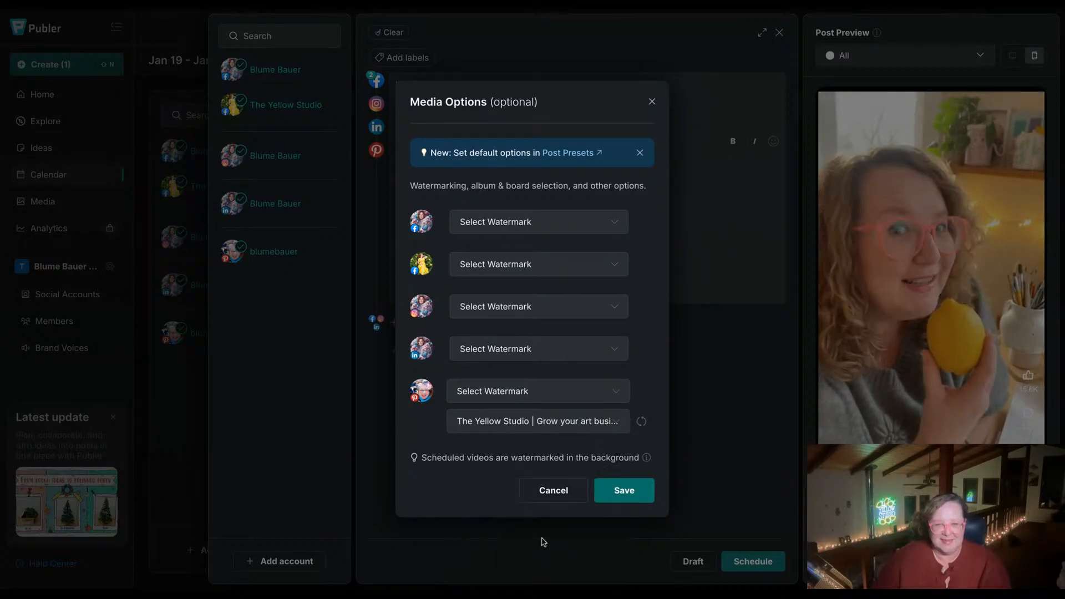
click(610, 494)
click(398, 352)
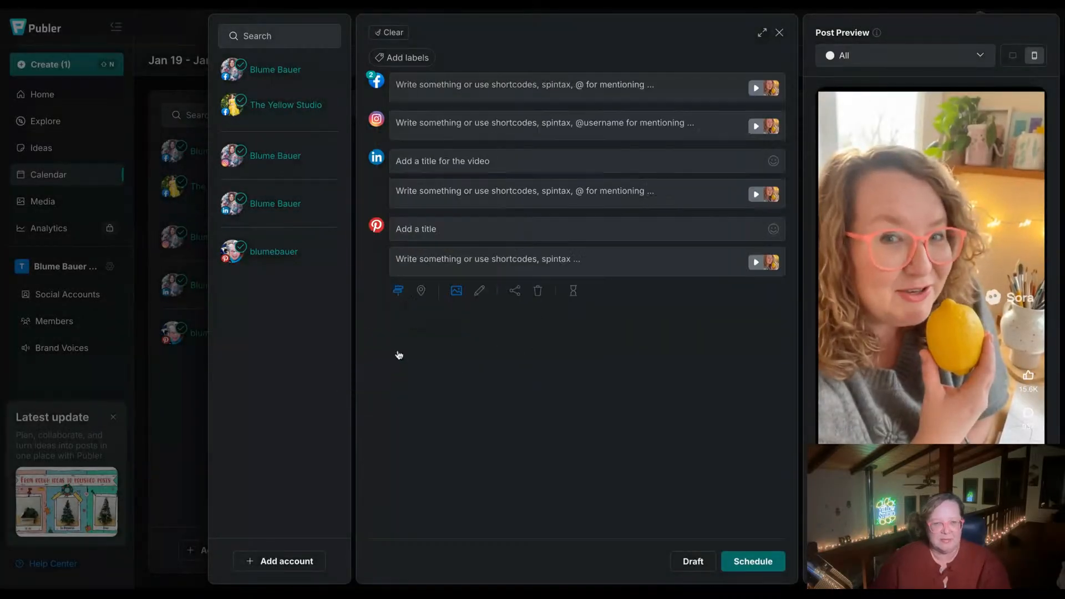
click(540, 258)
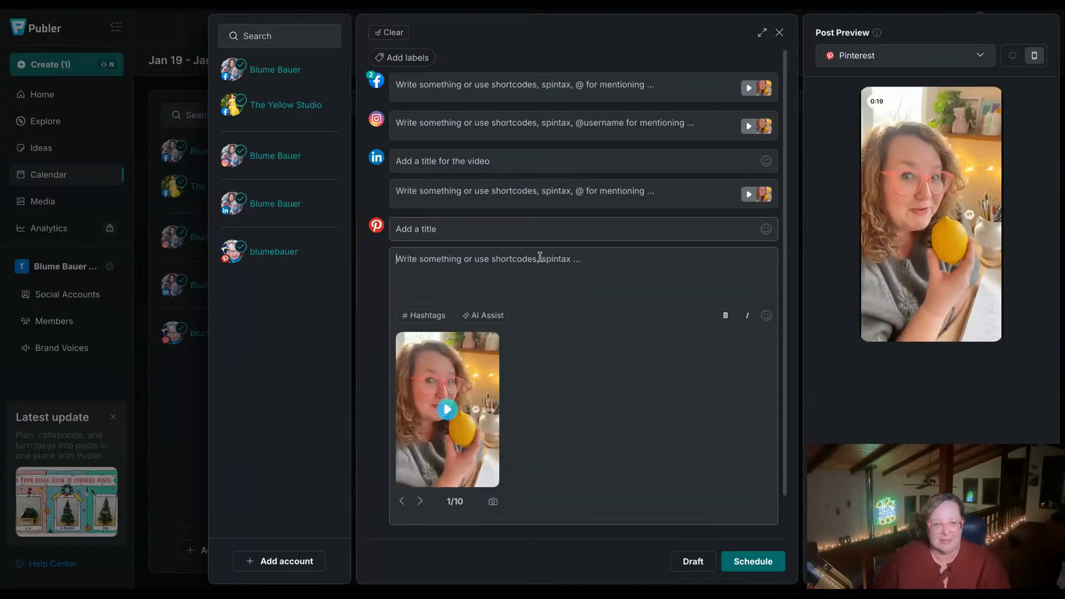
scroll(562, 377, down, 2)
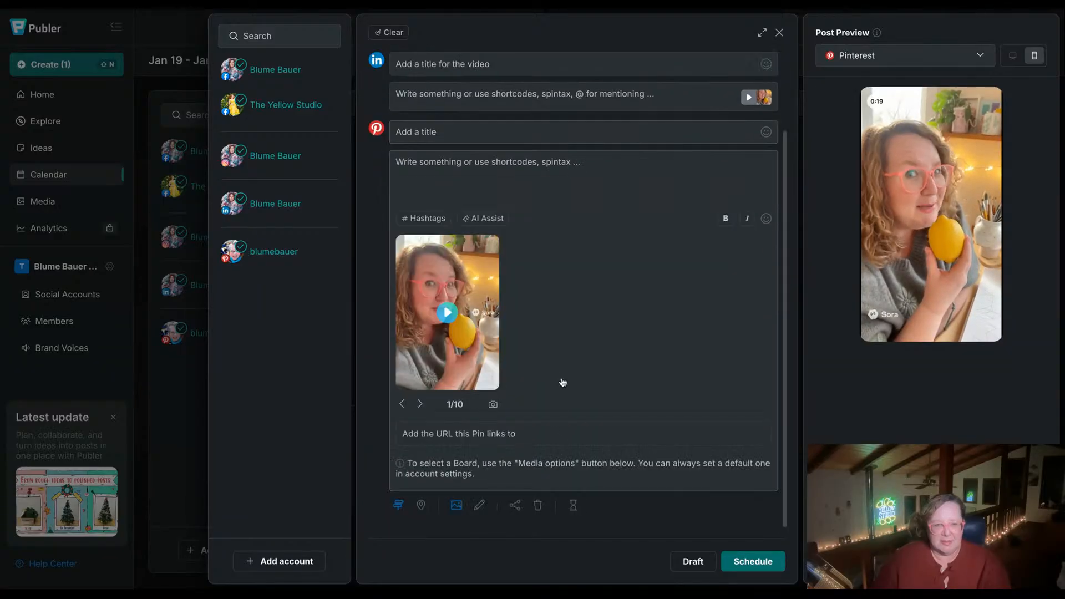
click(560, 442)
text(https://www.youryellowstudio.com/subscribe)
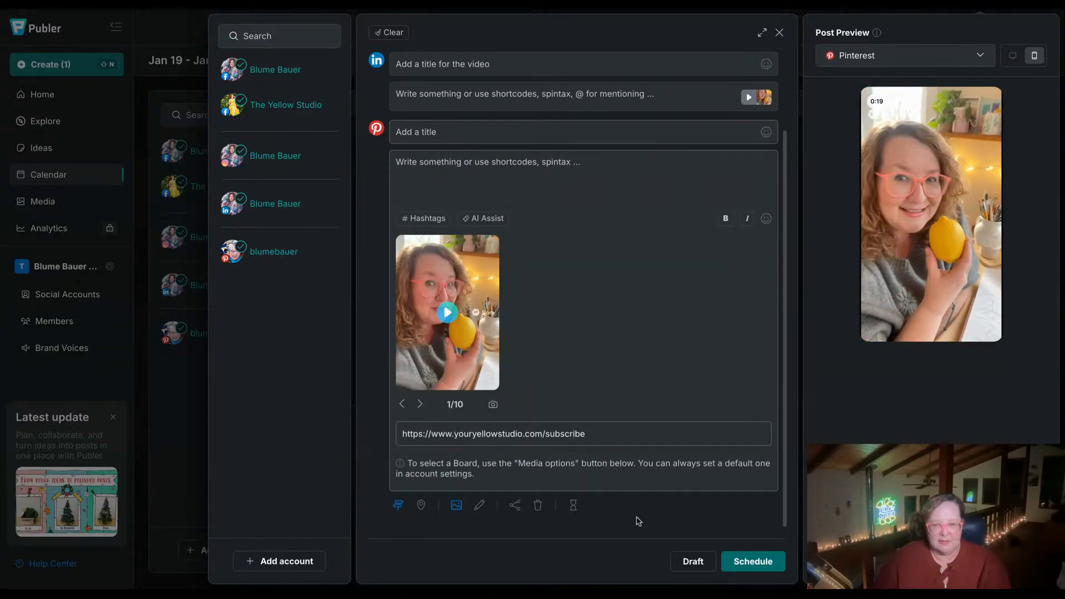
click(750, 562)
click(624, 486)
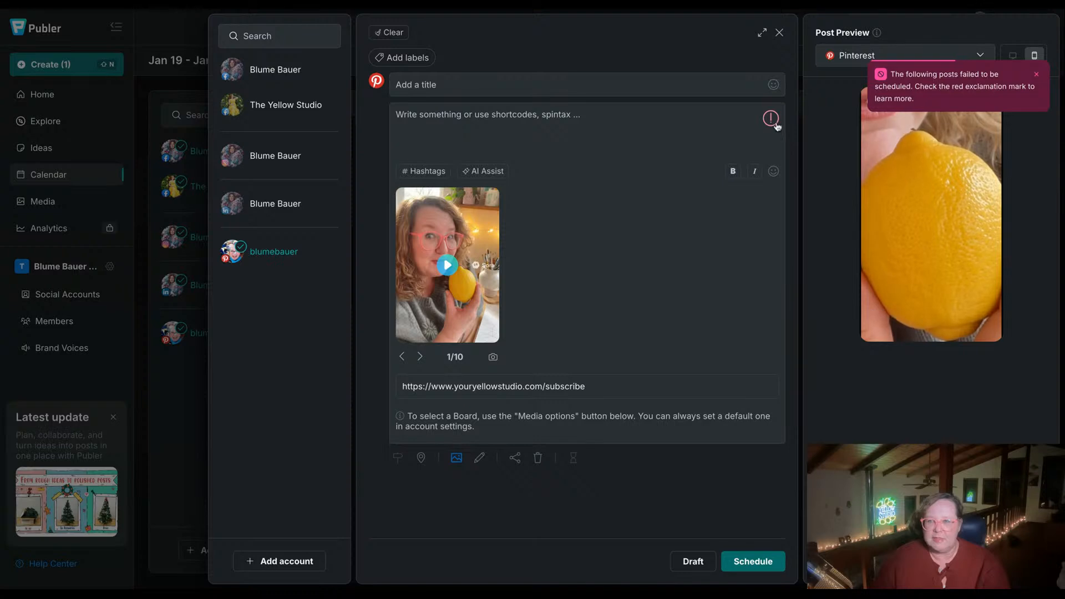
- Check the Pinterest scheduling error and try to reschedule the Pin for January 21, 2026 at 10:10 AM with the description "a"
mouse_move(777, 122)
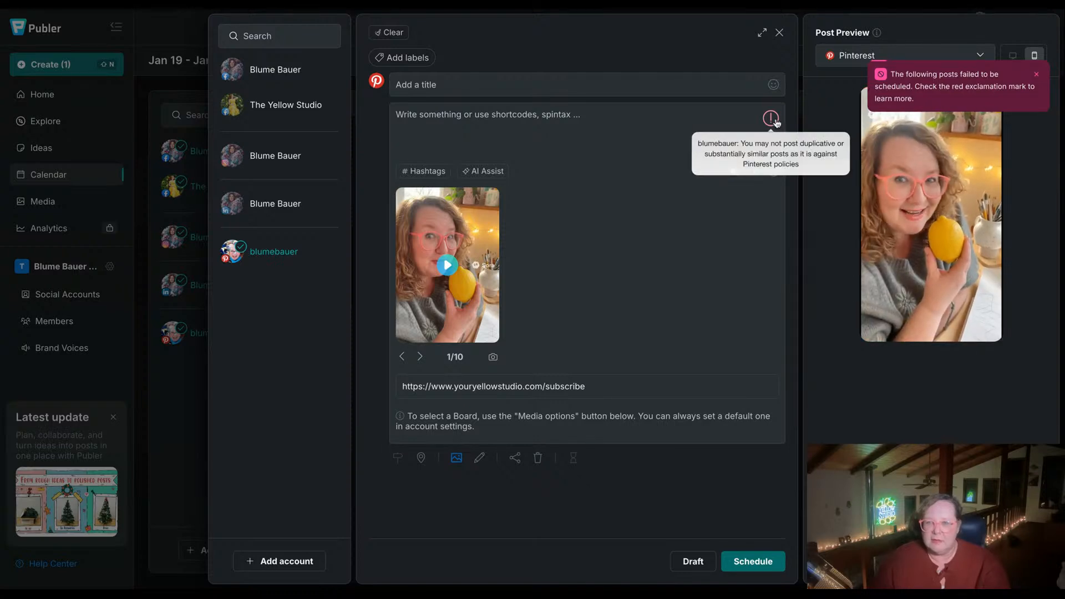
click(569, 124)
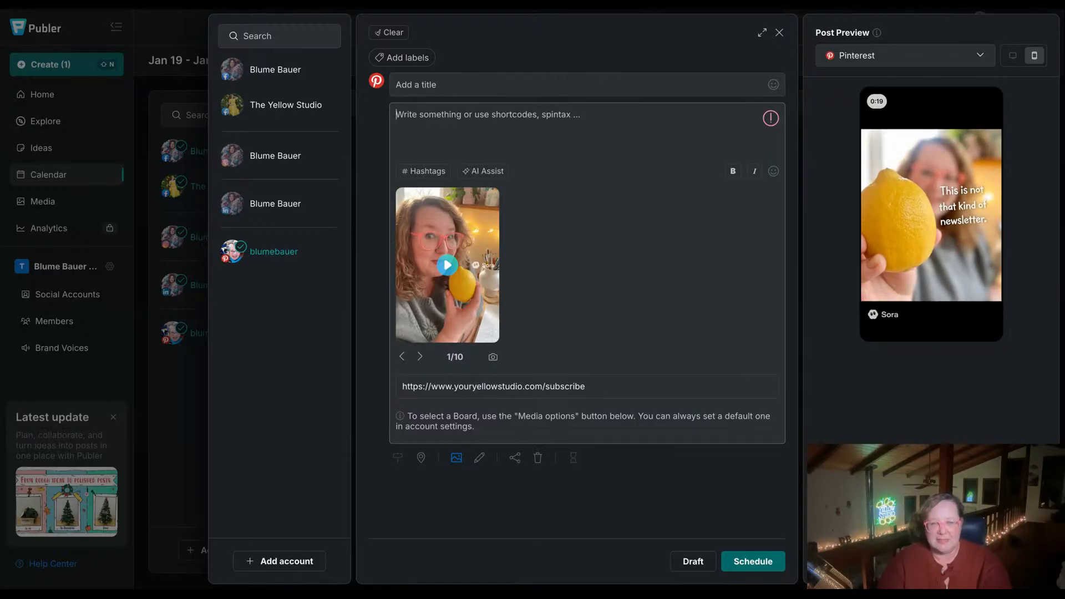
text(a)
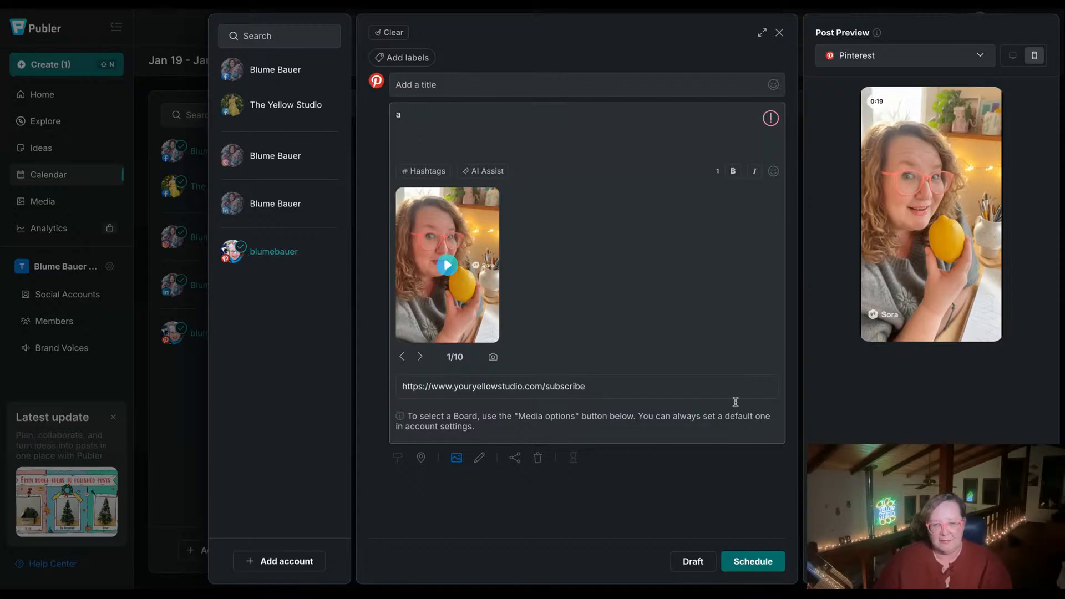
click(760, 567)
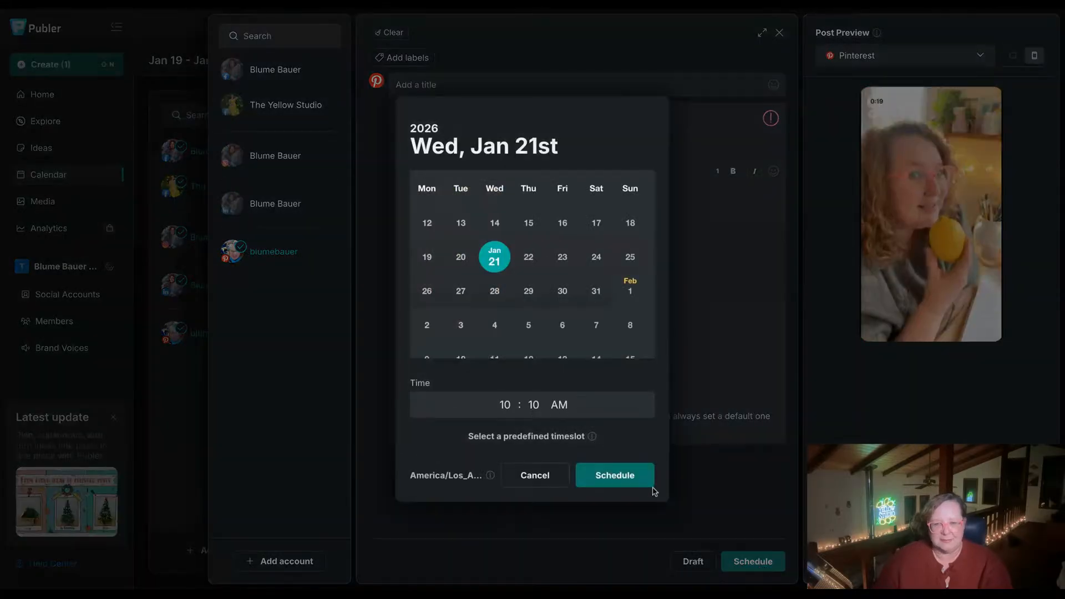
click(640, 480)
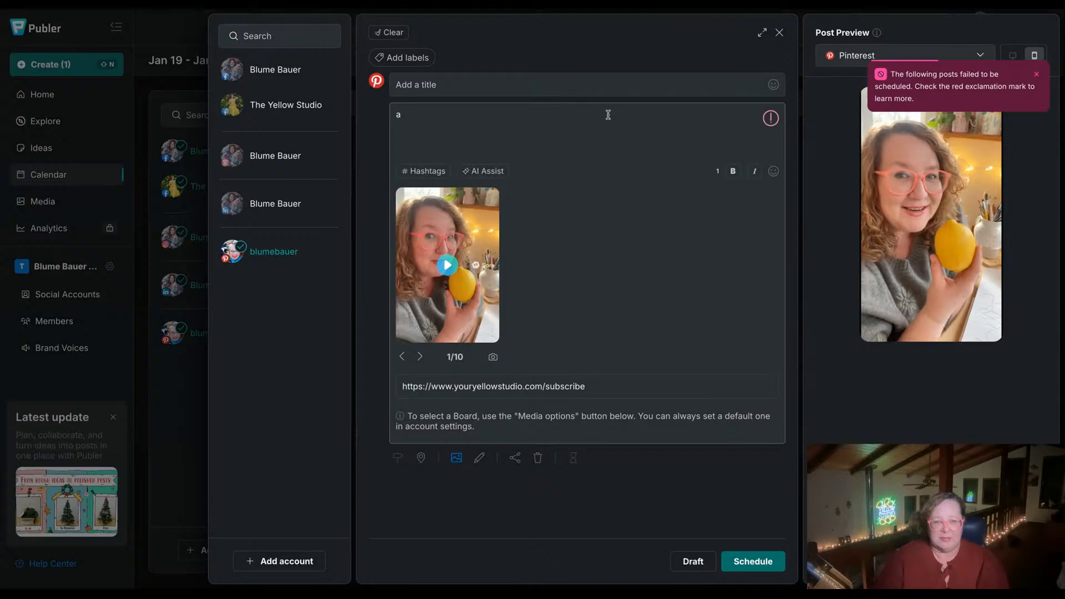
- Replace the Pin's description with "Subscribe!" and schedule it for Wednesday, January 21, 2026 at 10:10 AM
click(401, 116)
key(BackSpace)
text(Su)
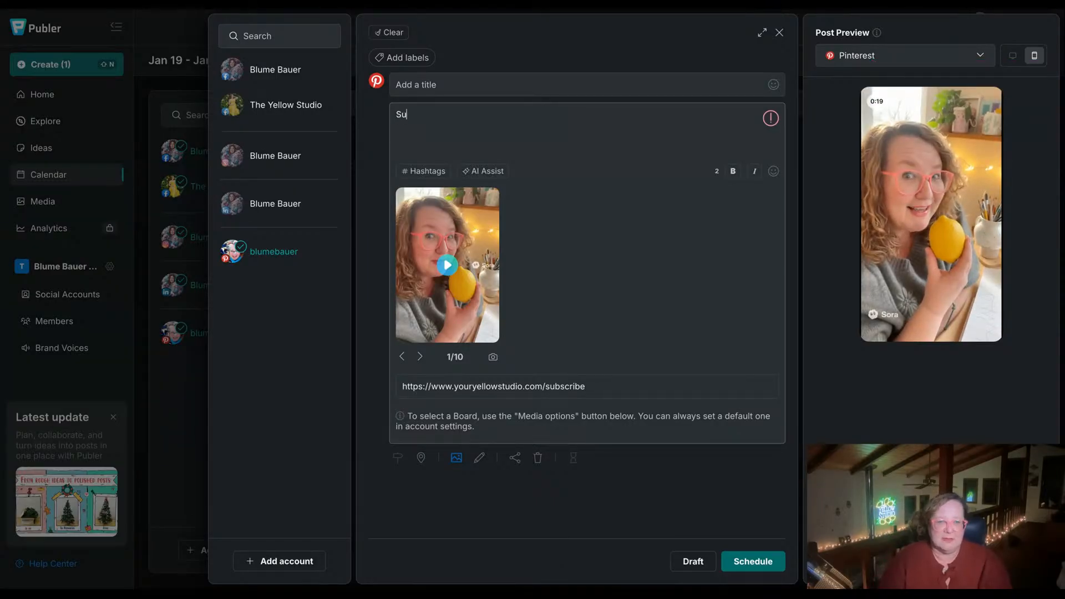
text(bscribe!)
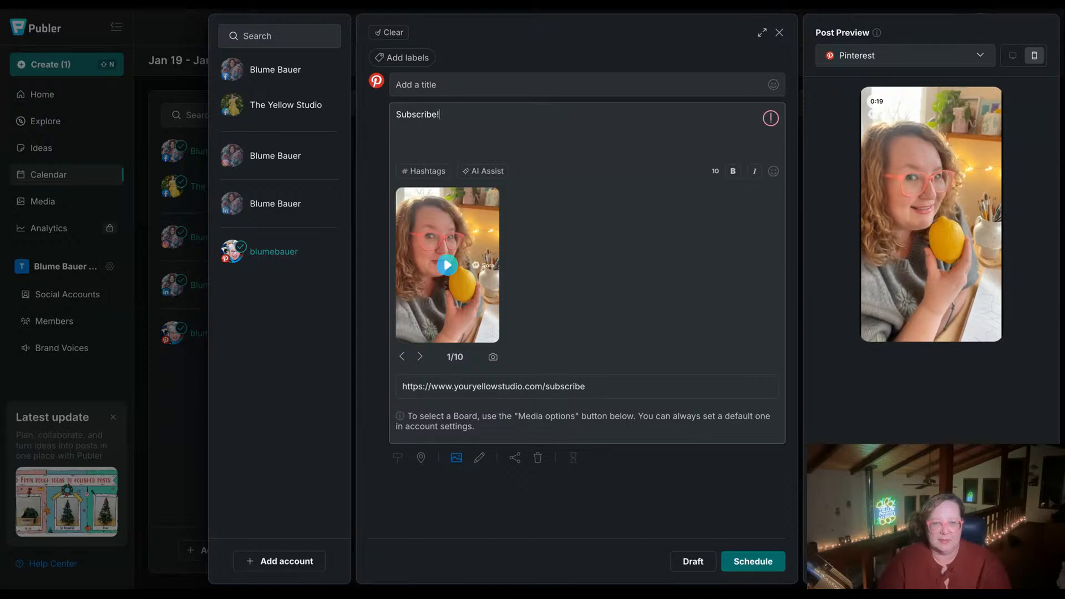
click(750, 563)
click(614, 483)
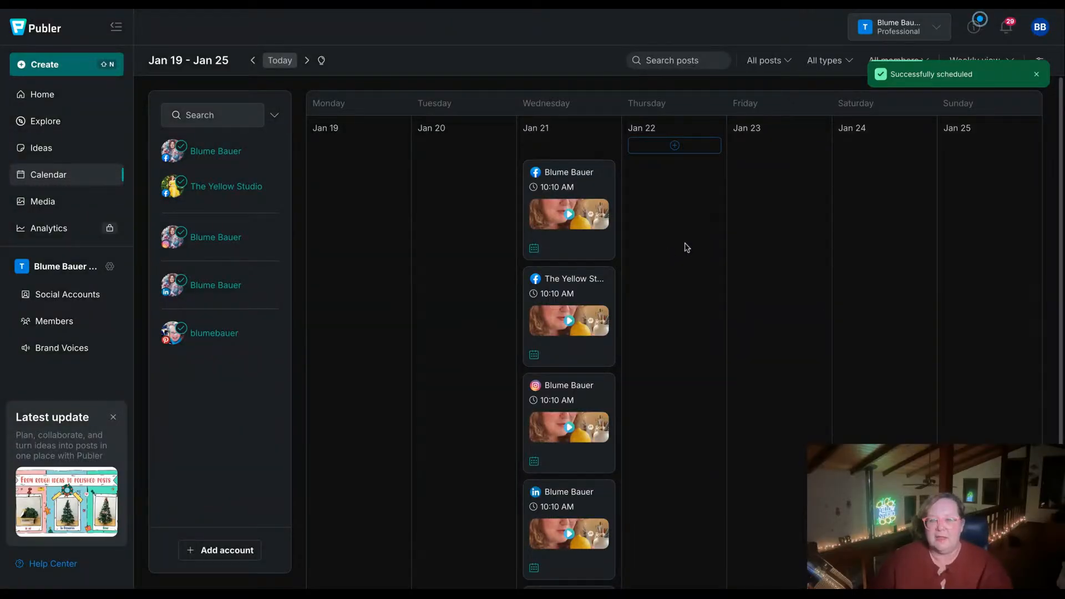
scroll(635, 231, down, 1)
scroll(636, 232, down, 3)
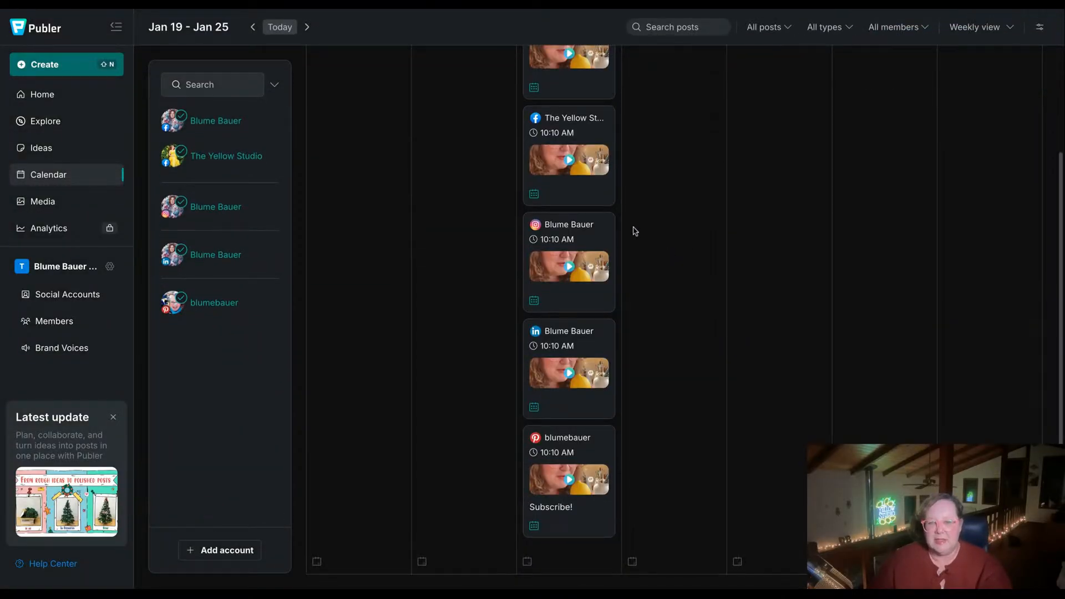
scroll(633, 230, up, 3)
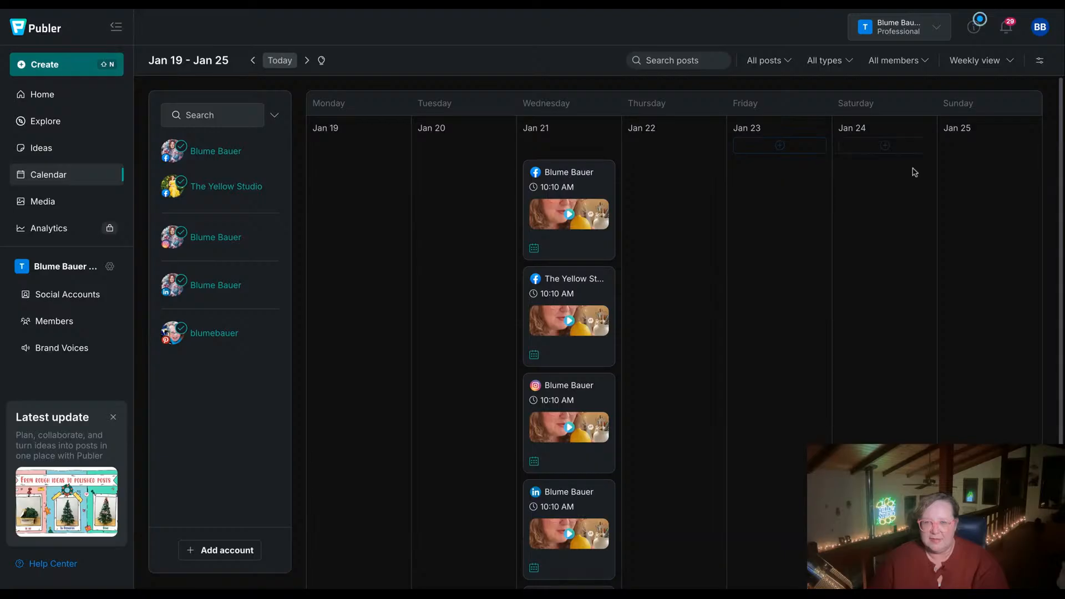
click(990, 150)
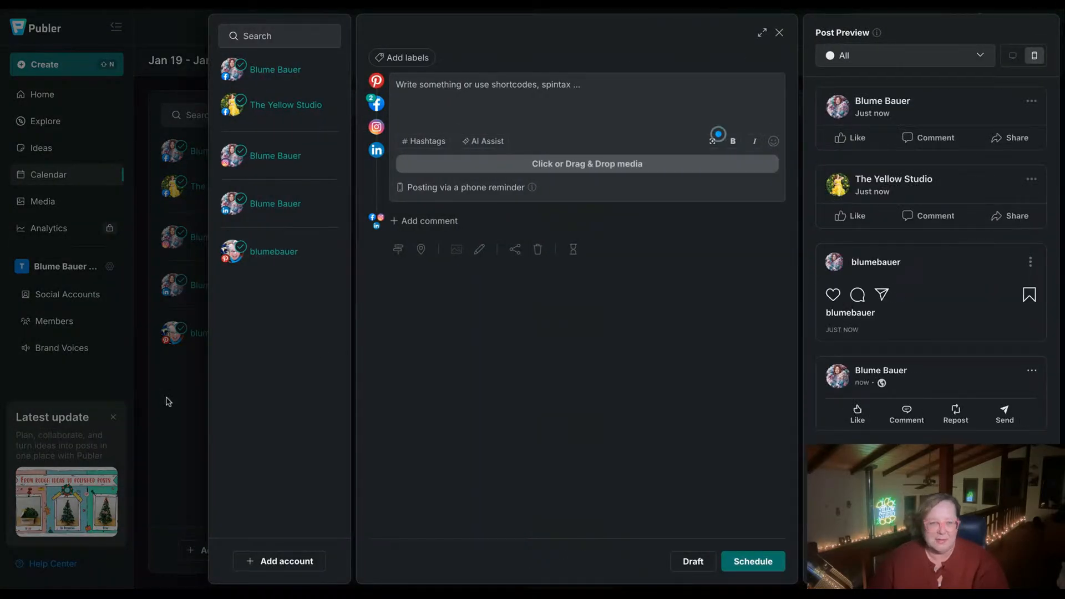
click(164, 429)
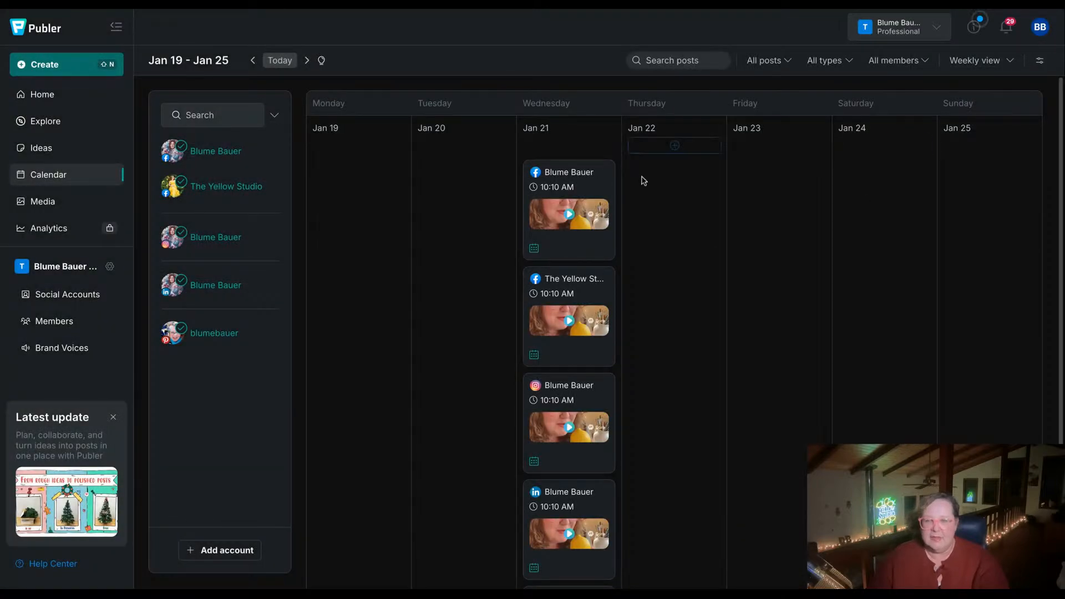
- Create a post on Sunday, January 25 with the newsletter video attached and the caption "The Yellow Studio Newsletter"
click(990, 146)
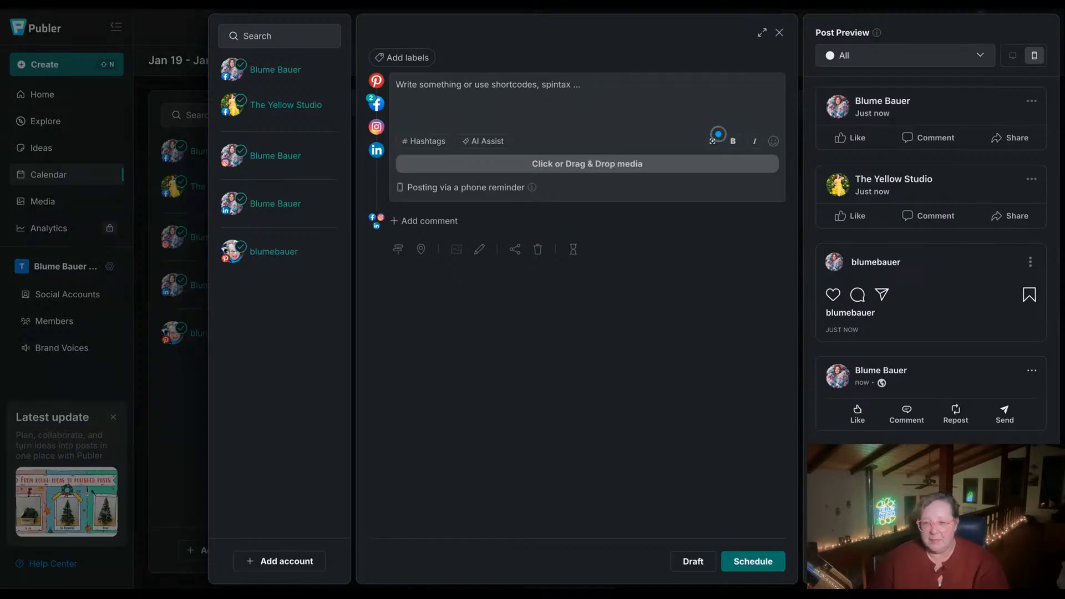
drag(718, 134, 716, 139)
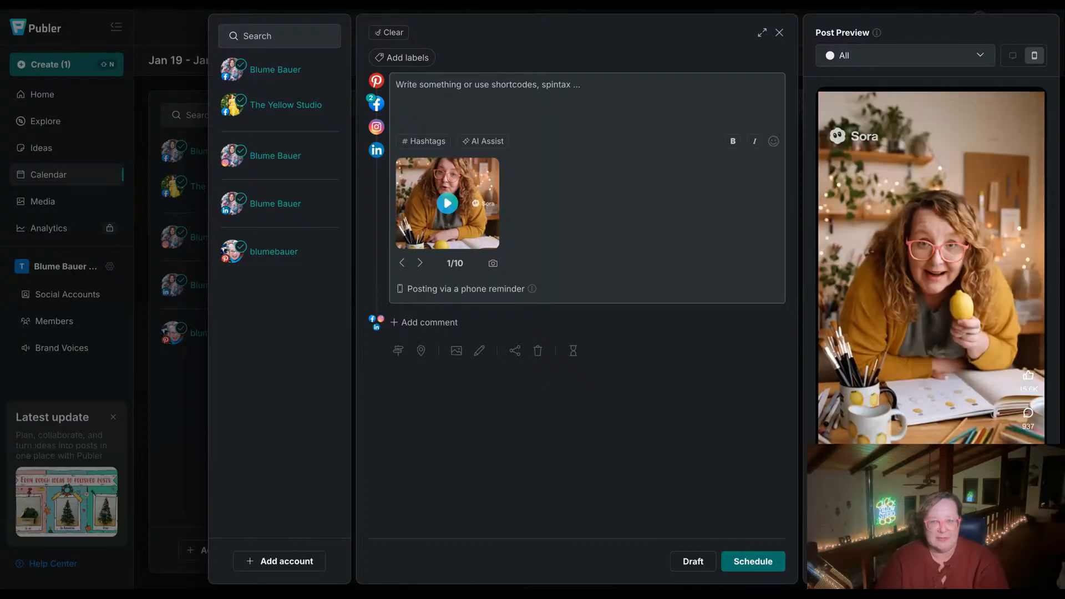
text(The Yellow )
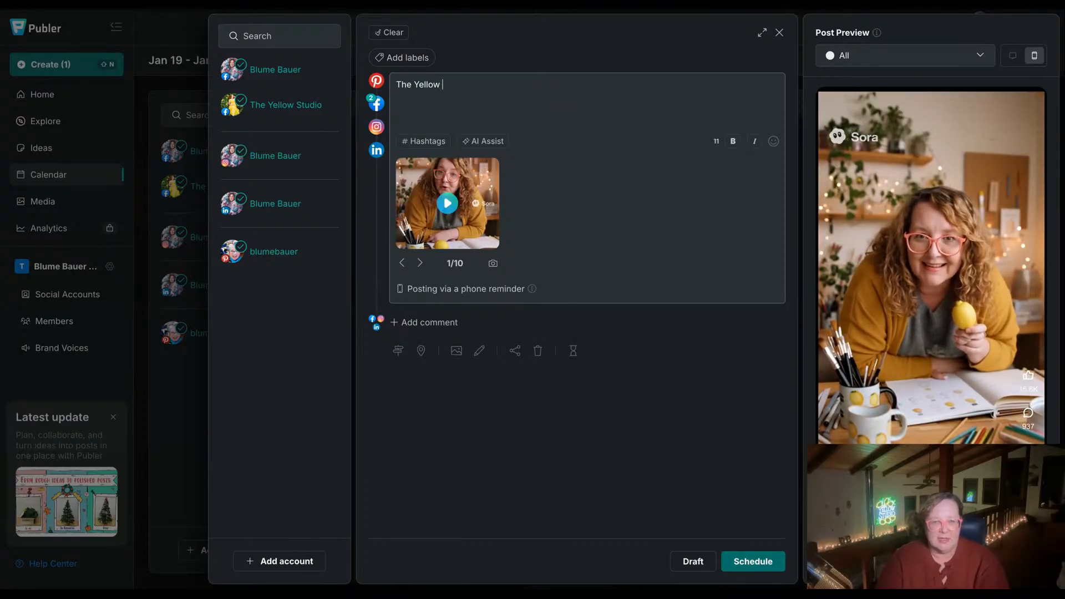
text(Studio New)
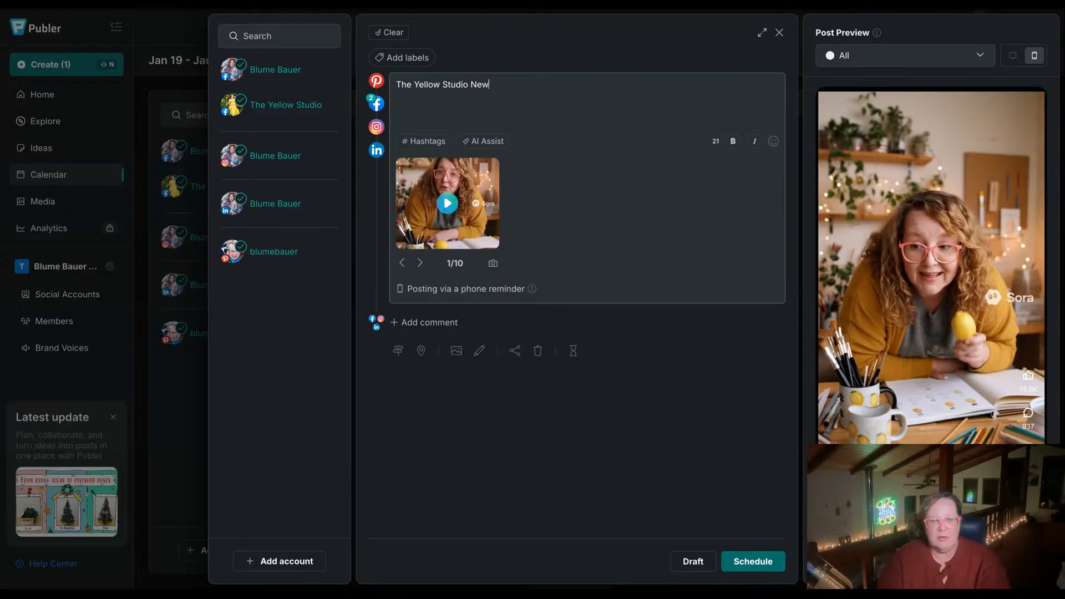
text(sletter)
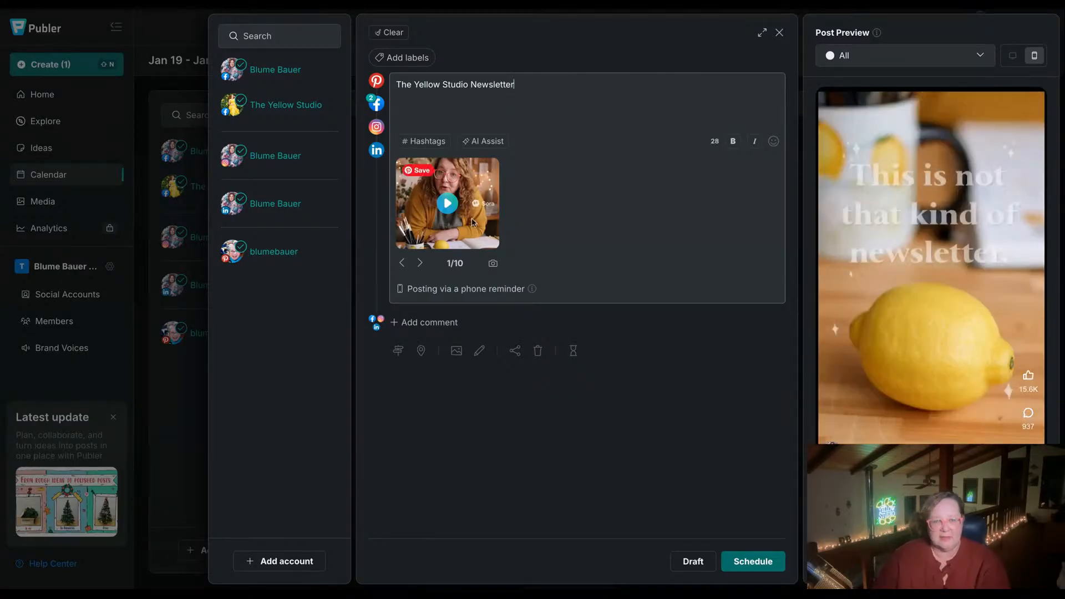
- Set the newsletter post's Pinterest board to "The Yellow Studio | Grow your art busi..." and save the media options
click(456, 356)
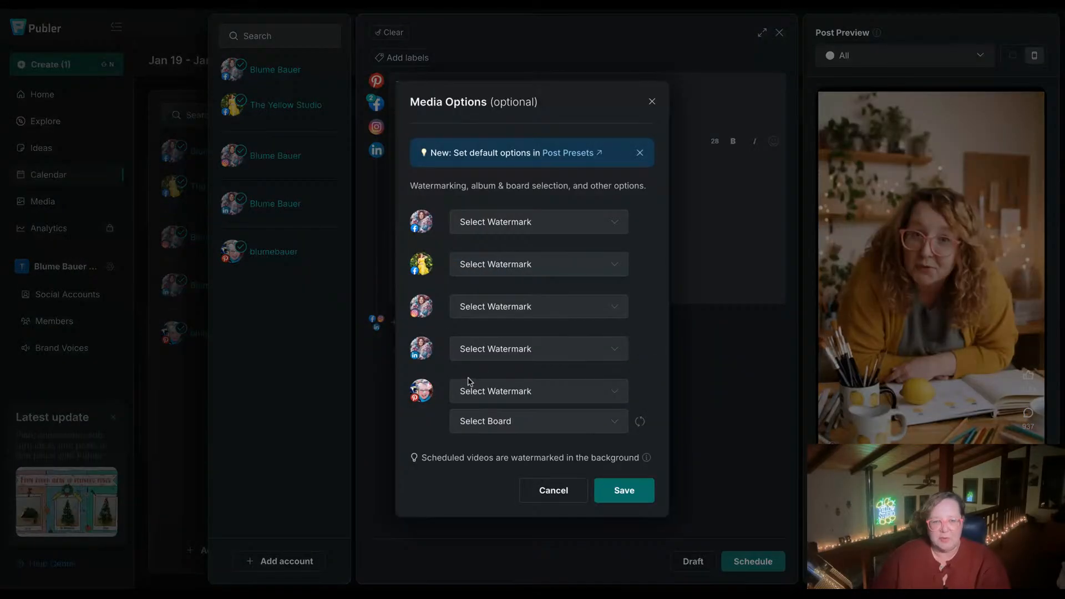
click(513, 422)
text(yellow)
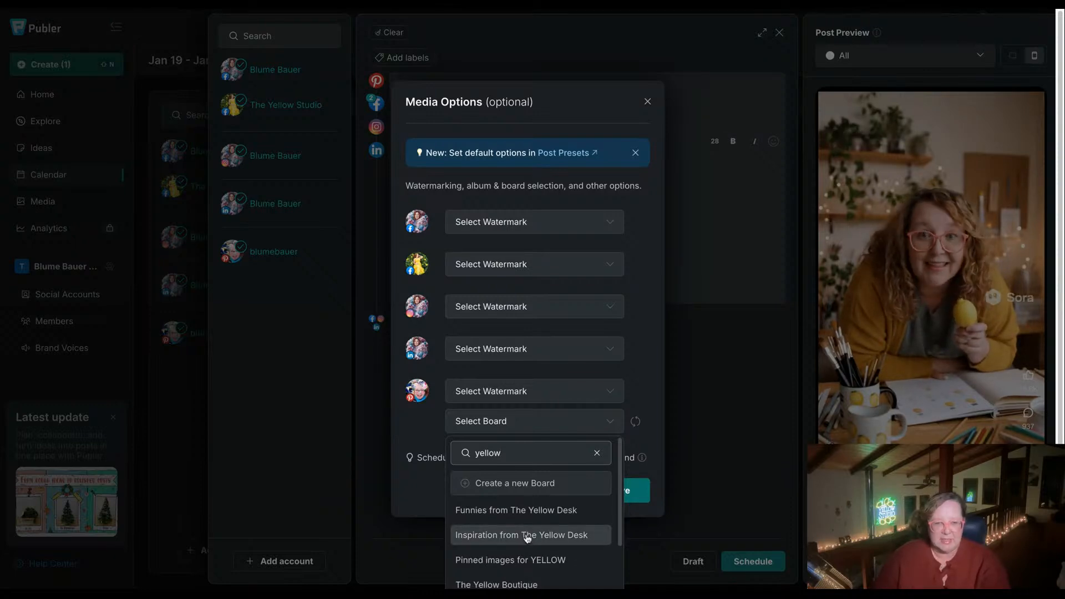
text( s)
click(547, 536)
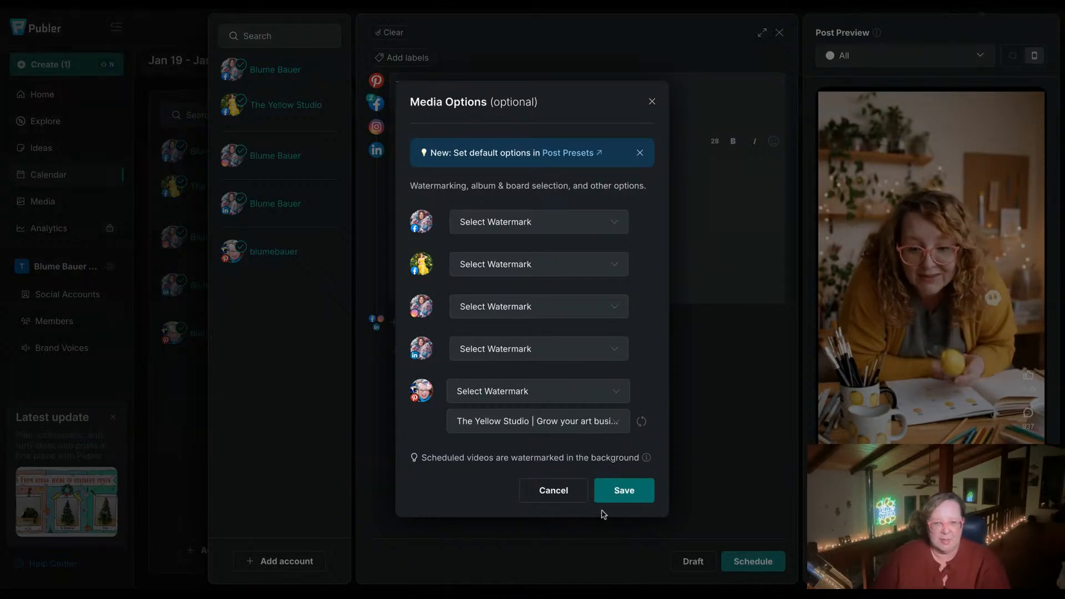
click(612, 495)
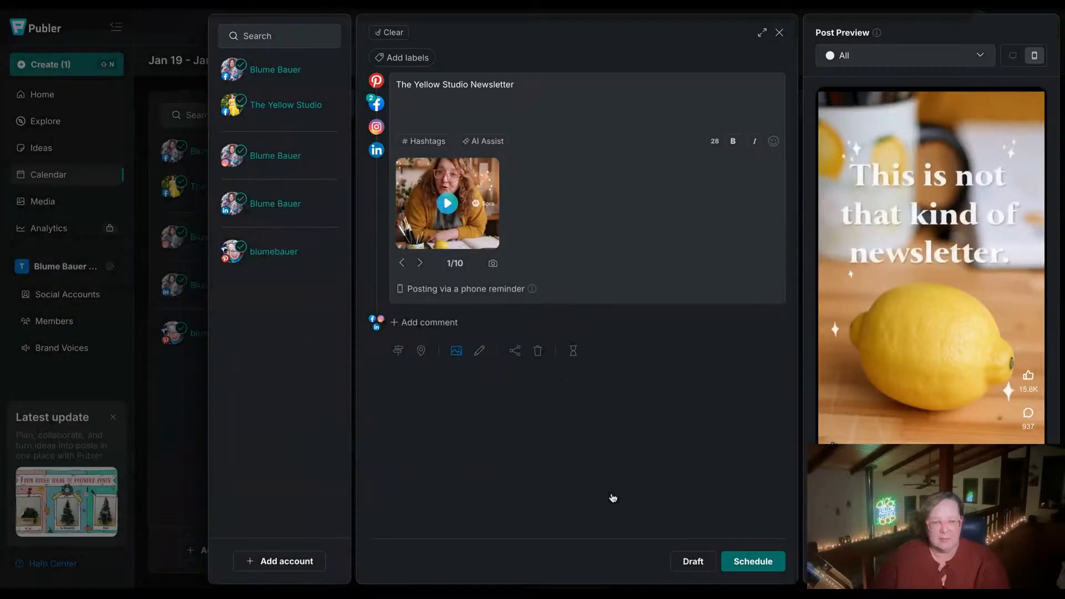
click(397, 350)
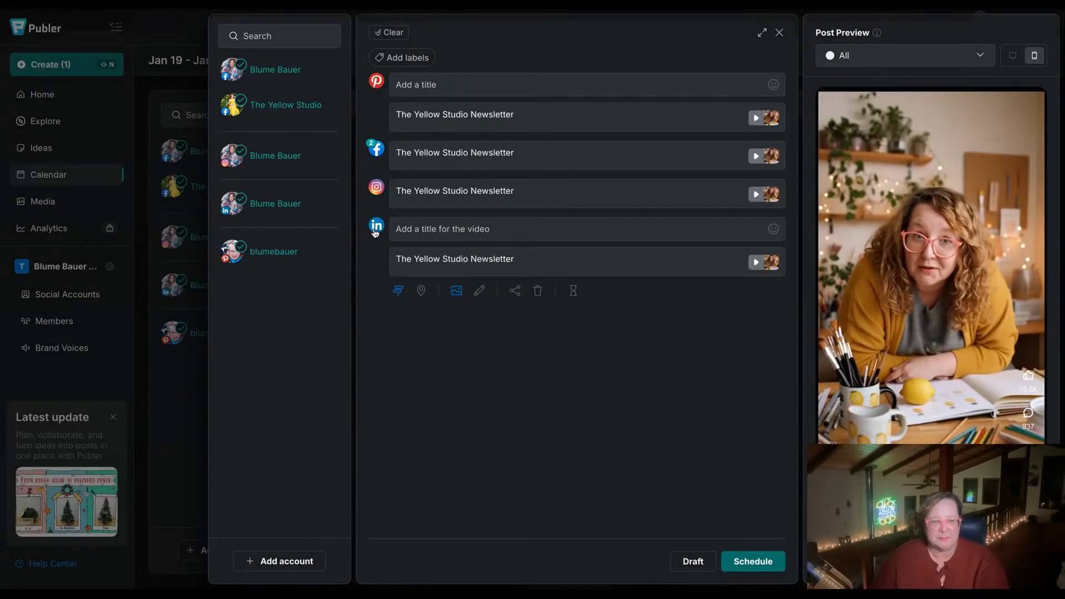
click(377, 81)
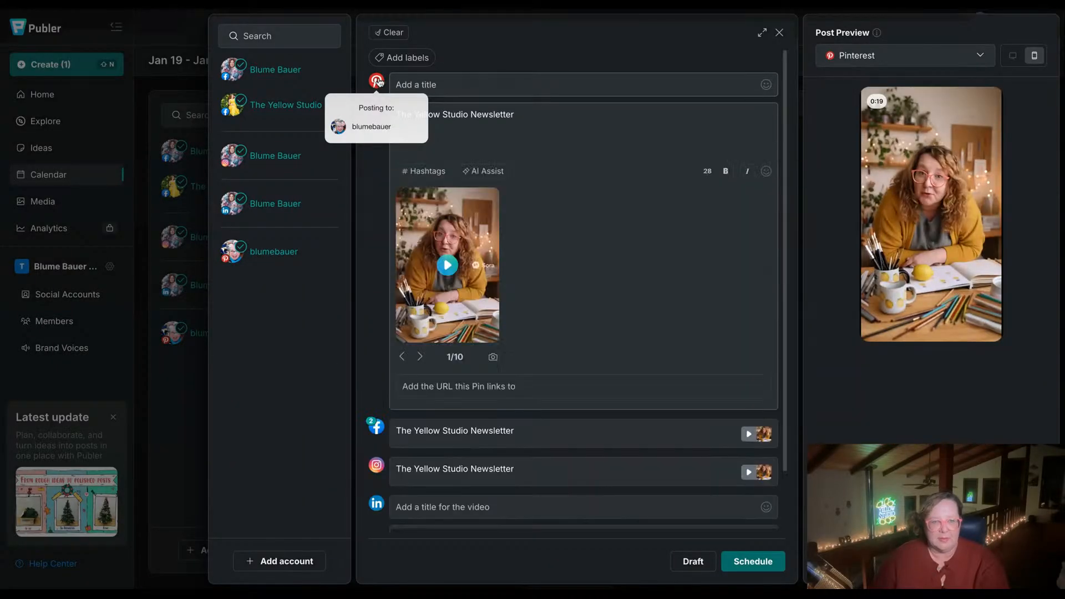
click(538, 383)
text(https://www.youryellowstudio.com/subscribe)
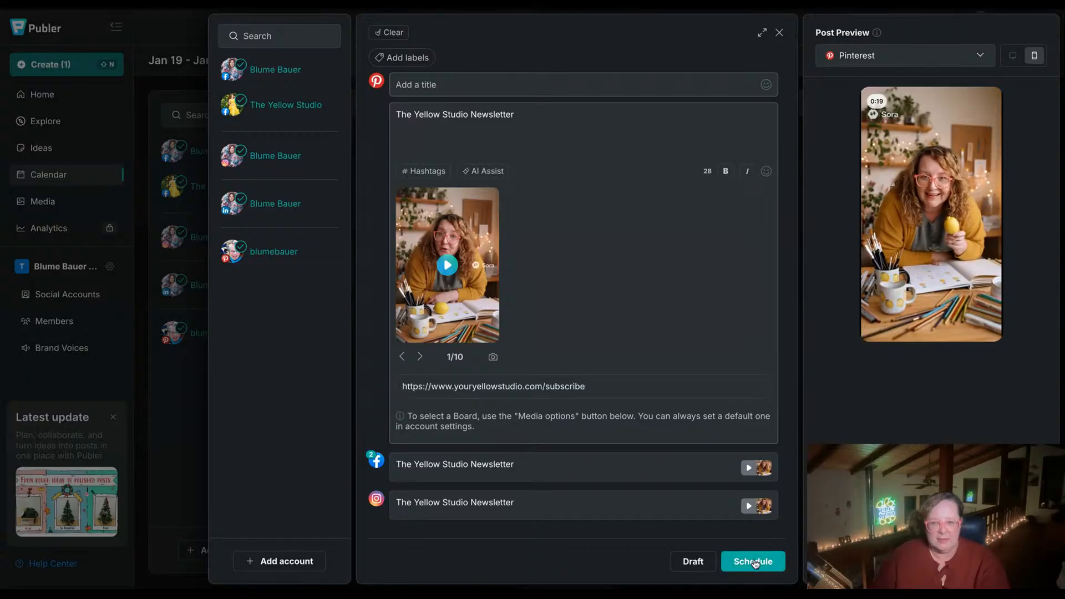
click(753, 561)
click(615, 476)
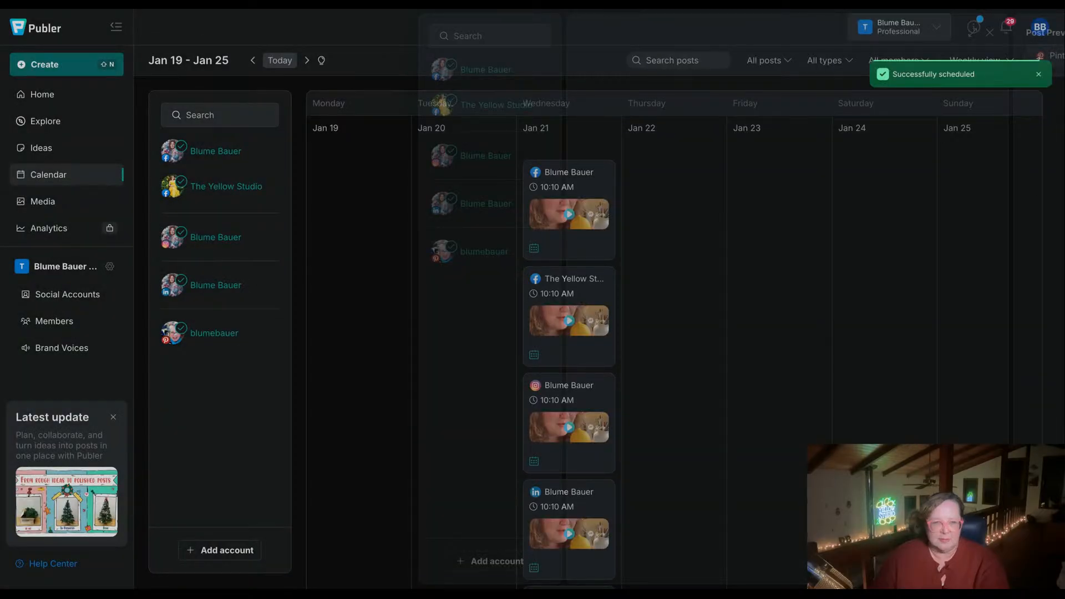
- Create a post on Thursday, January 29 with a video attached and the caption "Tips and tools for print on demand!"
click(306, 60)
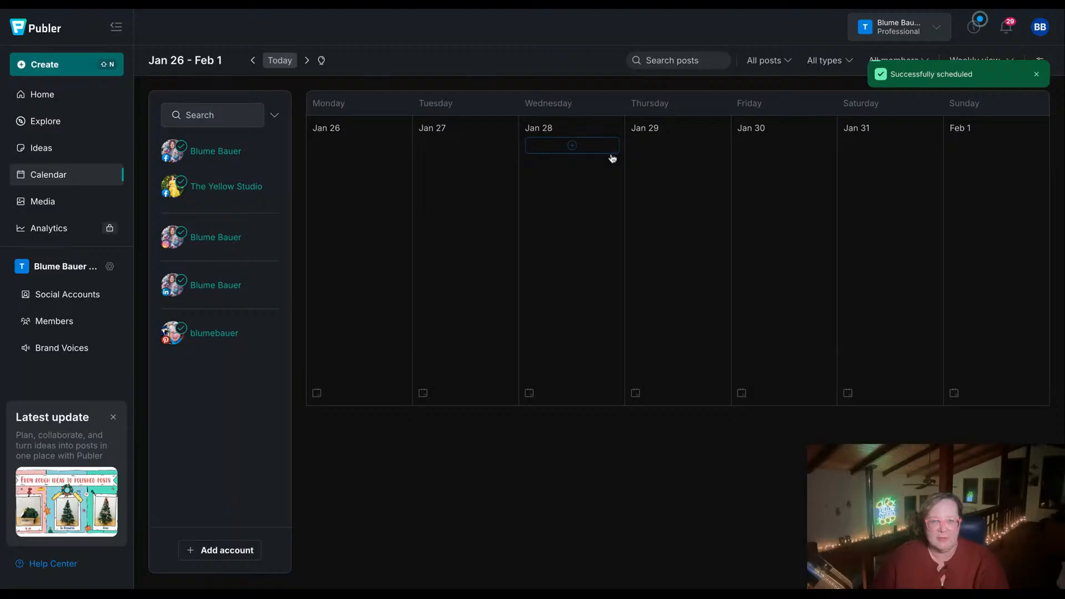
click(678, 148)
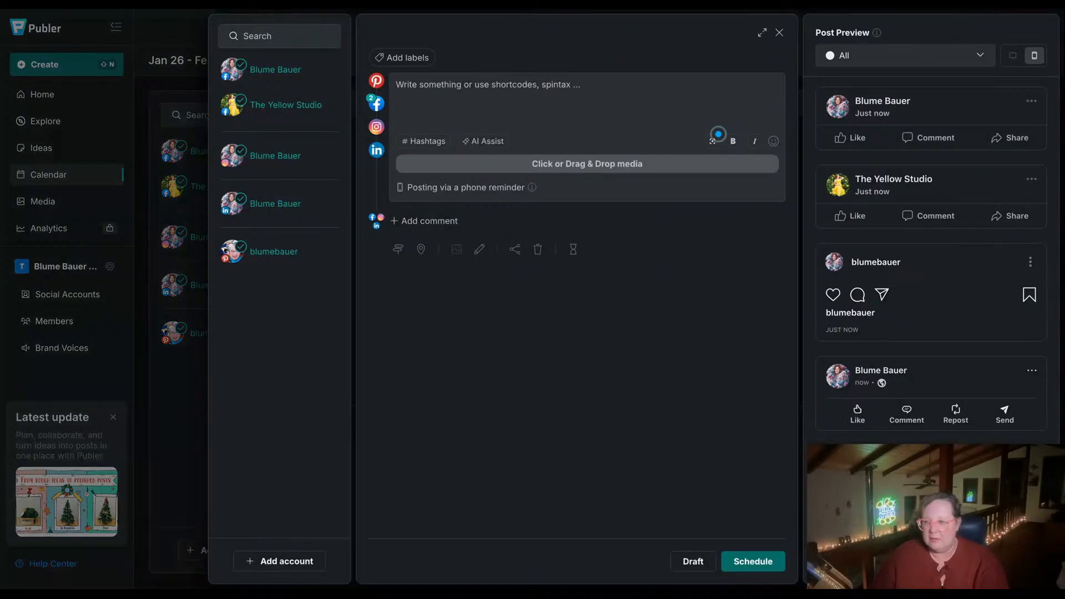
drag(715, 138, 665, 111)
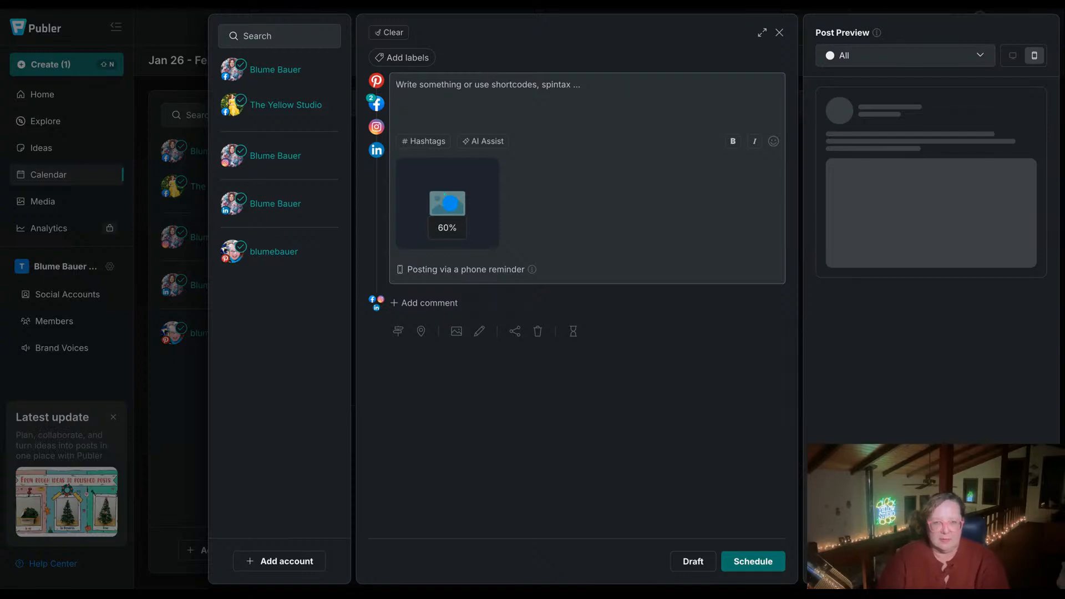
text(Tips and tools f)
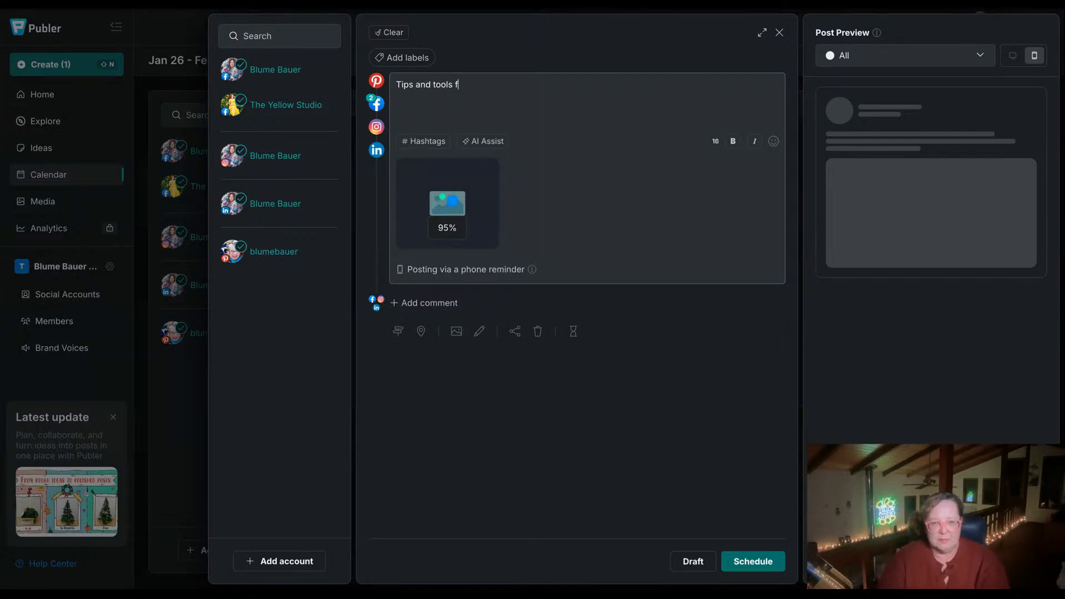
text(or print on demand)
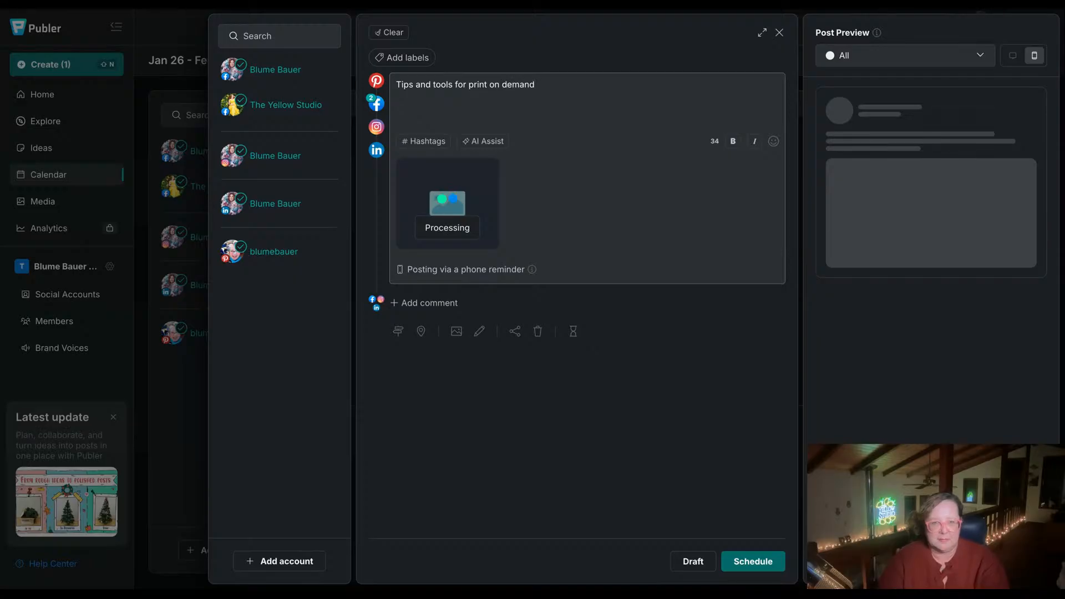
text(!)
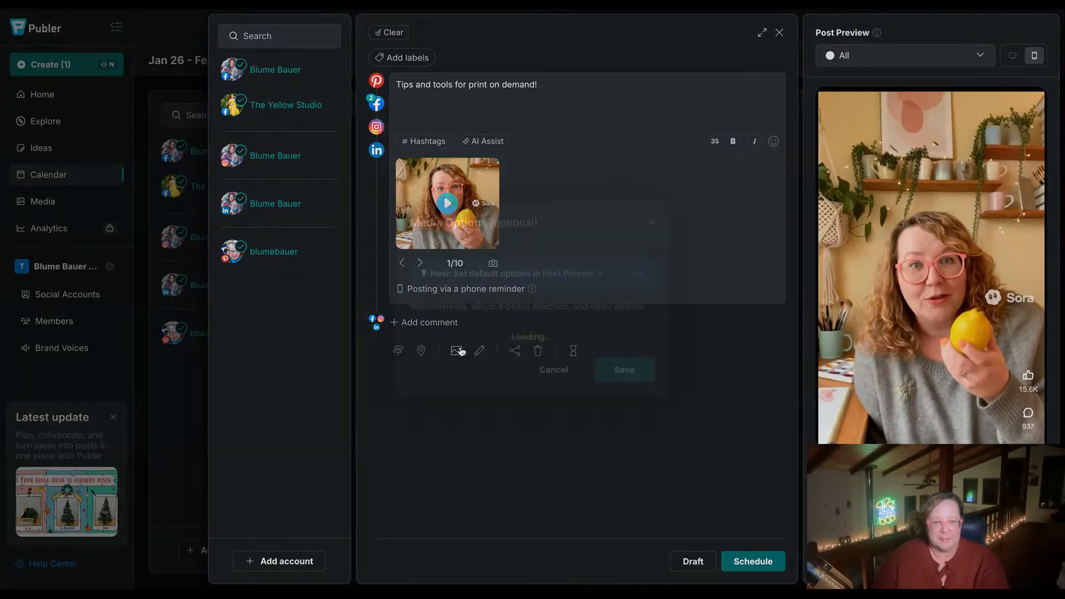
- Search the Pinterest boards for "yellow st", choose "The Yellow Studio | Grow your art bu..." and save the media options
click(461, 351)
click(518, 421)
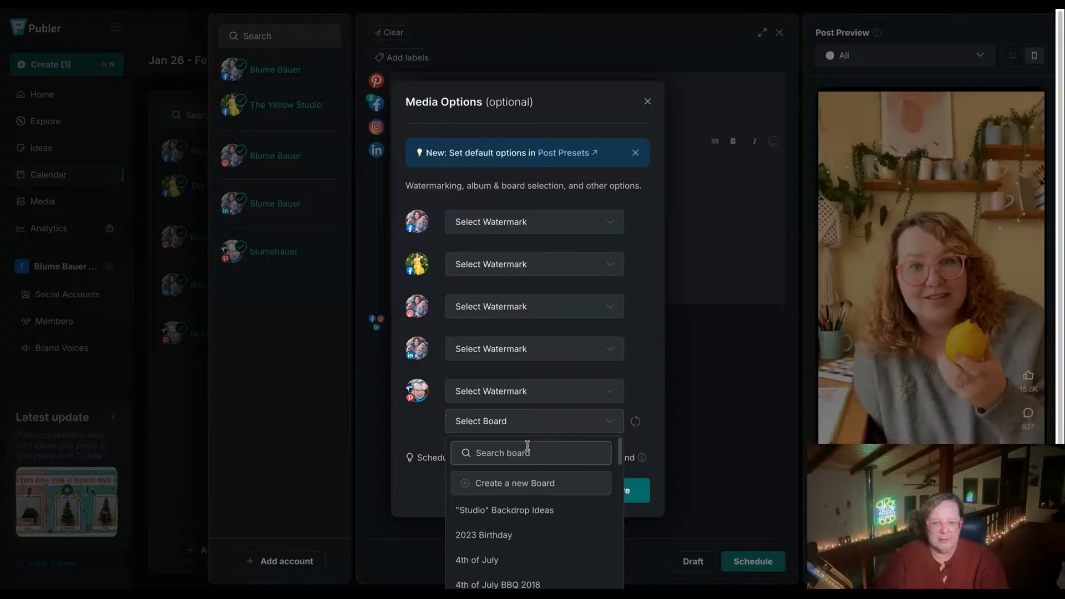
text(yellow su)
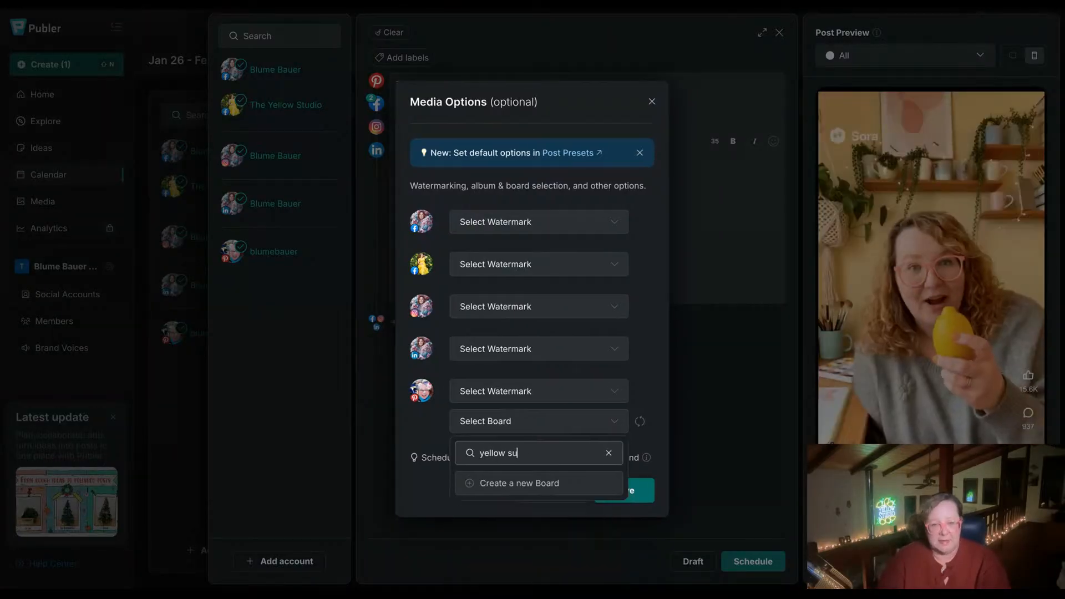
key(BackSpace)
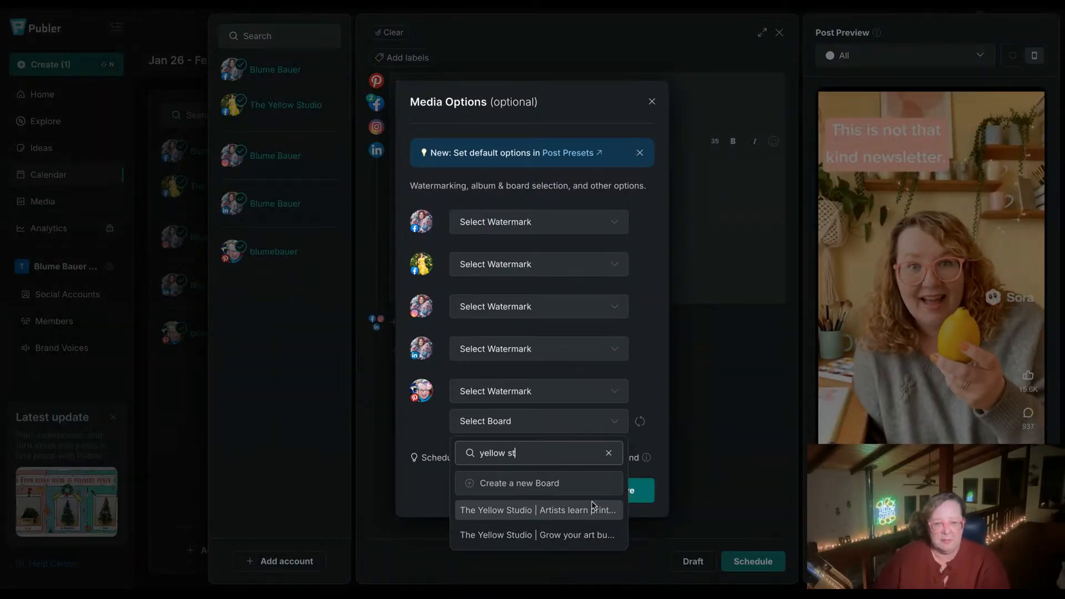
click(532, 535)
click(625, 492)
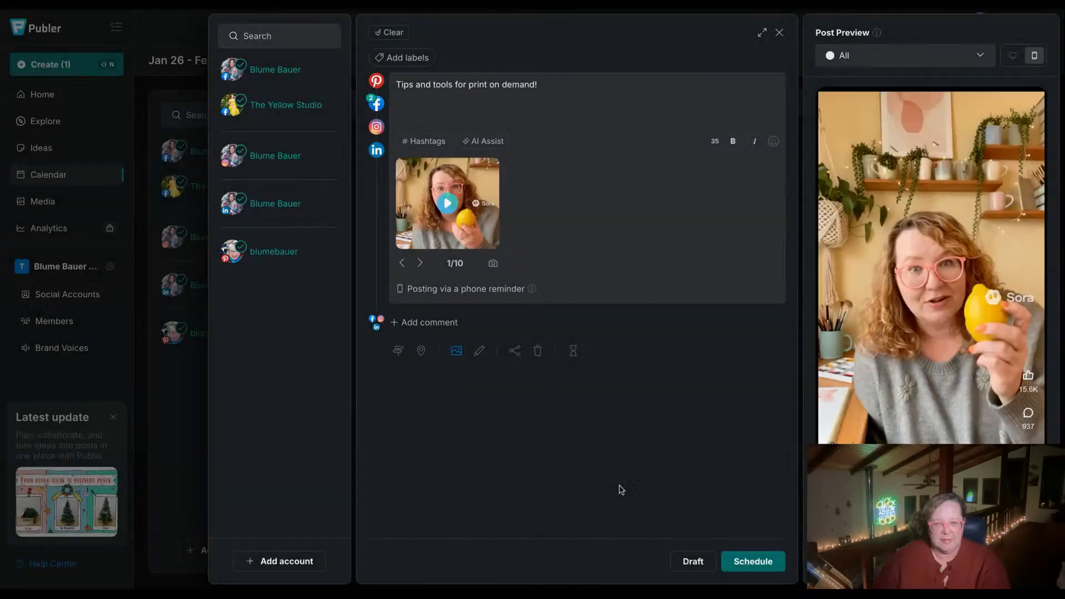
click(398, 350)
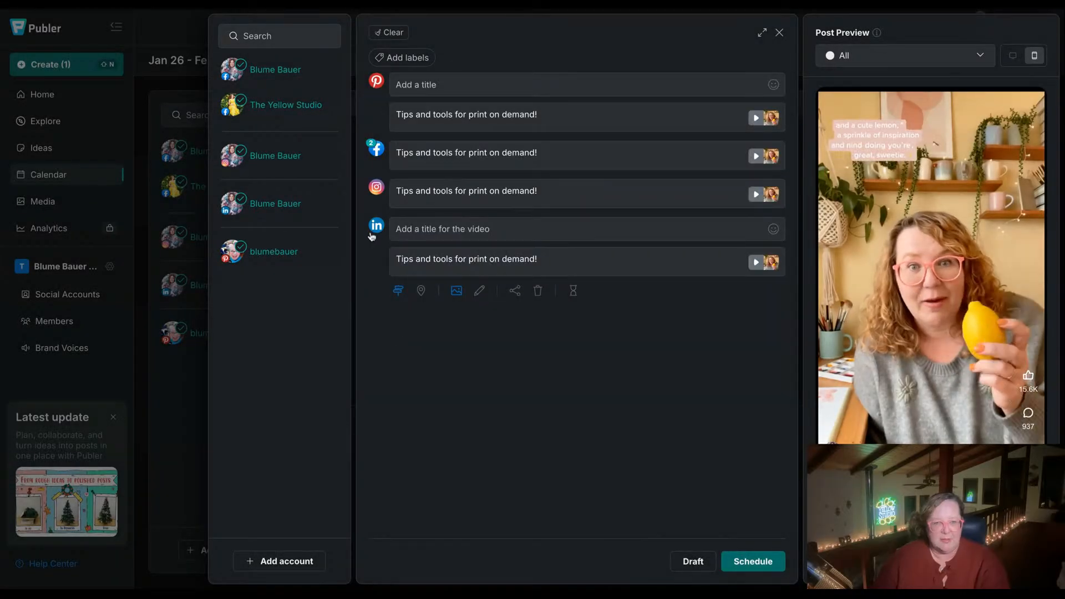
click(377, 81)
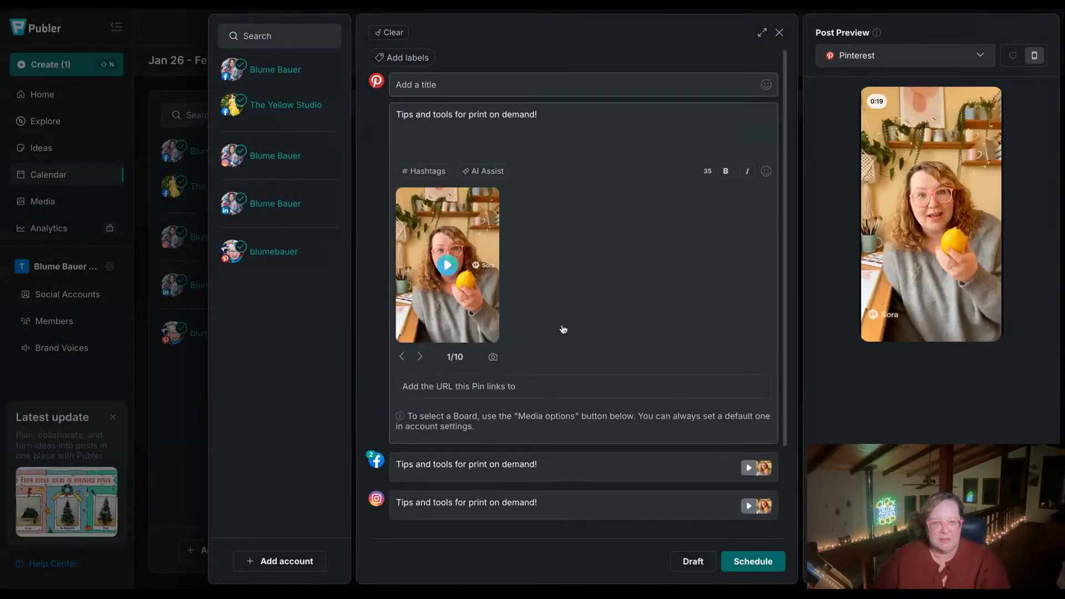
click(564, 386)
text(https://www.youryellowstudio.com/subscribe)
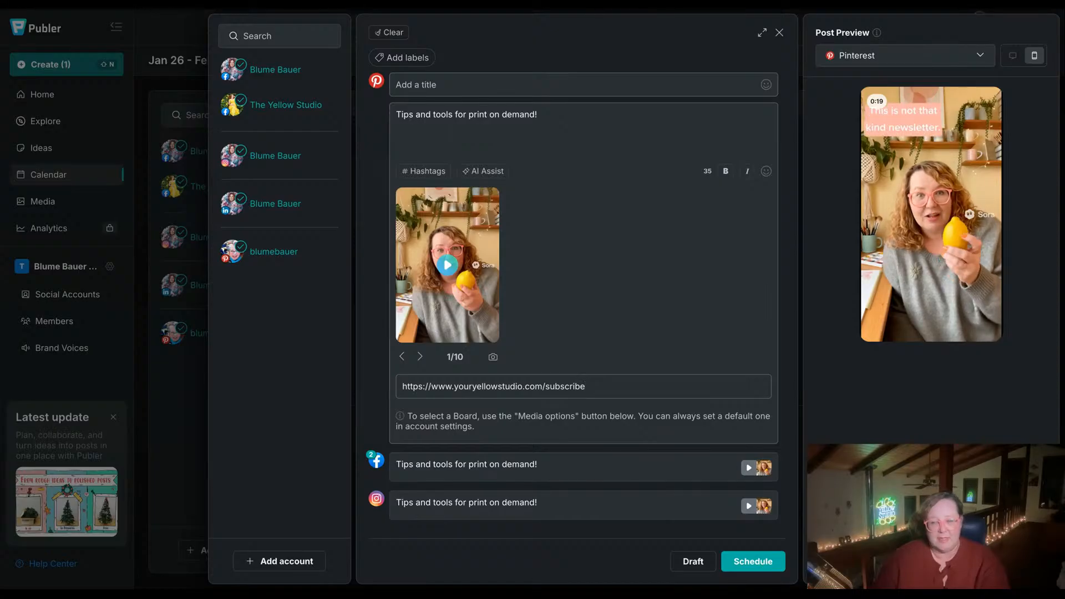
click(753, 562)
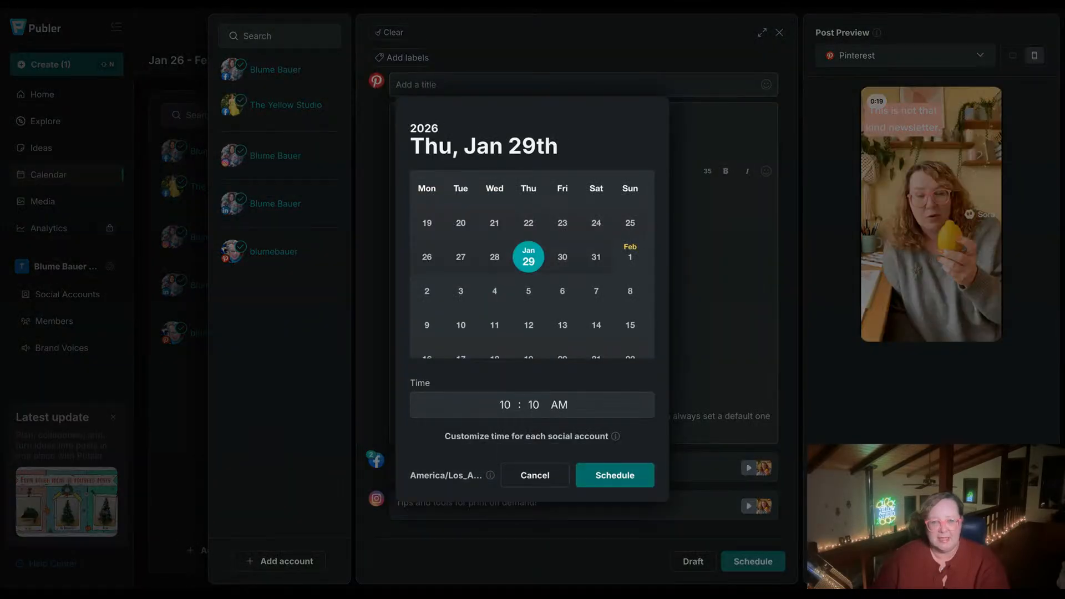
click(620, 478)
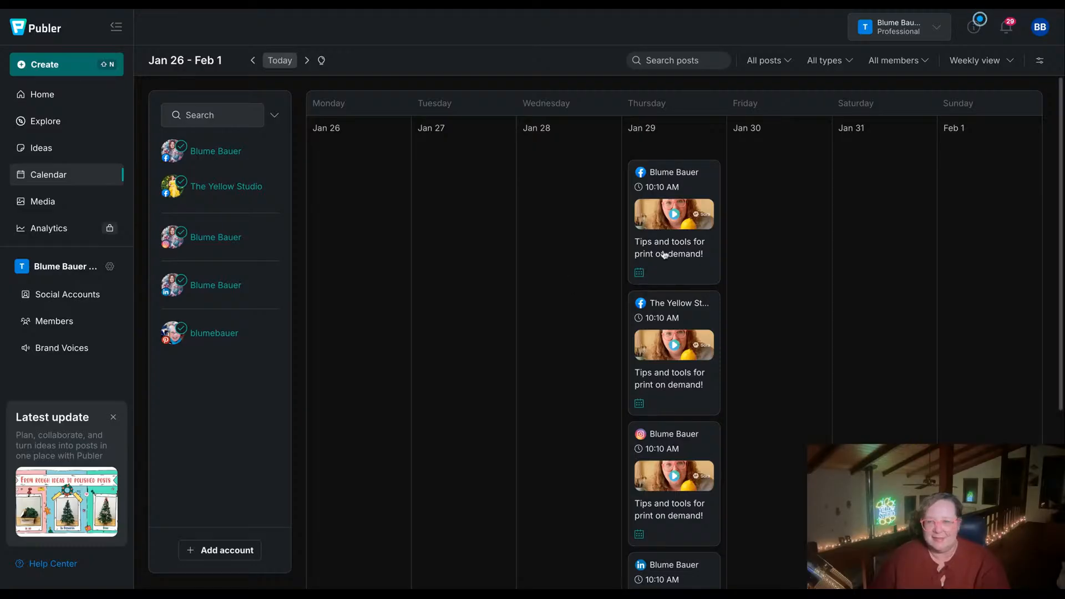
- Create a post on Saturday, January 17 with the lemon-painting video attached and the caption "A sprinkle of inspiration..."
click(253, 60)
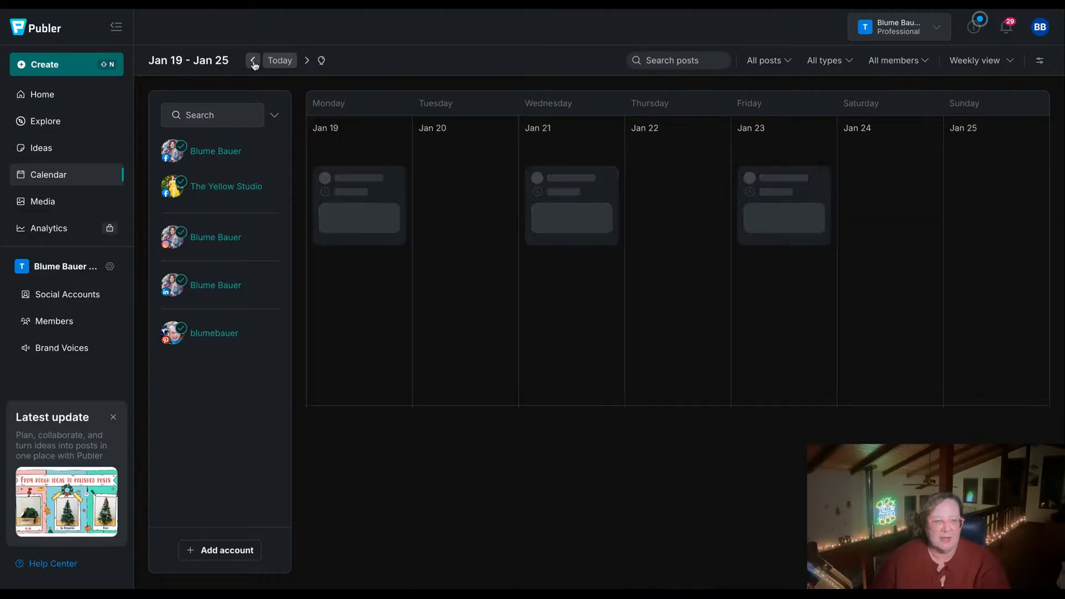
click(253, 61)
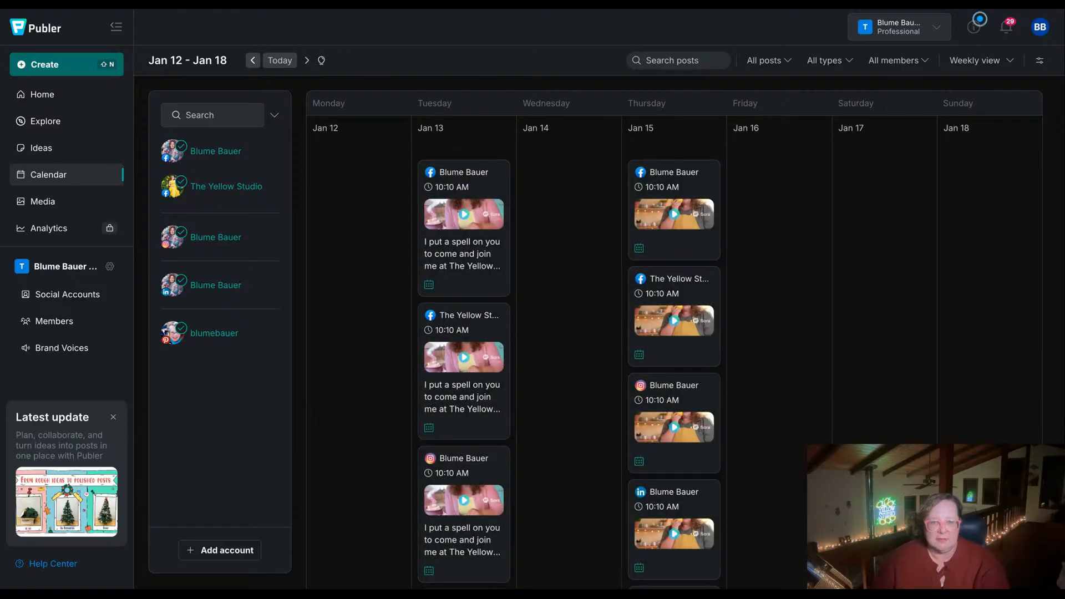
click(253, 60)
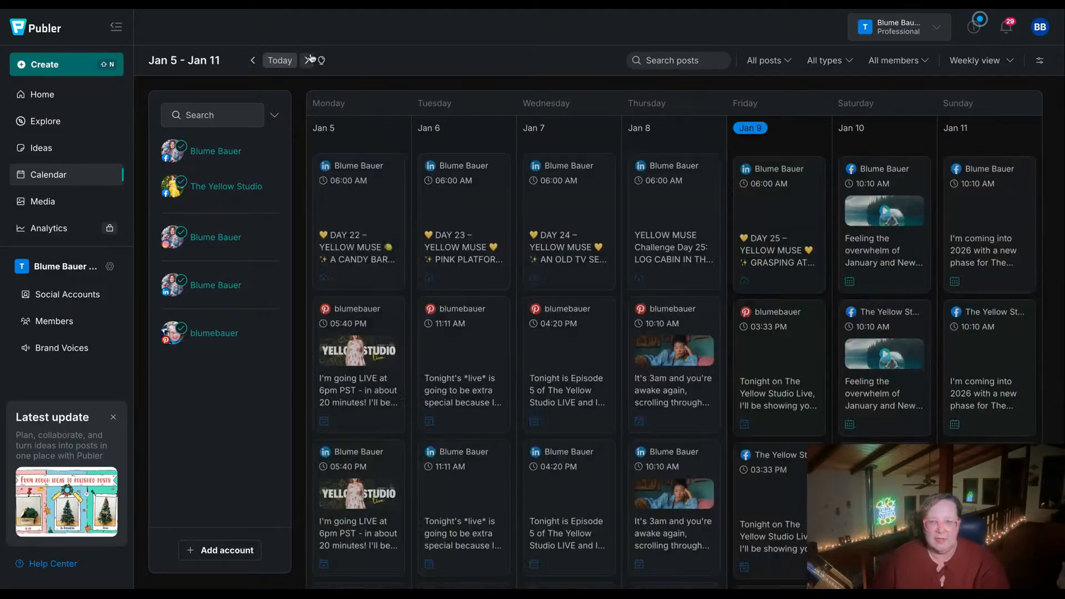
click(307, 61)
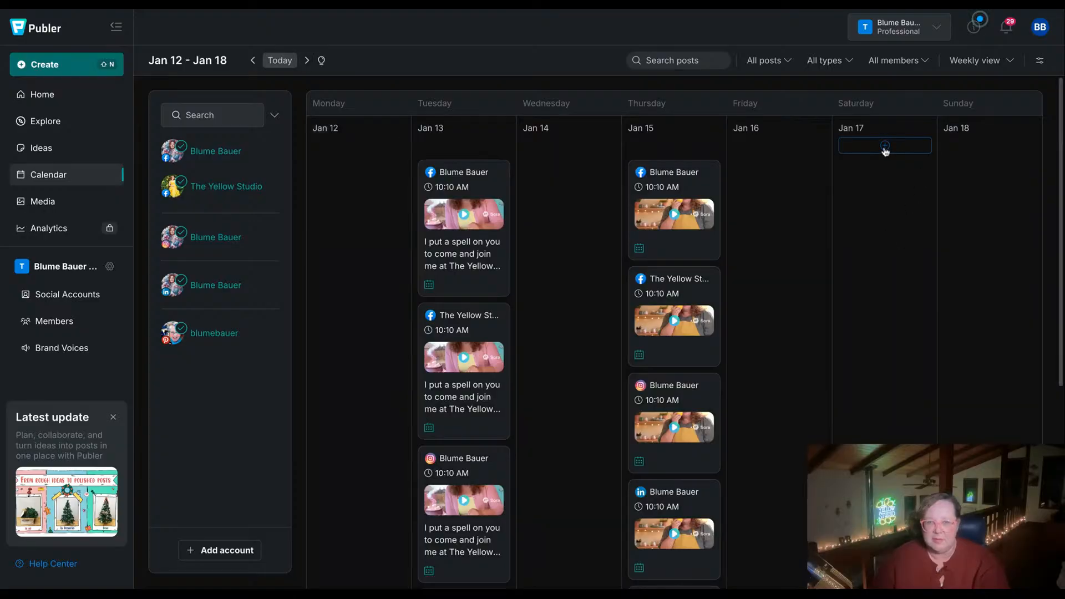
click(885, 147)
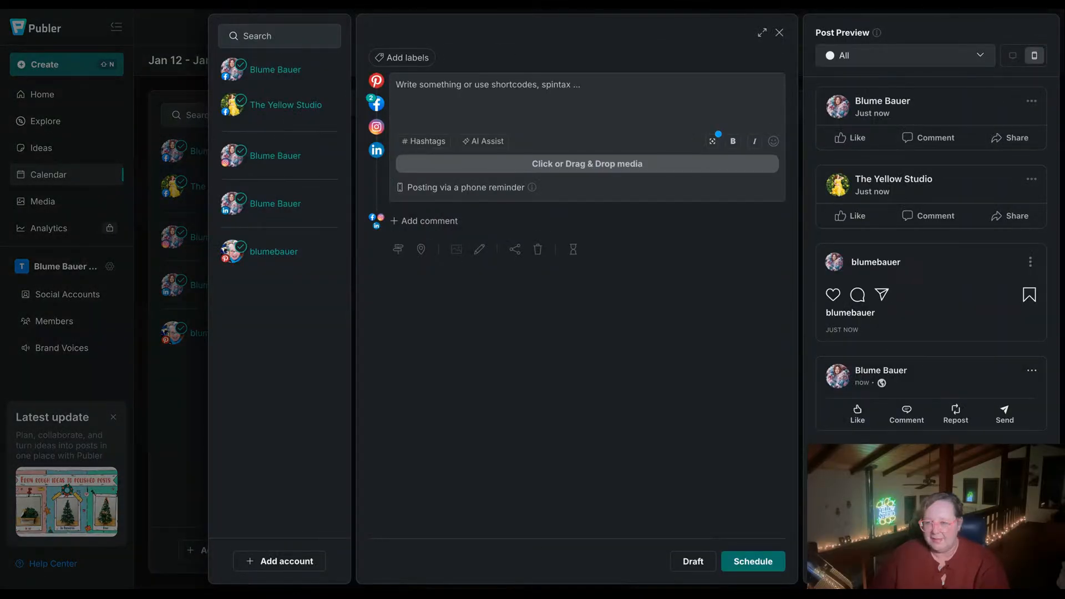
click(718, 133)
drag(583, 588, 584, 118)
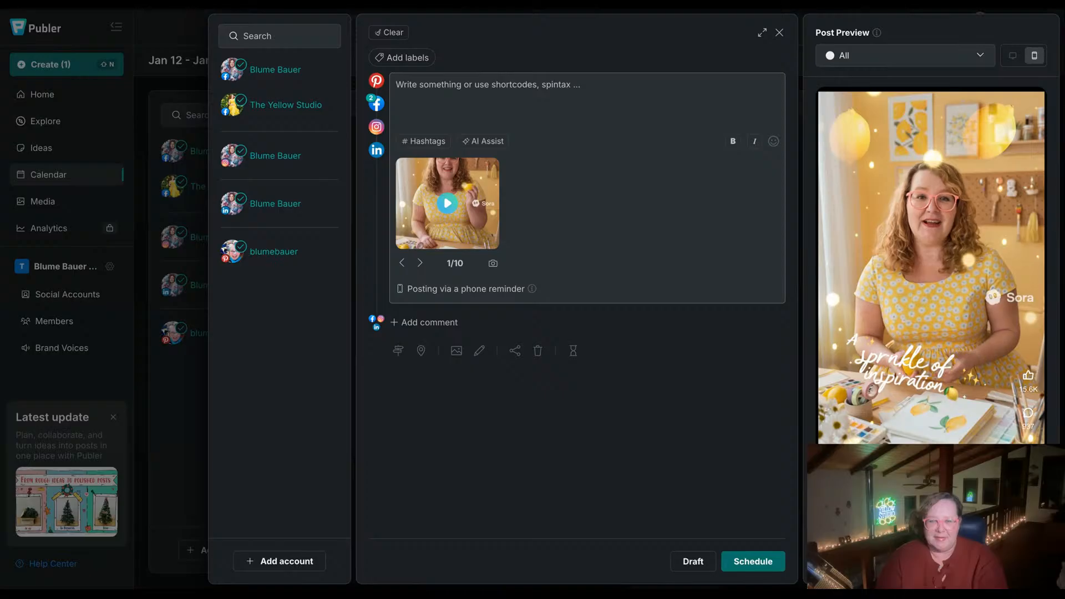
text(A sprinkl)
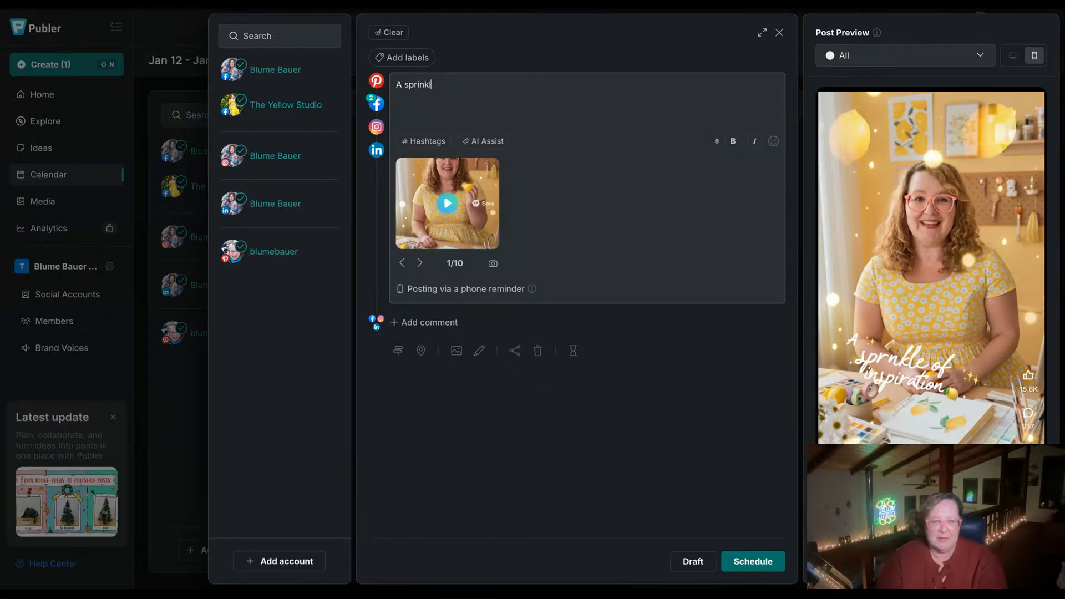
text(e of inspiration...)
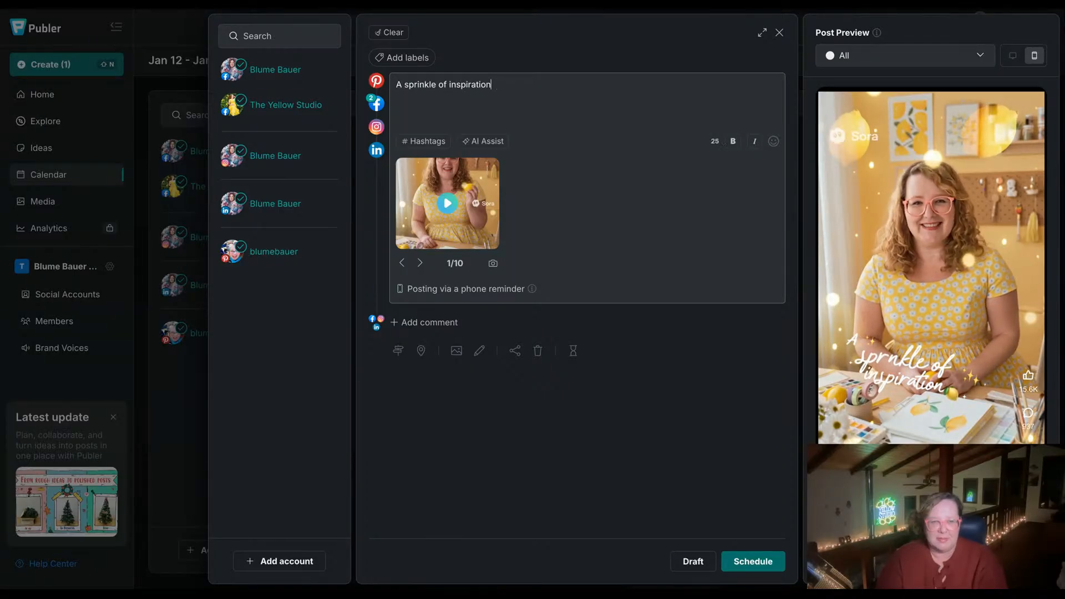
- Search the Pinterest boards for "yellow s", choose "The Yellow Studio | Grow your art bu..." for the inspiration post and save the media options
click(456, 350)
click(505, 422)
click(508, 454)
text(yellow s)
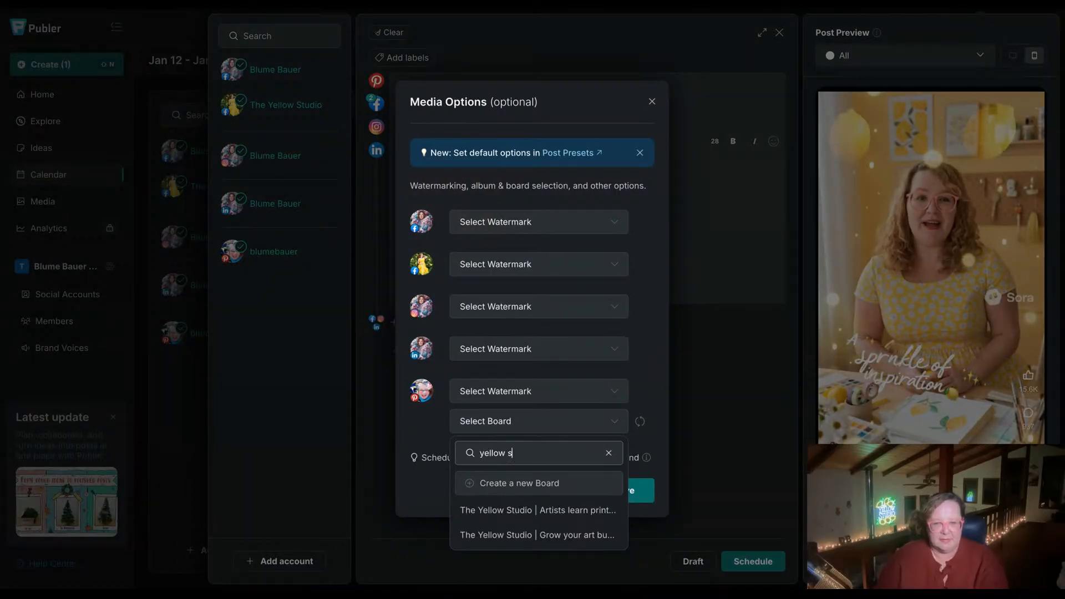
click(533, 535)
click(619, 491)
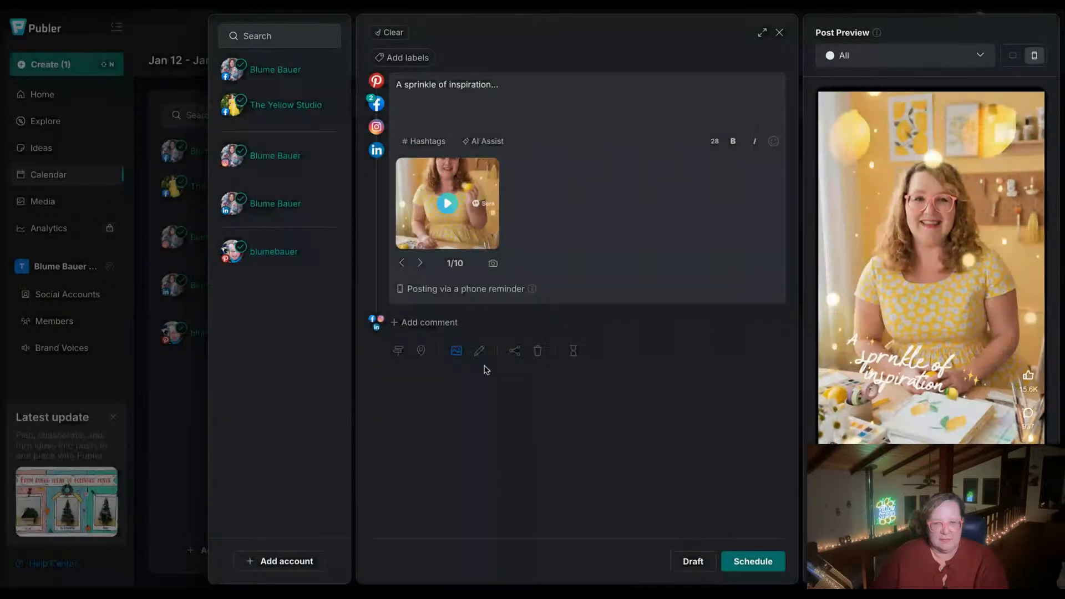
click(398, 350)
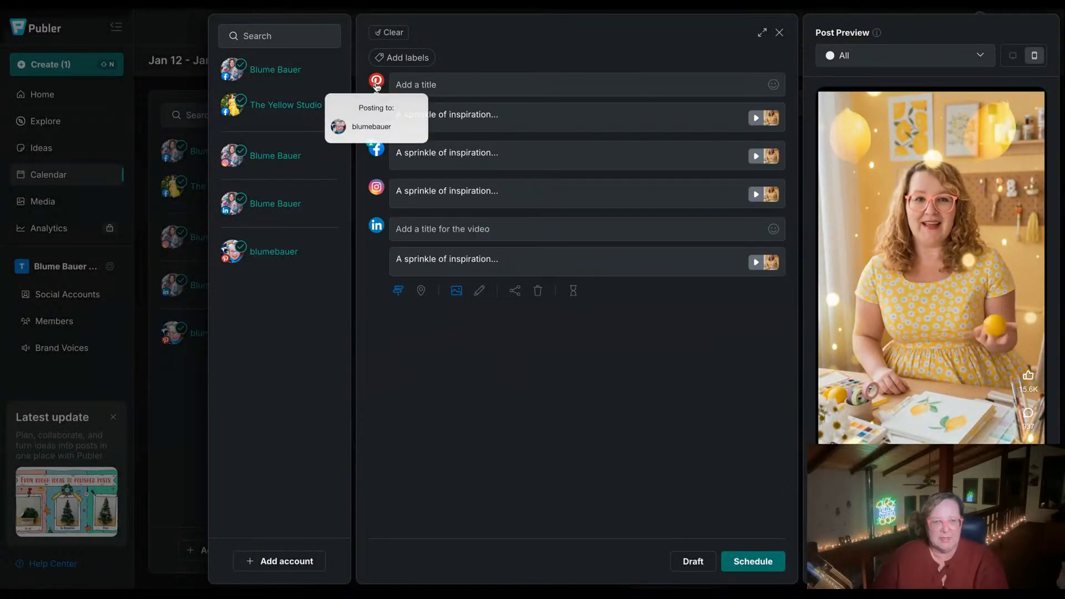
click(395, 121)
click(545, 383)
text(https://www.youryellowstudio.com/subscribe)
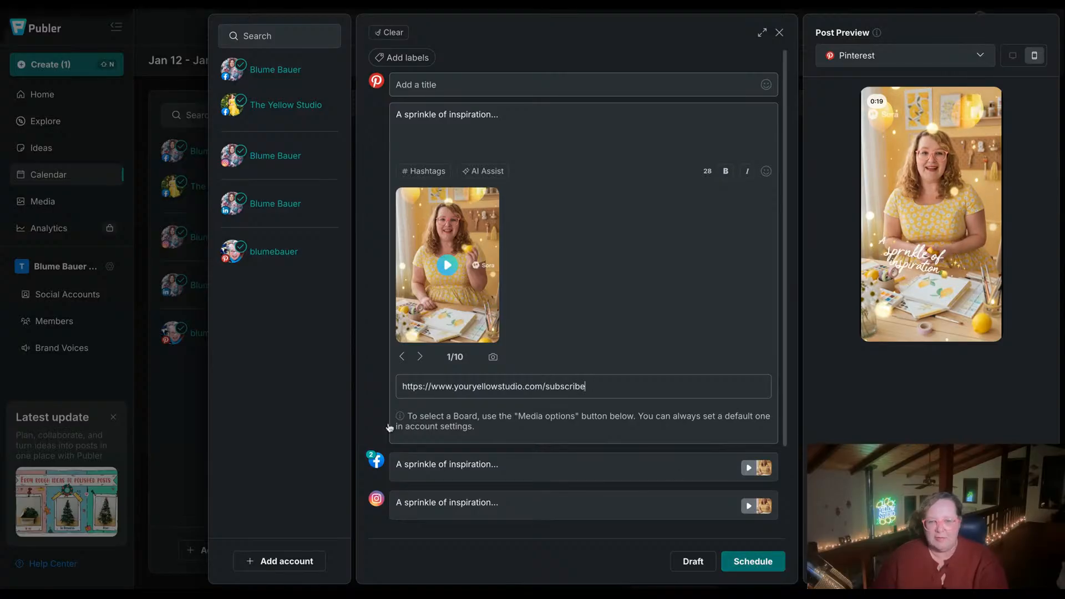
scroll(554, 415, down, 3)
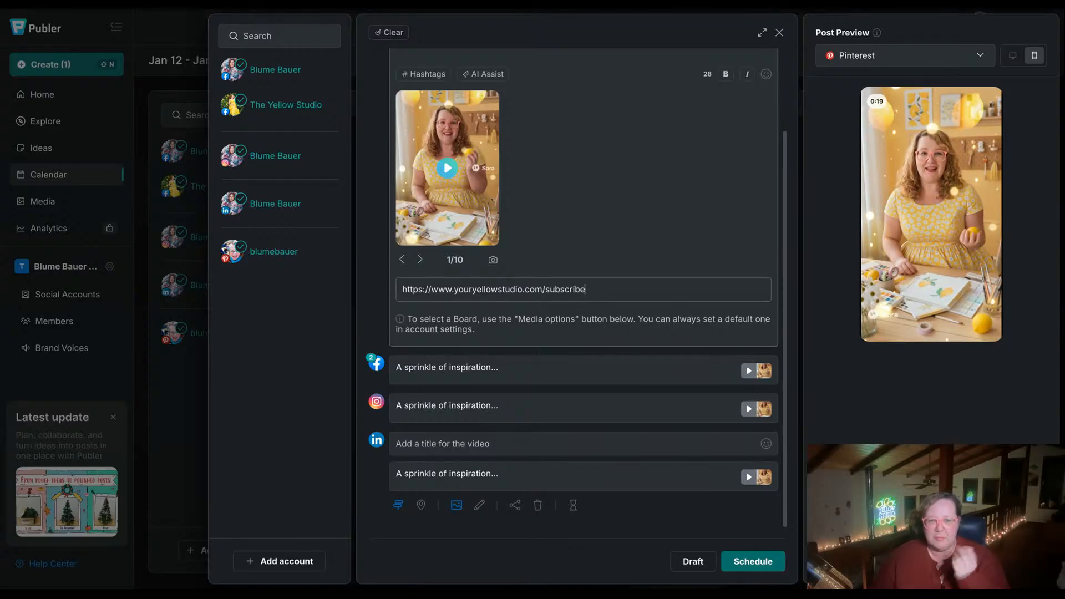
click(753, 562)
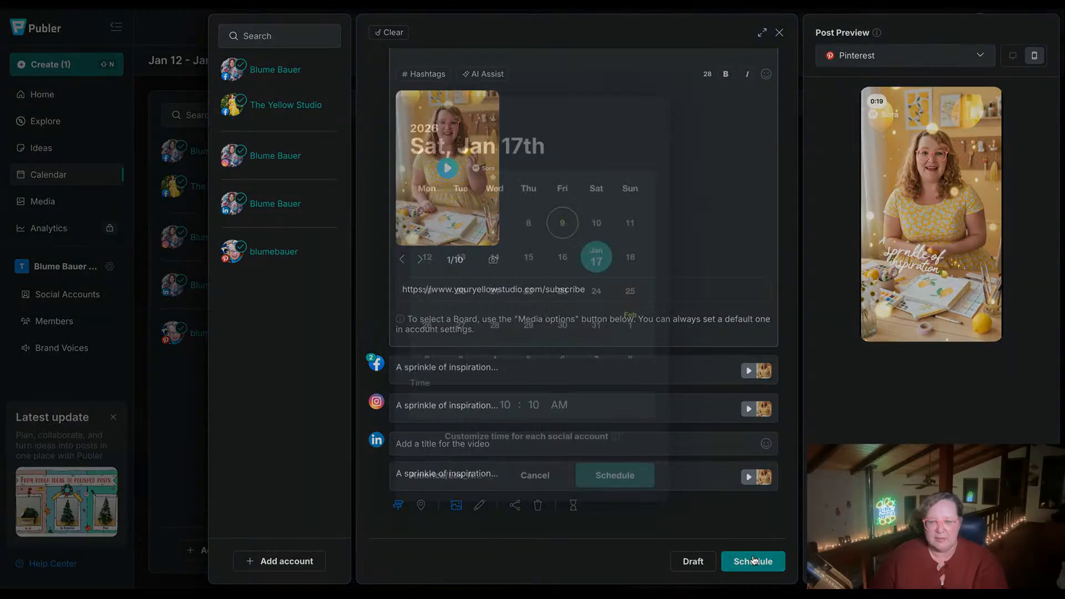
click(627, 478)
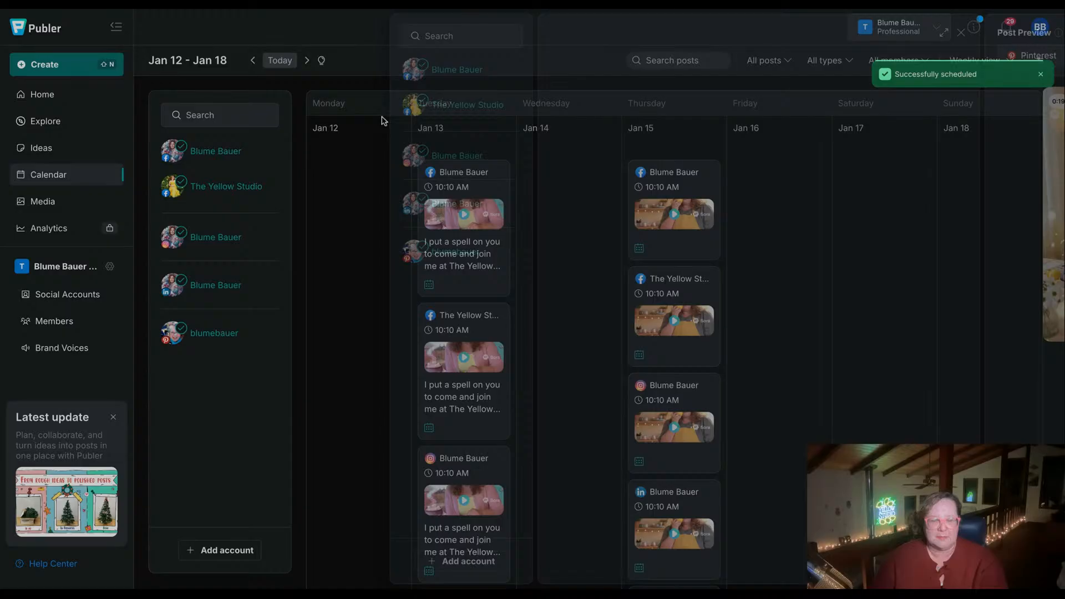
- Create a post on Monday, January 19 with a video attached and the caption "Get "fresh" with The Yellow Studio."
click(308, 61)
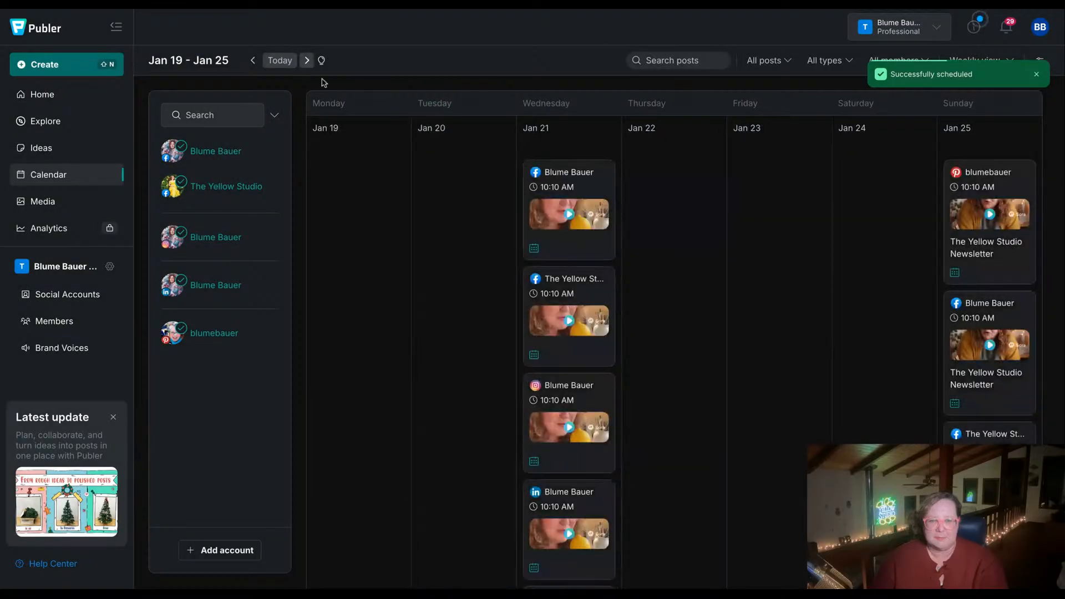
click(254, 61)
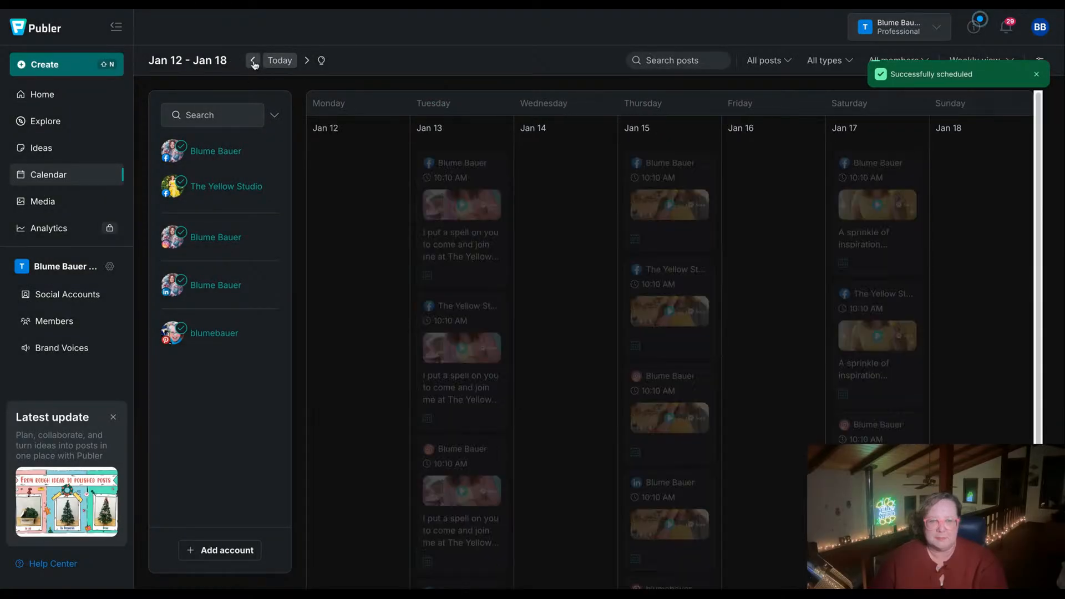
click(308, 60)
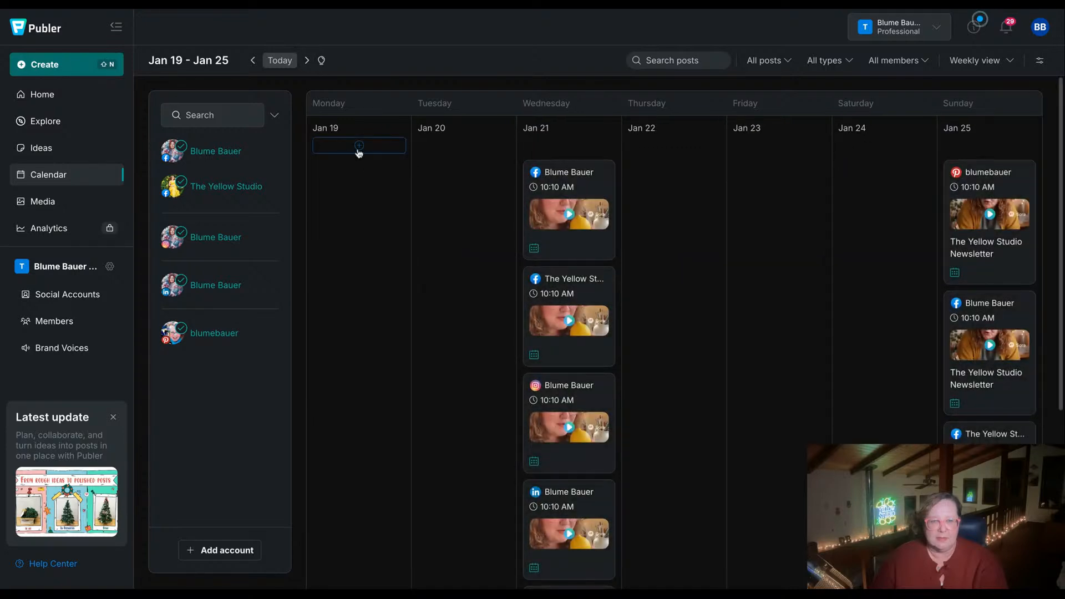
click(358, 147)
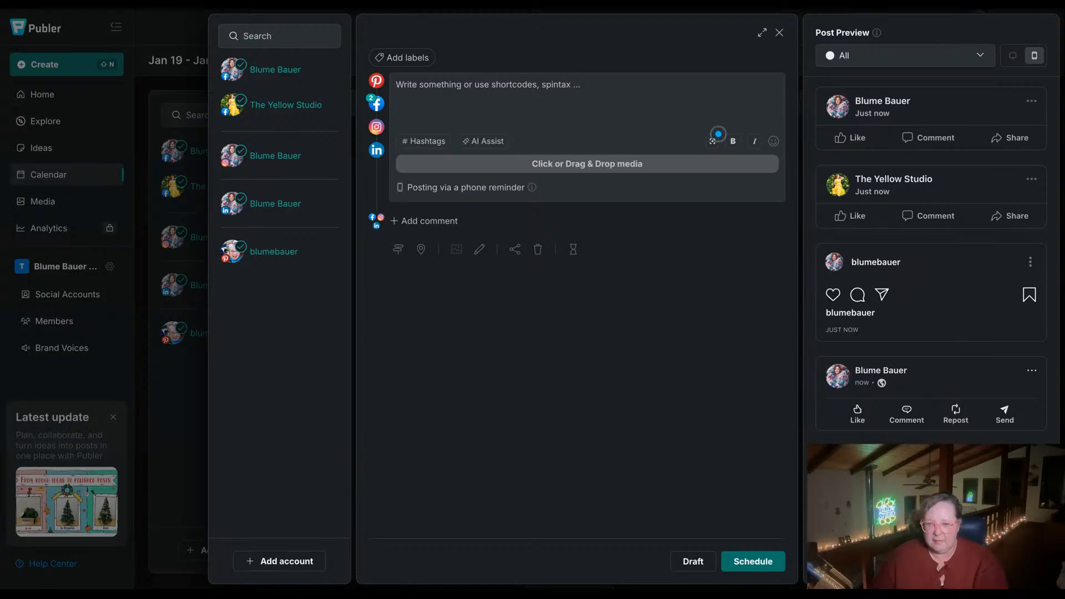
drag(597, 1, 597, 105)
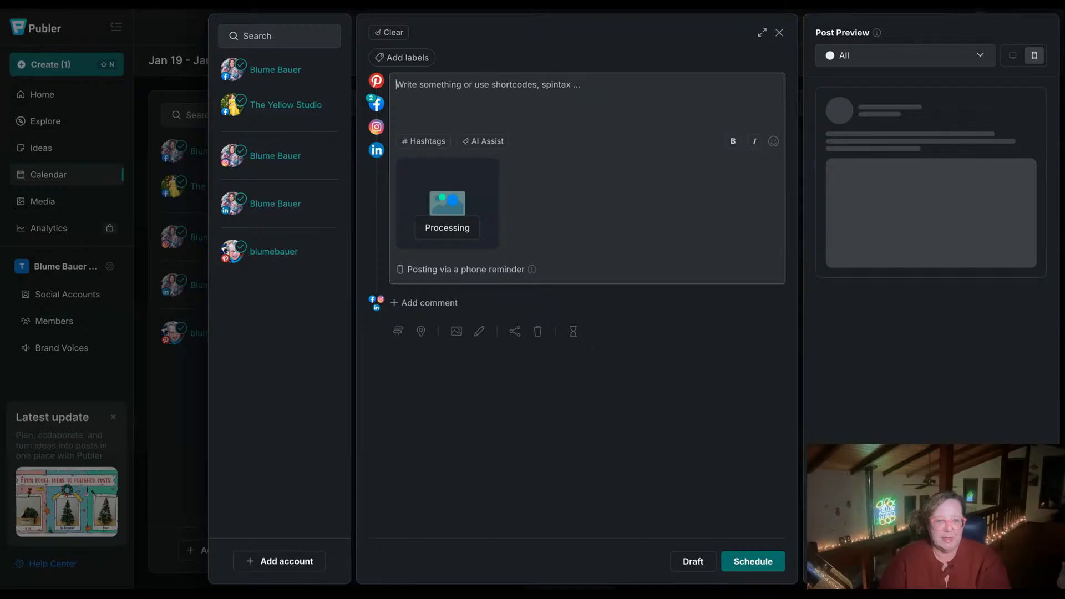
text(Get )
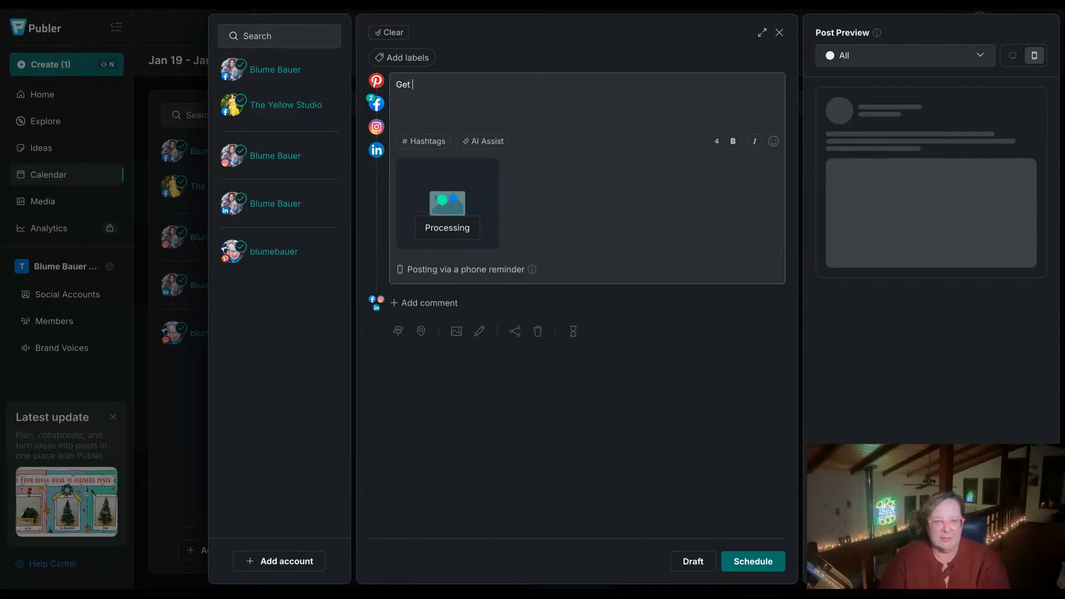
text(Fr)
key(BackSpace)
key(BackSpace)
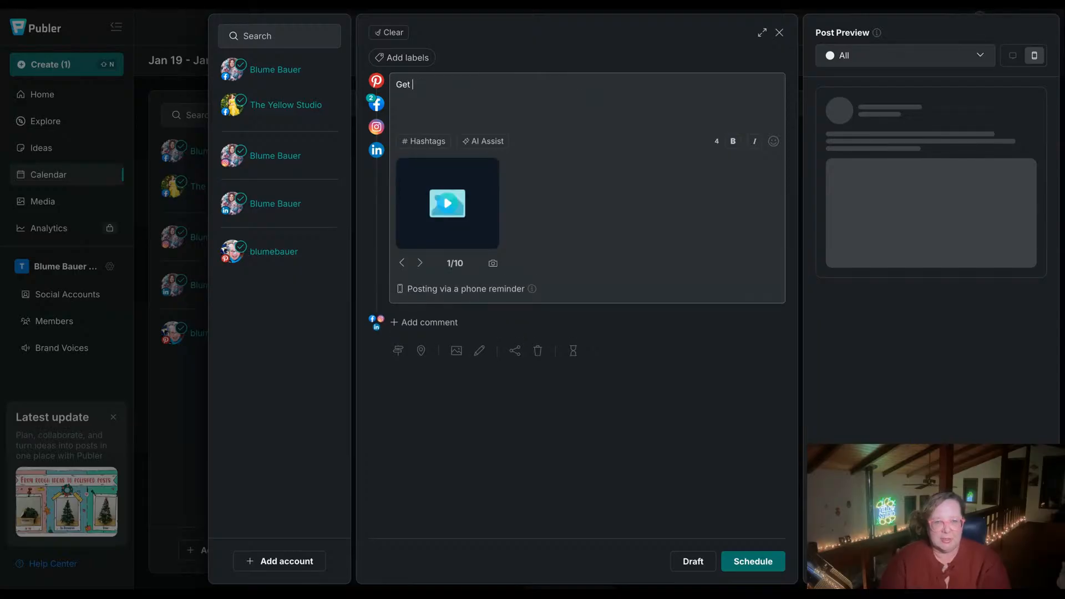
text("fresh)
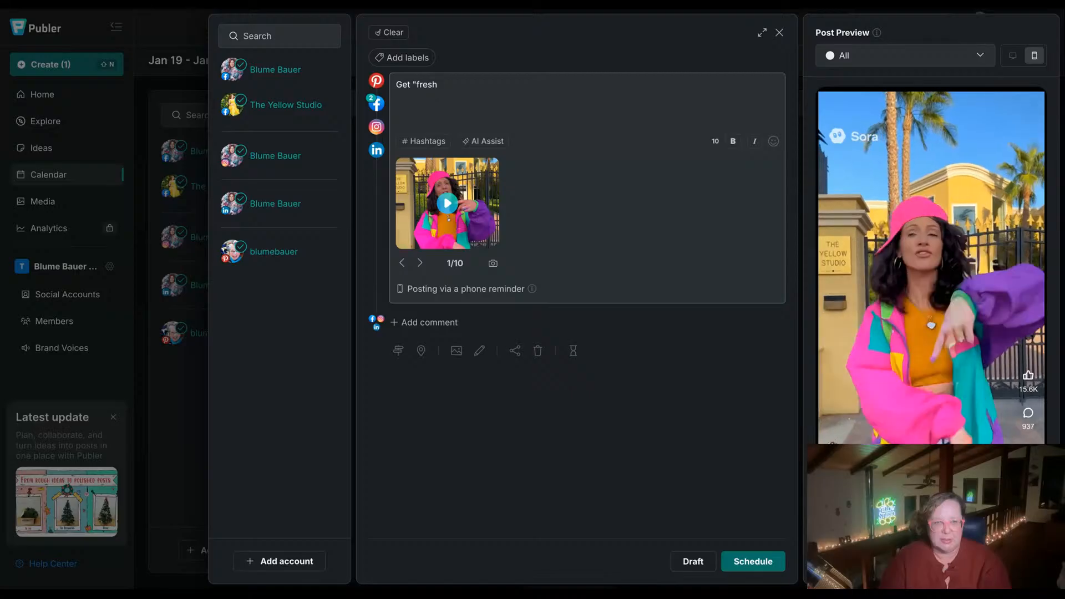
text(" with T)
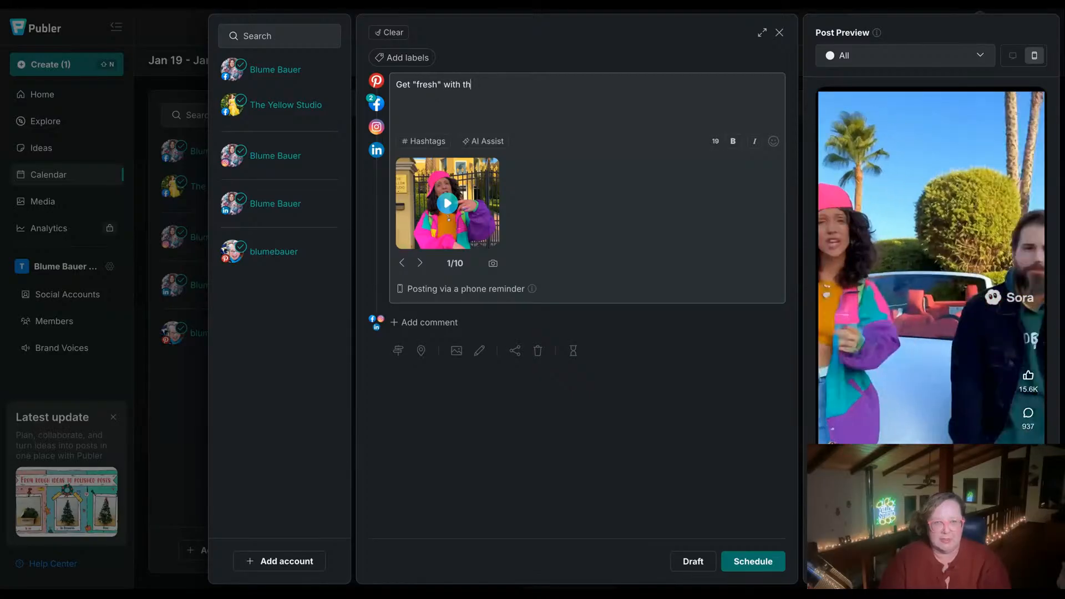
text(he Yellow Studio.)
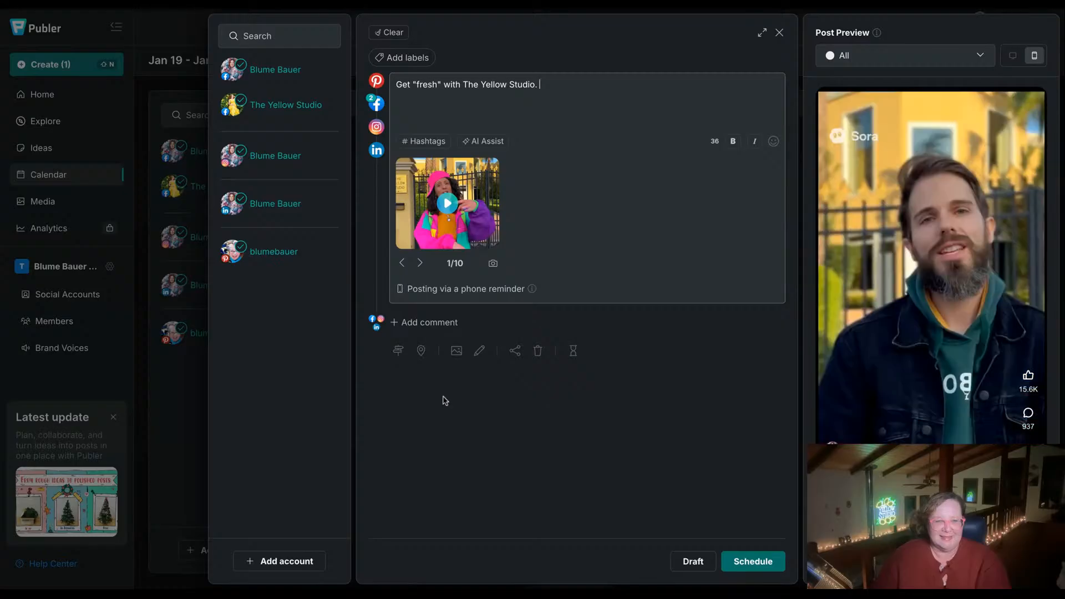
- Set the "fresh" post's Pinterest board to "The Yellow Studio | Grow your art bu..." by searching "yellow s", and save the media options
click(457, 354)
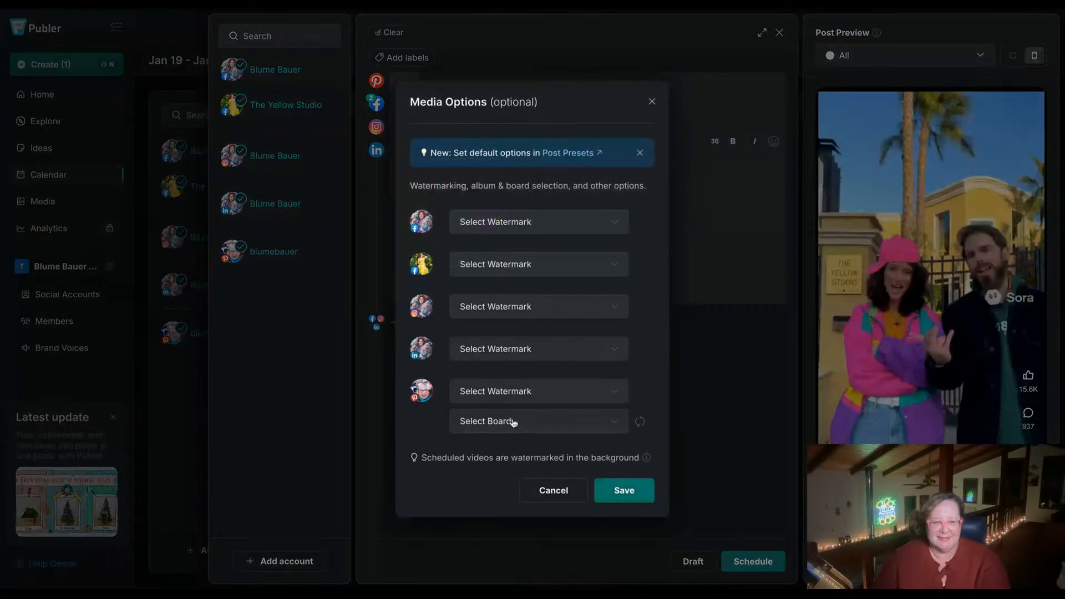
click(514, 421)
click(523, 450)
text(yellow s)
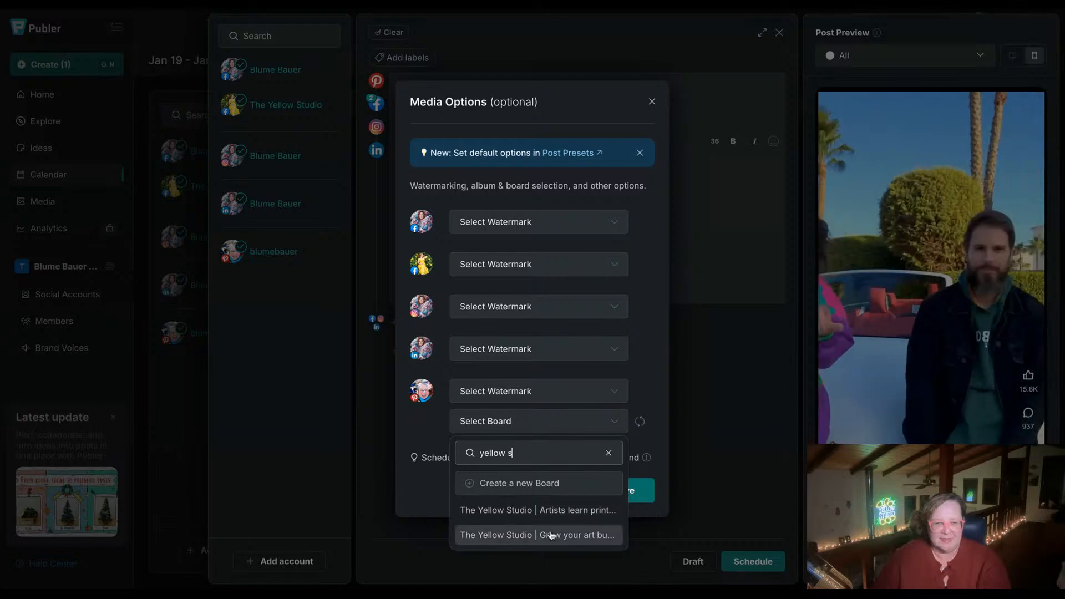
click(499, 535)
click(638, 492)
click(398, 352)
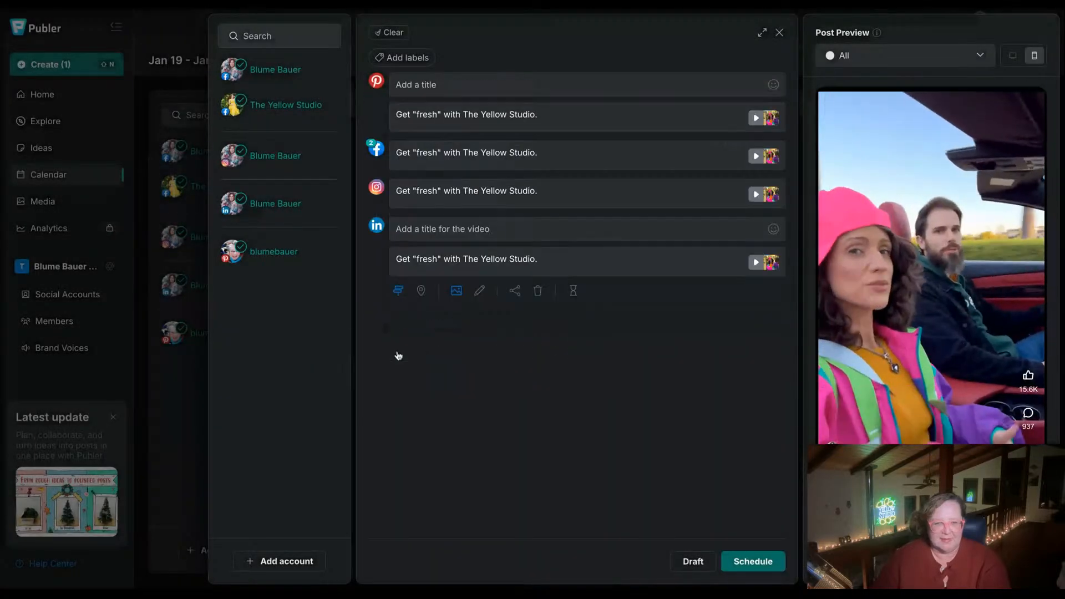
click(434, 86)
click(528, 386)
key(ctrl+v)
click(761, 569)
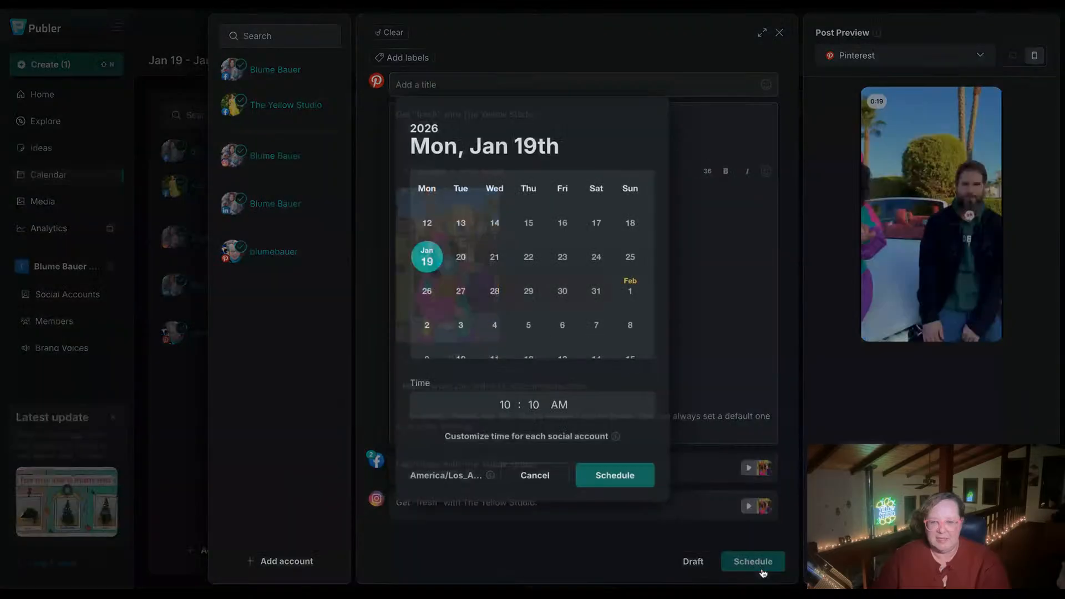
click(628, 483)
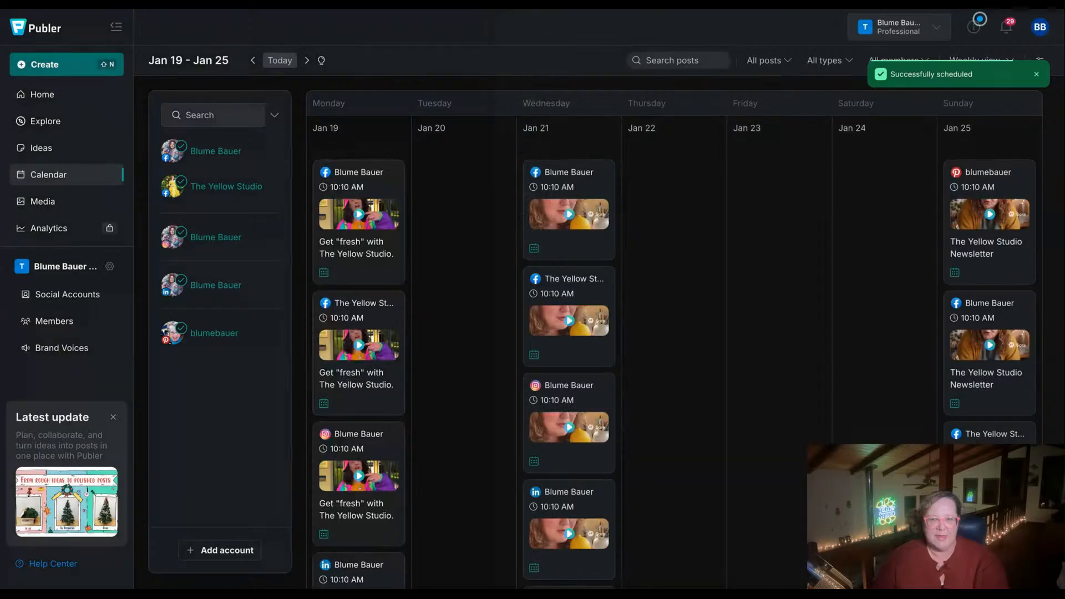
- Create a post on Friday, January 23 with a video attached and the caption "Even Marilyn loves The Yellow Studio"
click(778, 146)
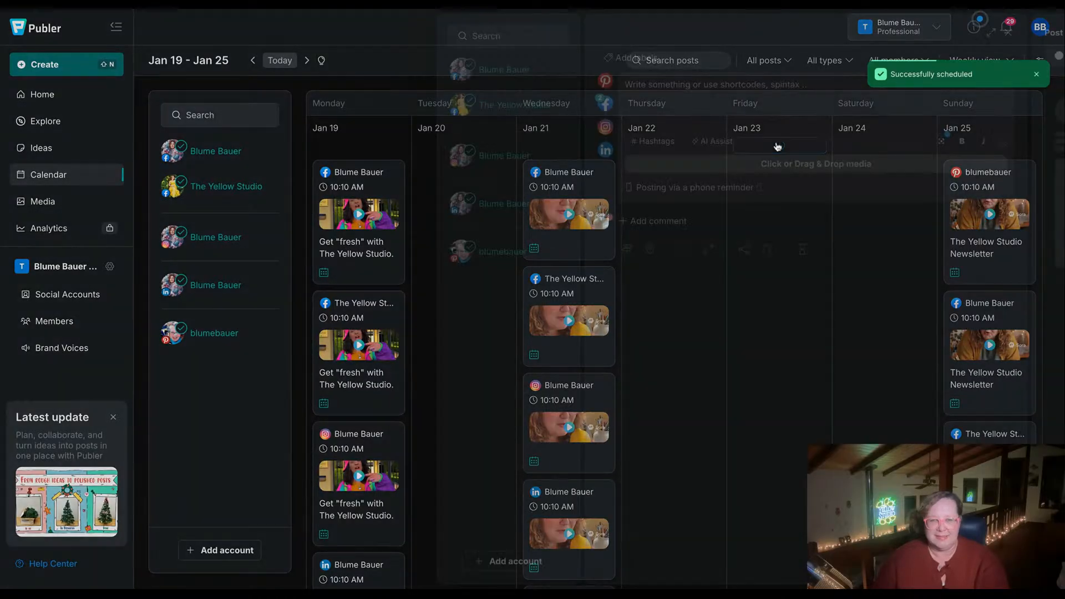
drag(718, 134, 710, 136)
click(566, 83)
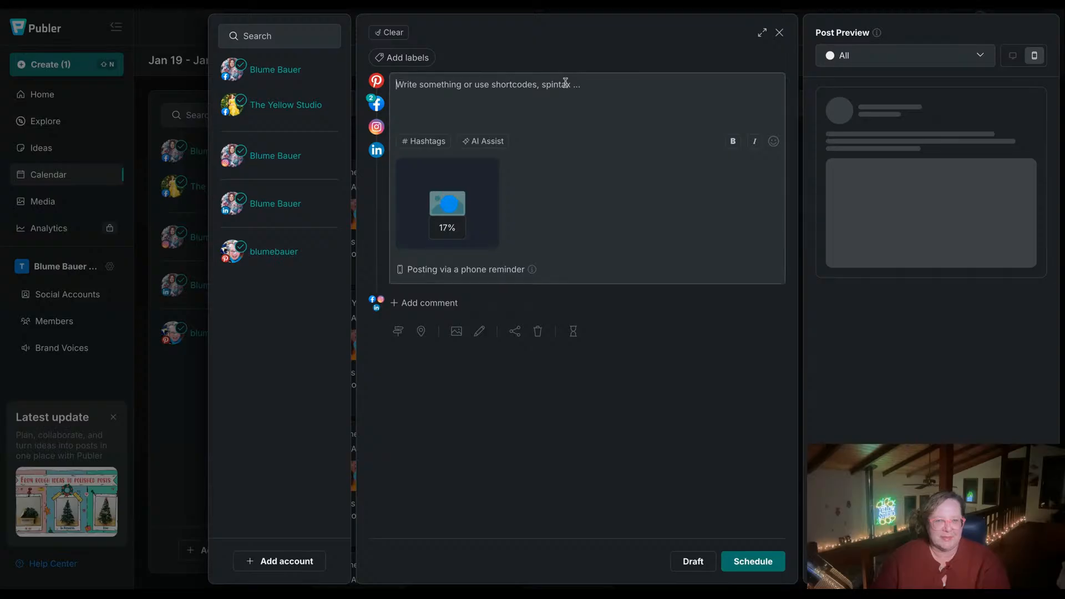
text(Even Mari)
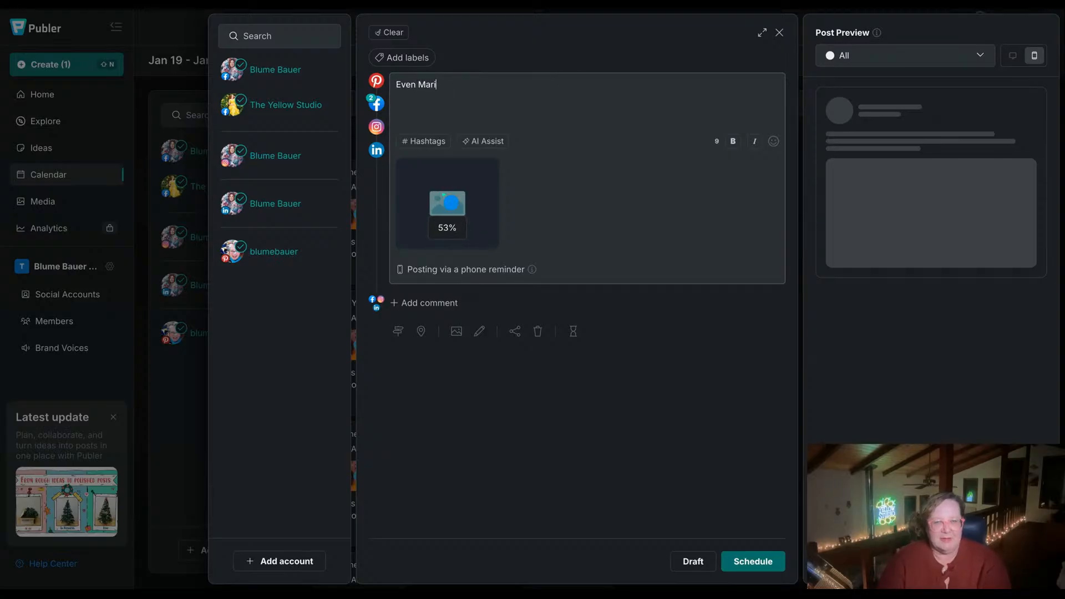
text(lyn loves T/he)
key(BackSpace)
key(BackSpace)
key(BackSpace)
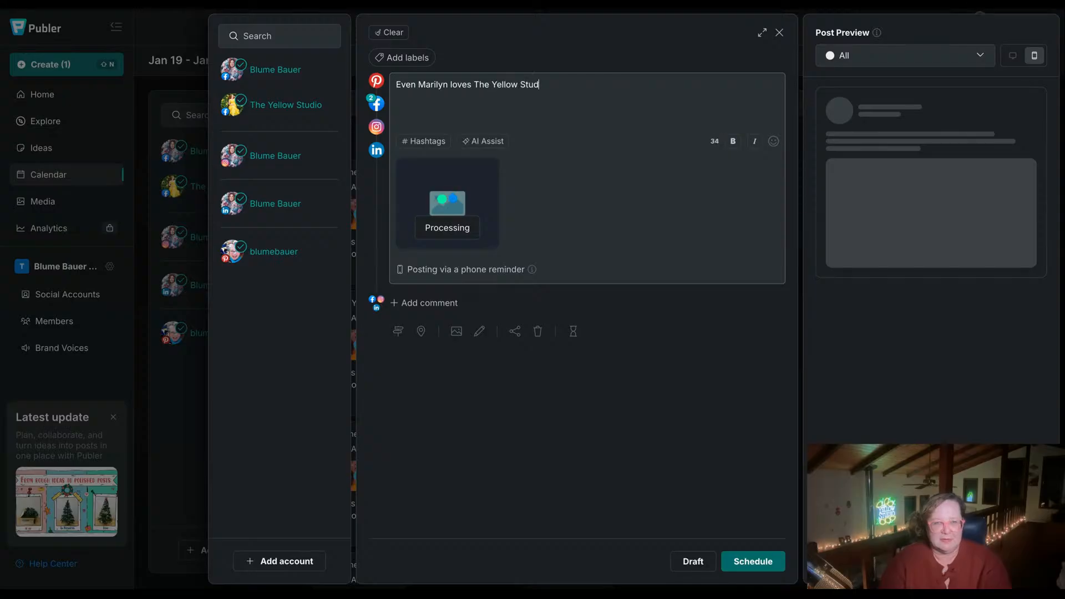
text(io)
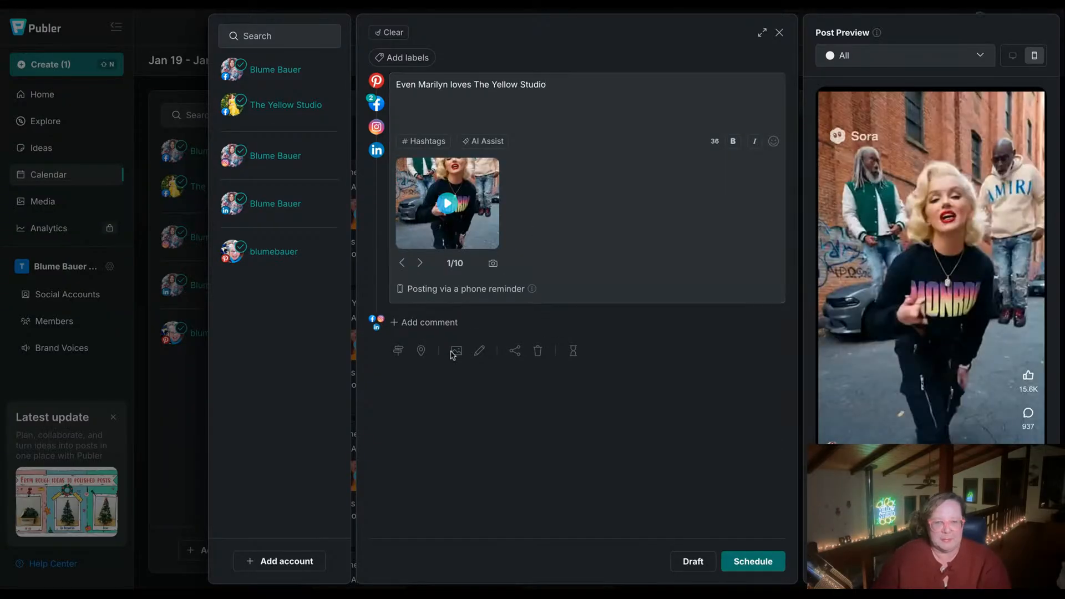
- Set the Marilyn post's Pinterest board to "The Yellow Studio | Grow your art busi..." by searching "yellow s", and save the media options
click(456, 352)
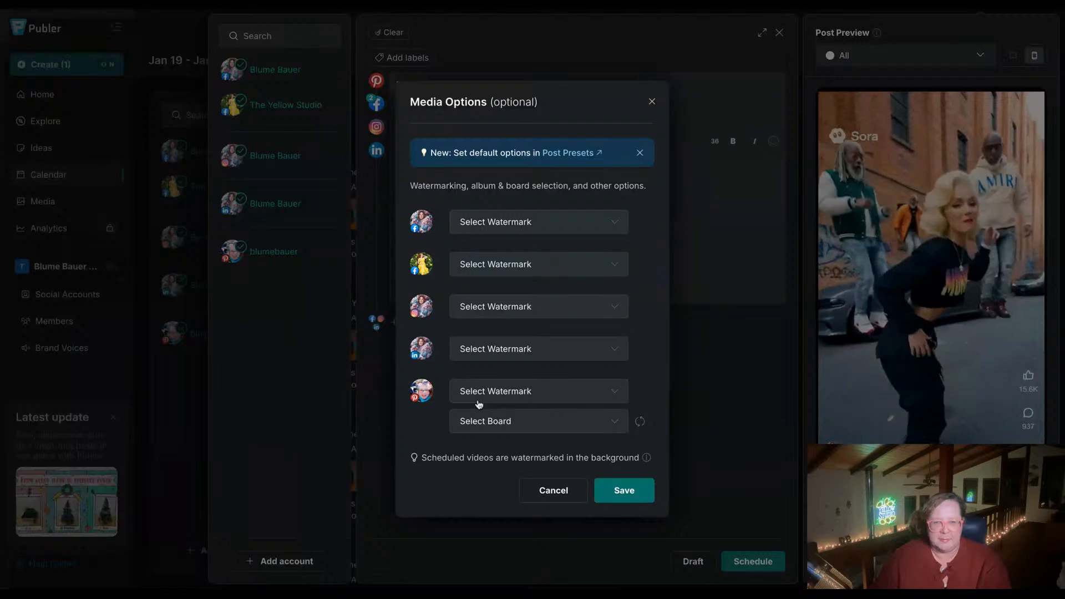
click(511, 420)
text(yellow s)
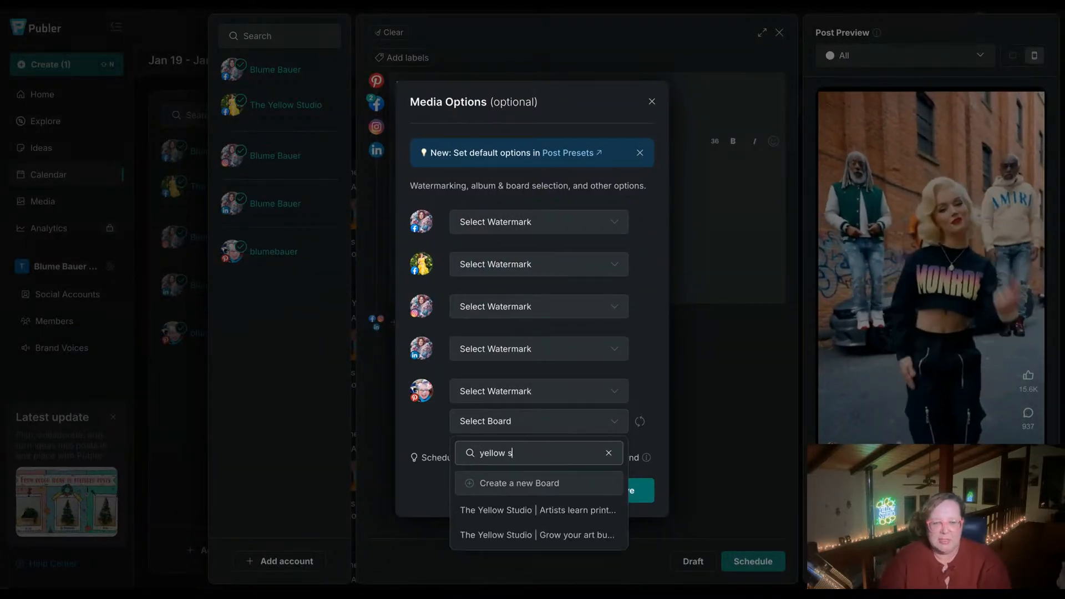
click(537, 535)
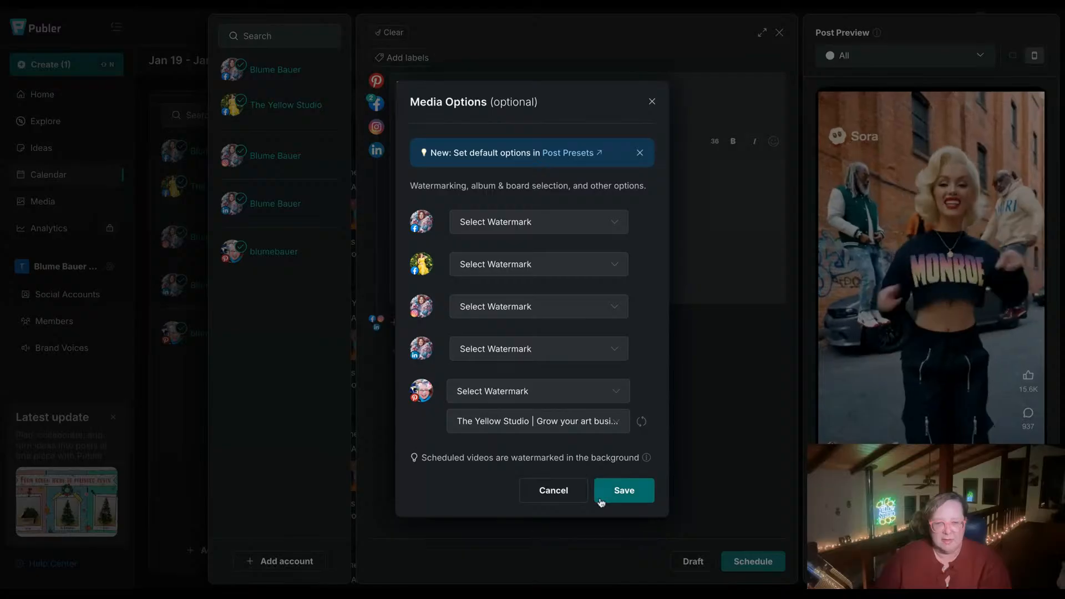
click(601, 497)
click(402, 351)
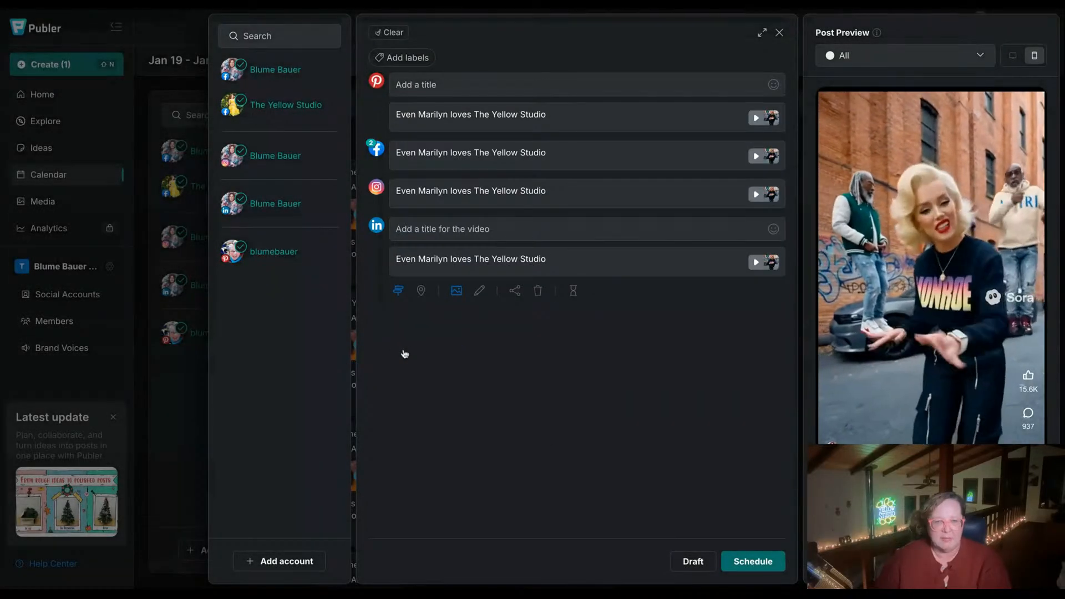
click(416, 117)
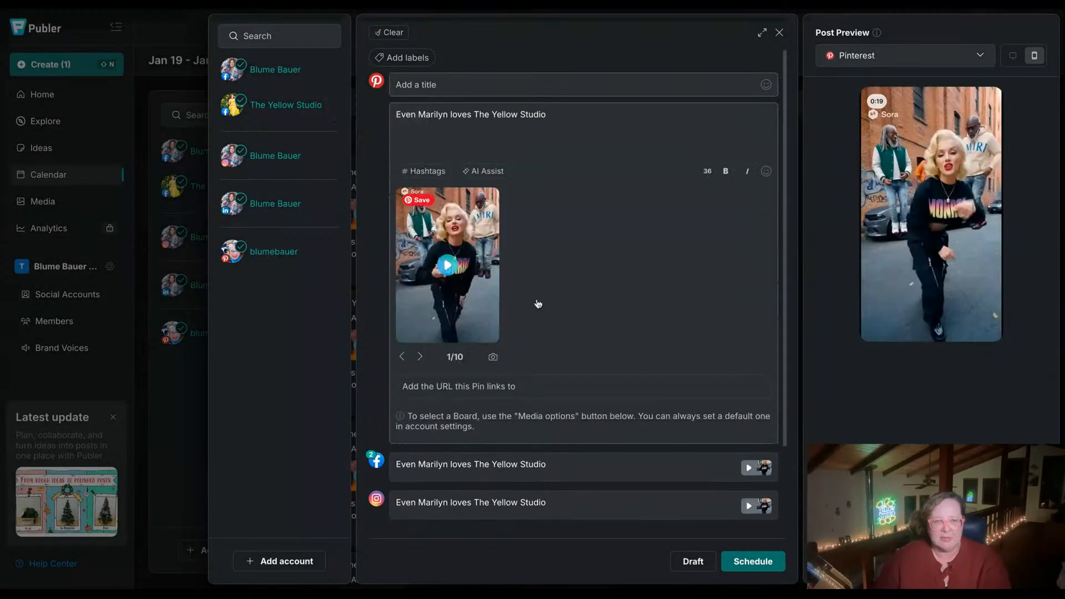
click(549, 386)
text(https://www.youryellowstudio.com/collections/tee)
click(742, 563)
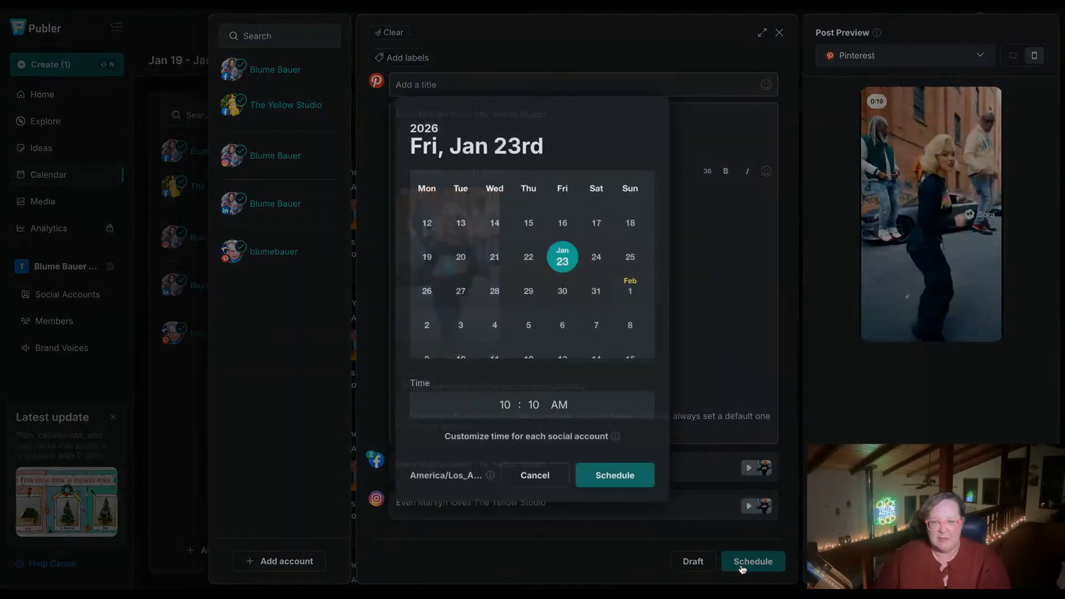
click(620, 476)
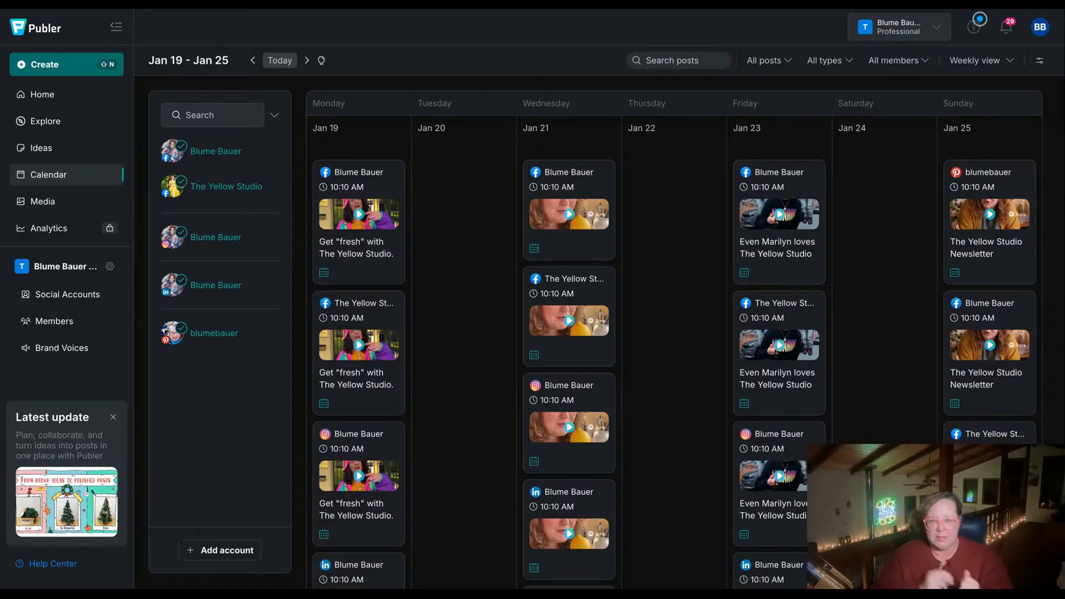
- Create a post on Tuesday, January 27 with a video attached and the caption "Love a good cuppa in the morning..."
click(307, 61)
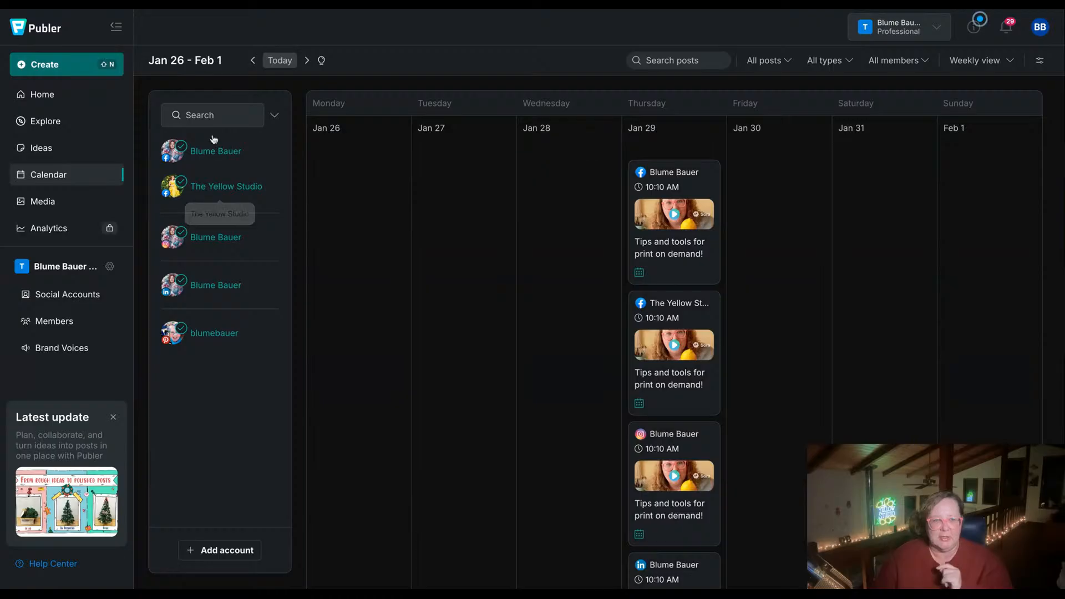
click(253, 61)
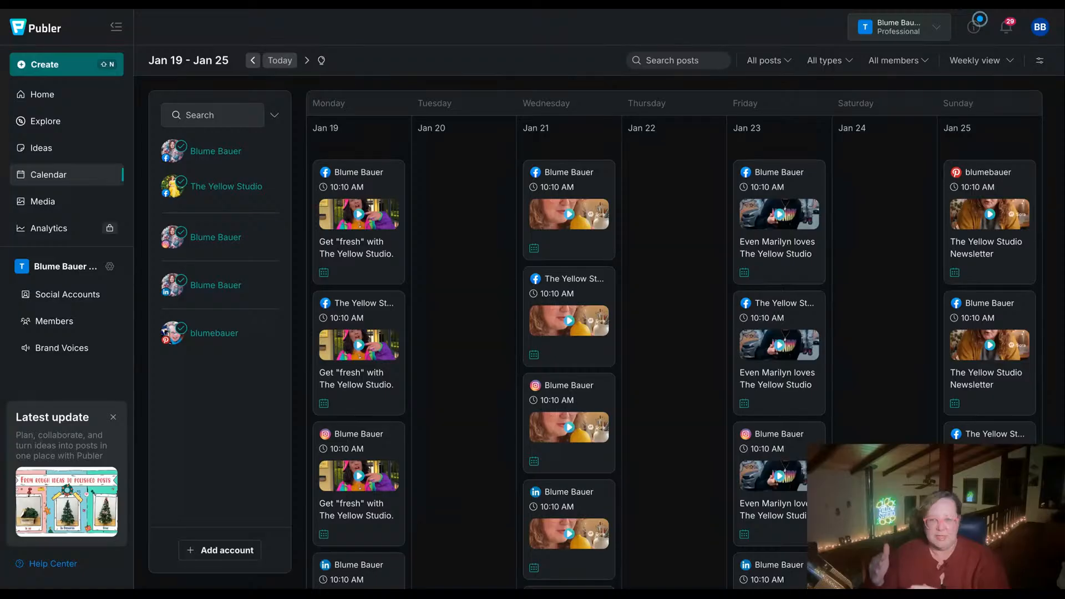
click(309, 61)
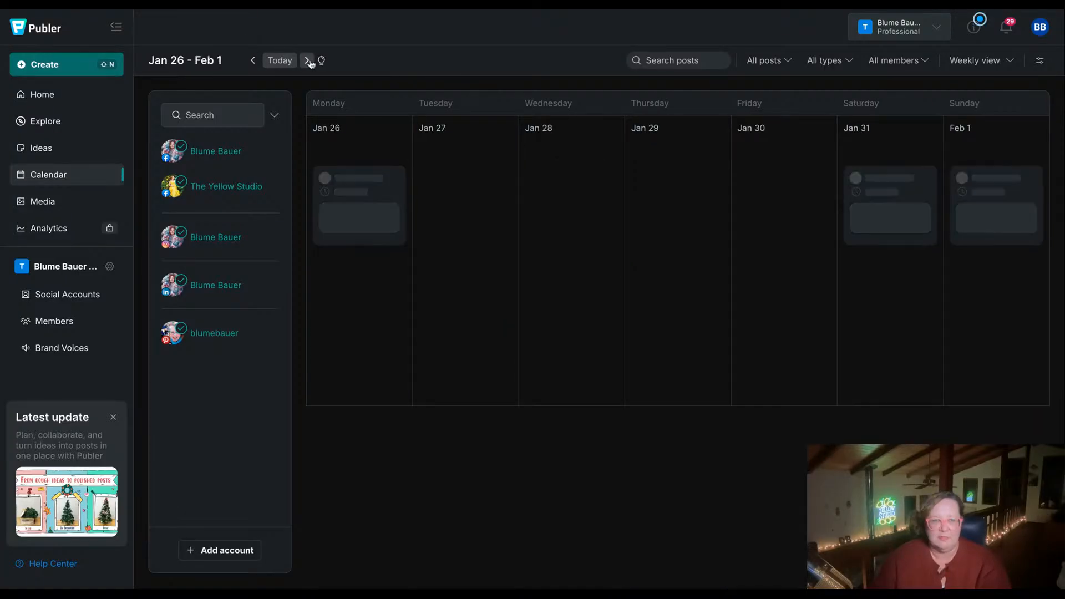
click(463, 147)
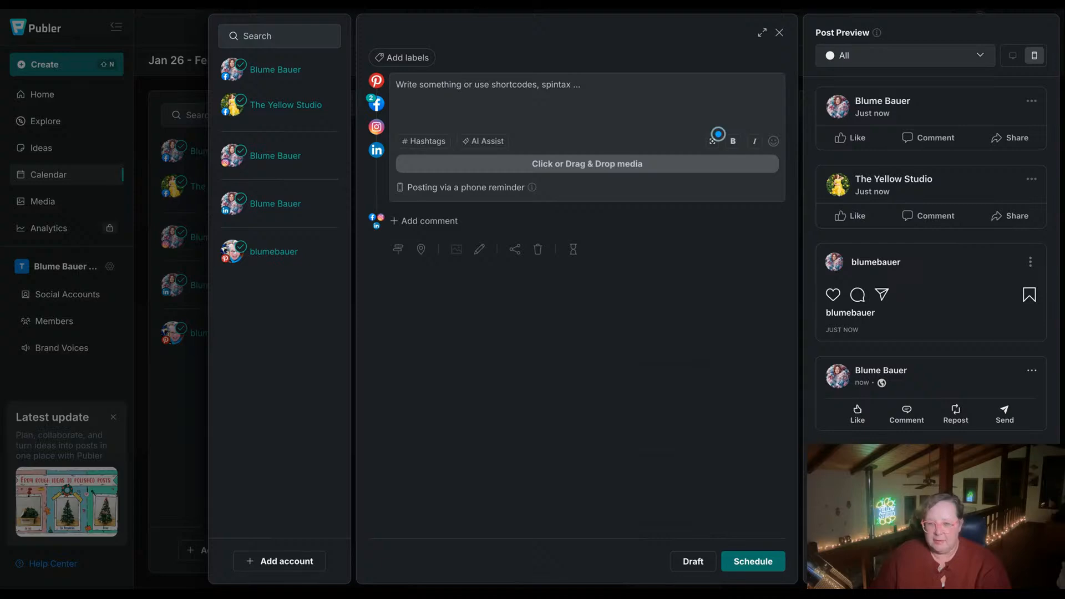
drag(718, 134, 716, 135)
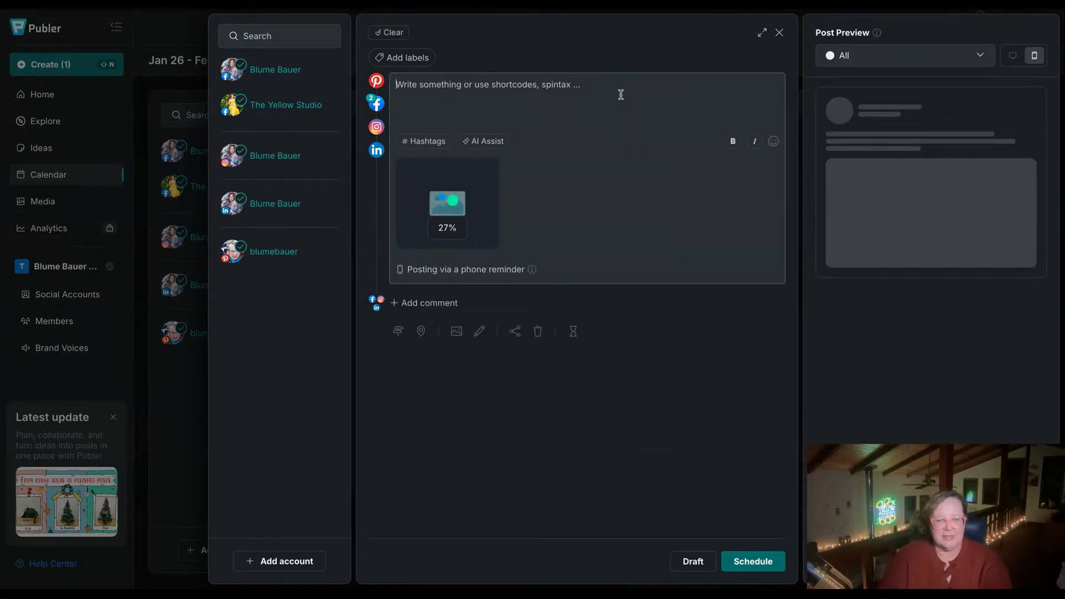
text(Love a)
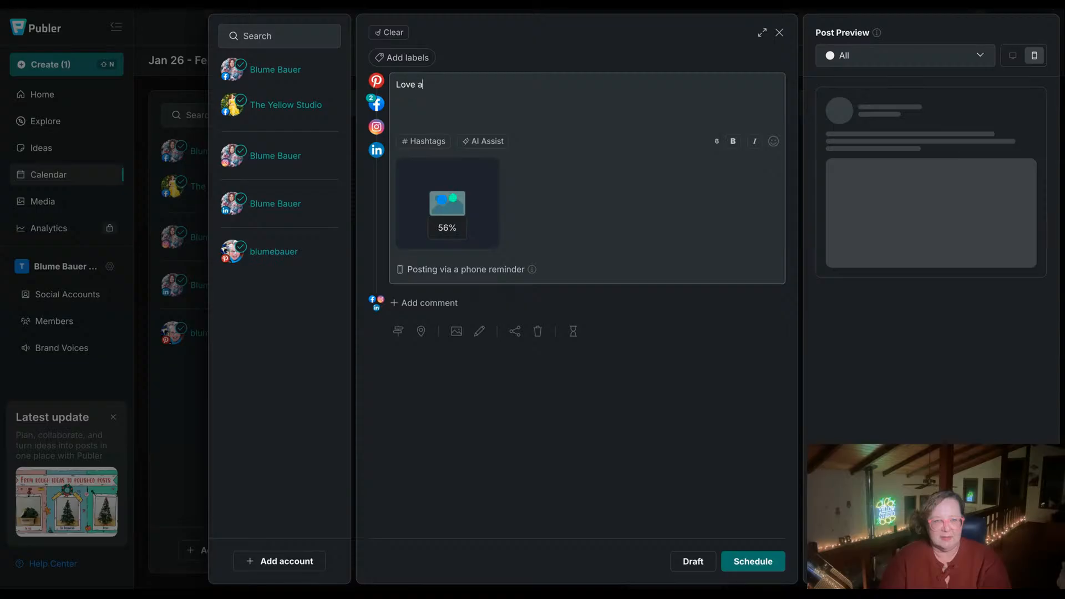
text( good cuppa in the m)
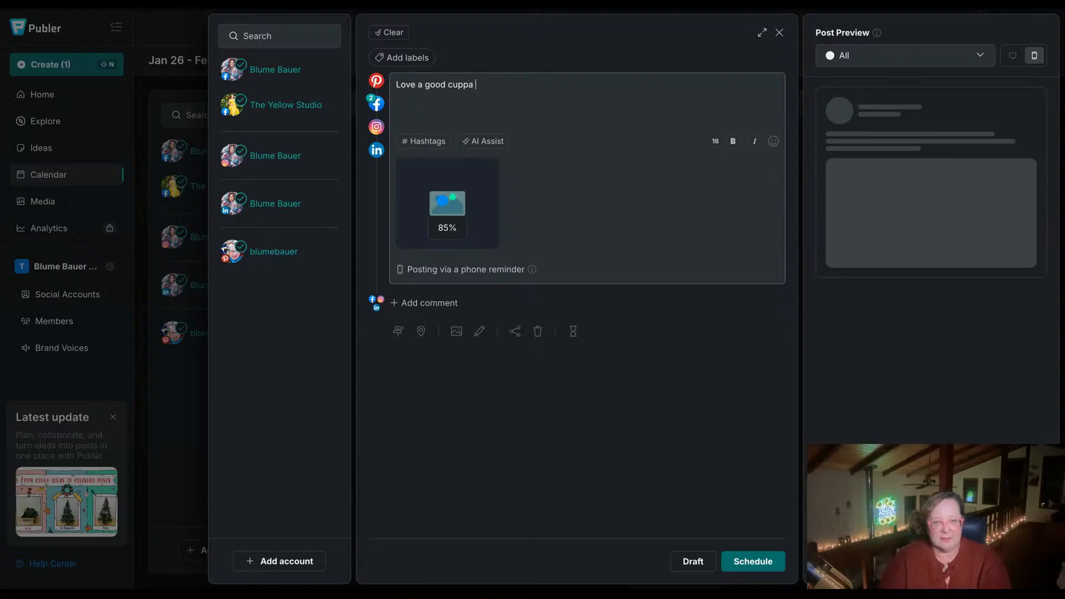
text(orning...)
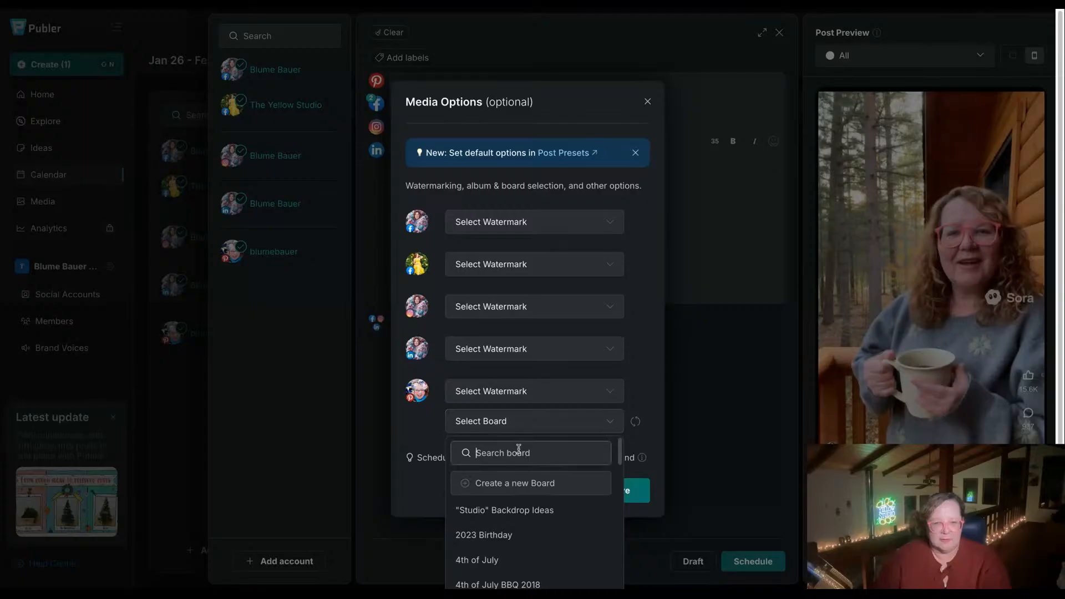
- Set the cuppa post's Pinterest board to "The Yellow Studio | Artists learn print..." by searching "yellow s", and save the media options
text(yellow s)
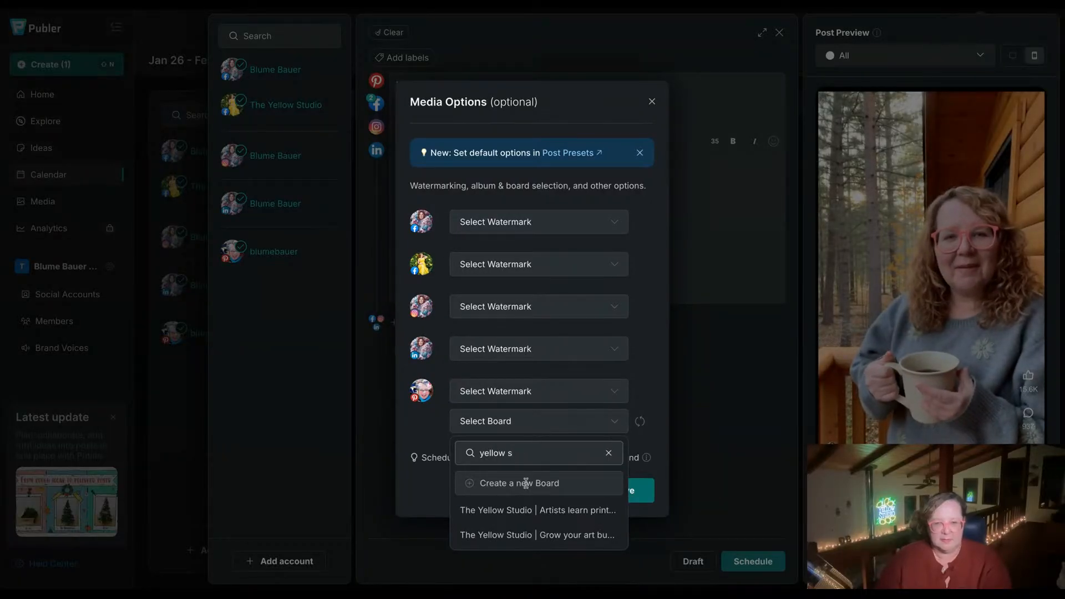
click(521, 511)
click(627, 494)
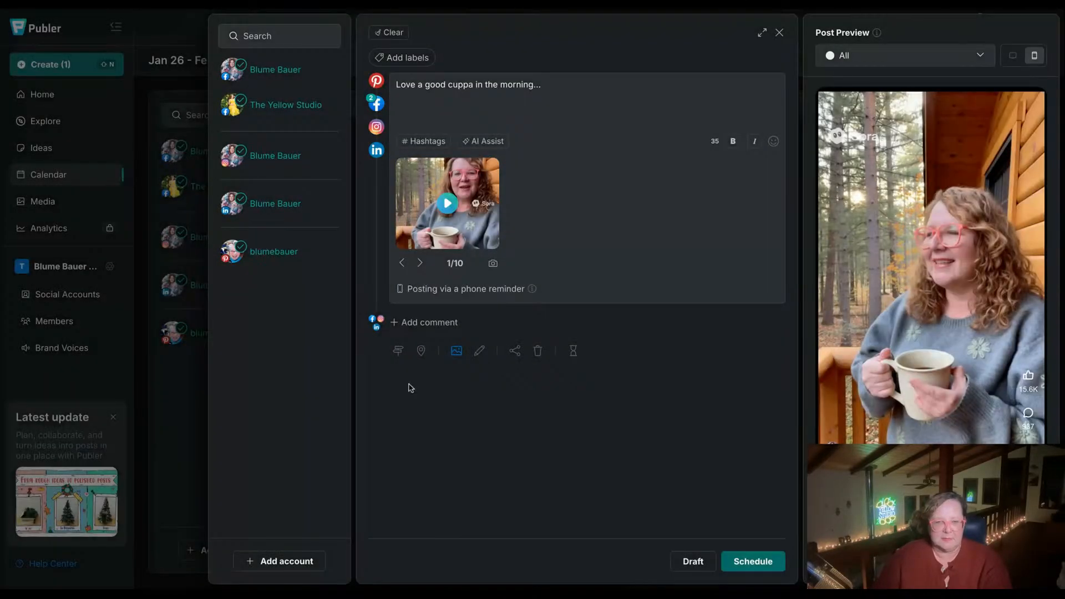
click(397, 355)
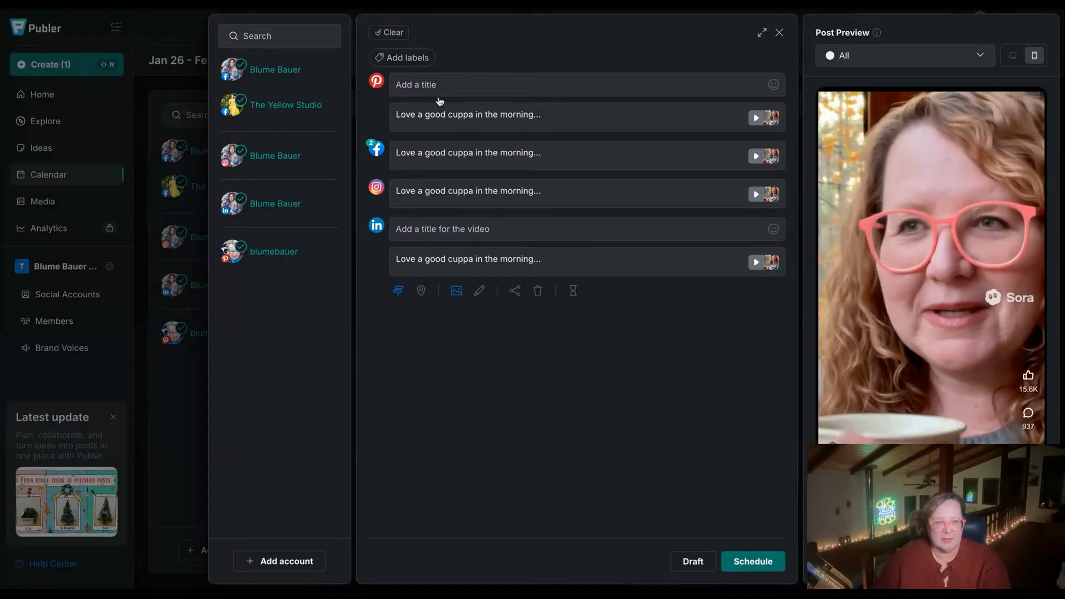
click(440, 115)
click(537, 383)
key(ctrl+v)
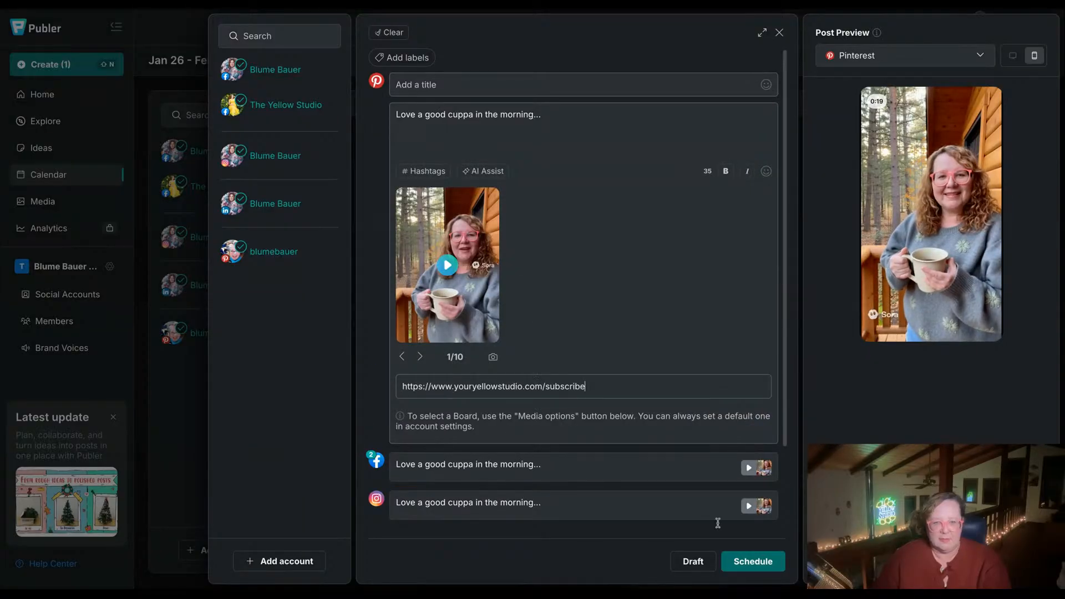
click(746, 562)
click(633, 476)
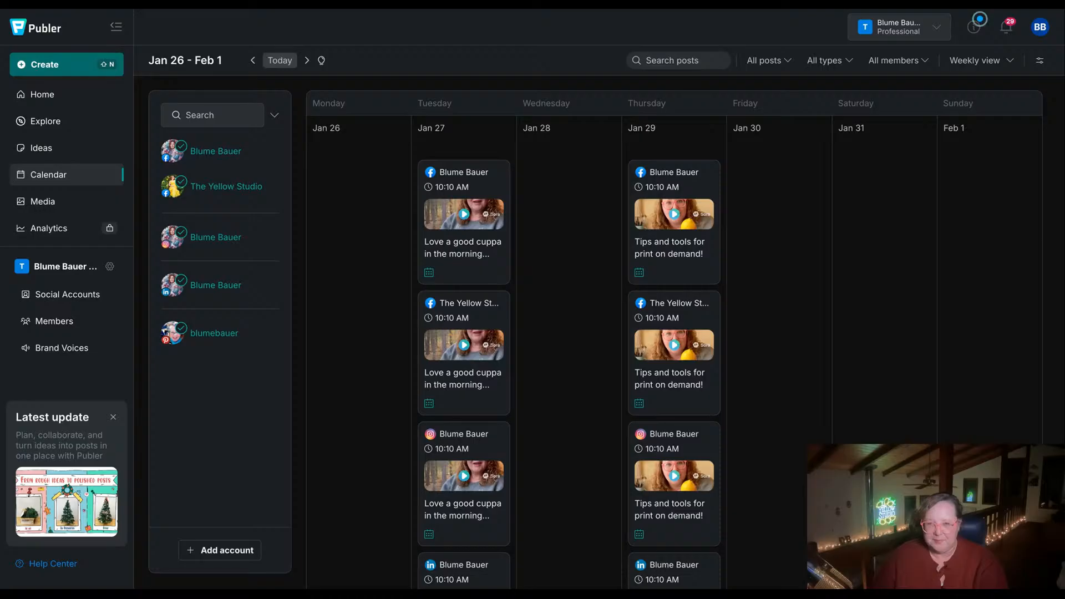
- Create a post on Saturday, January 31 with a video attached and start the caption "How are your New Year's Resolutions coming along? I hope"
click(882, 149)
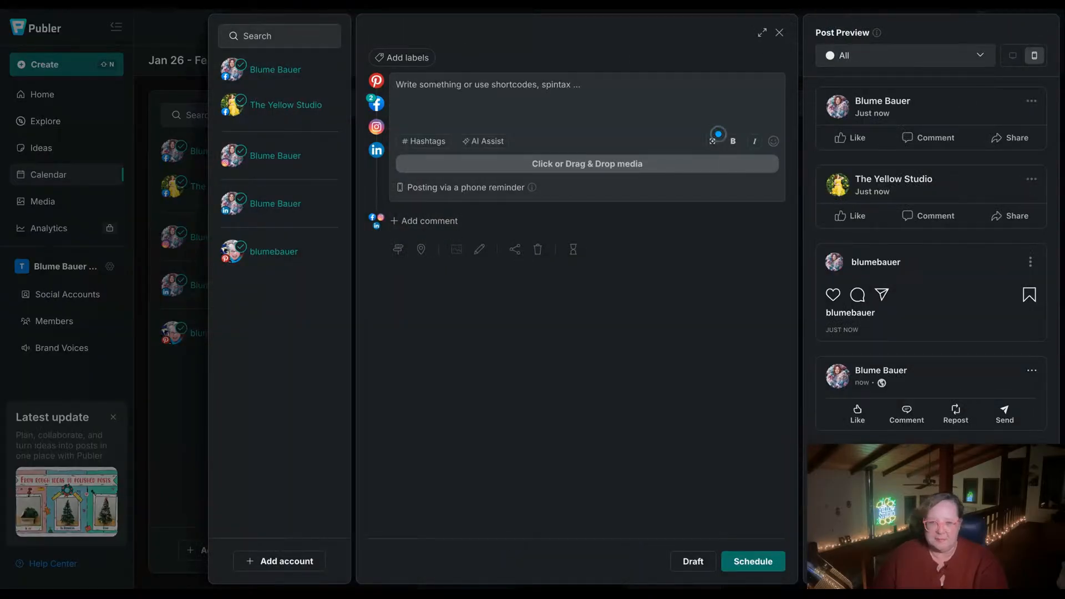
click(601, 89)
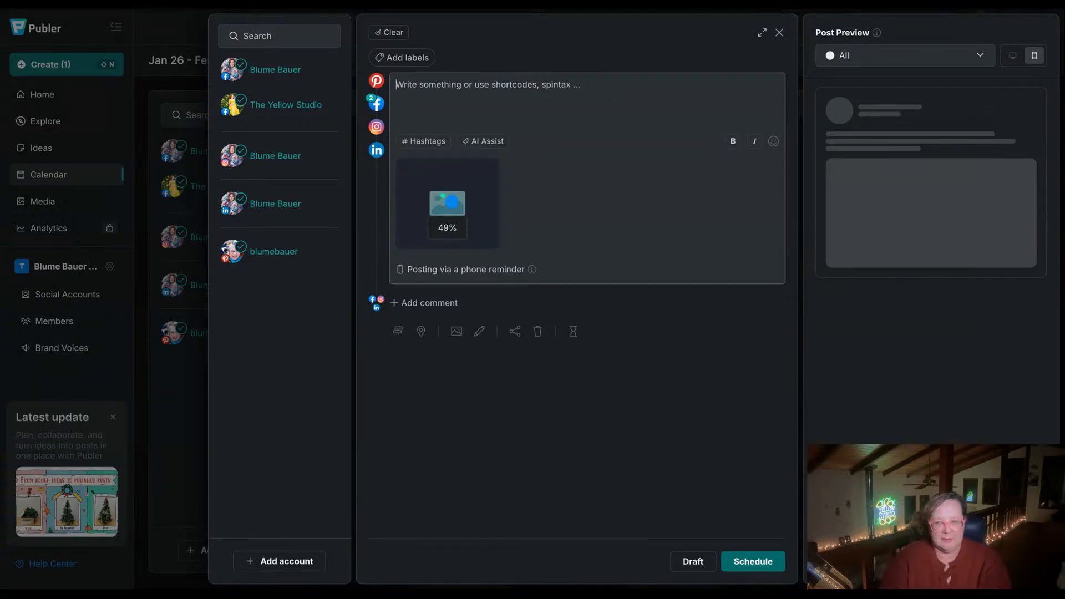
text(How are your )
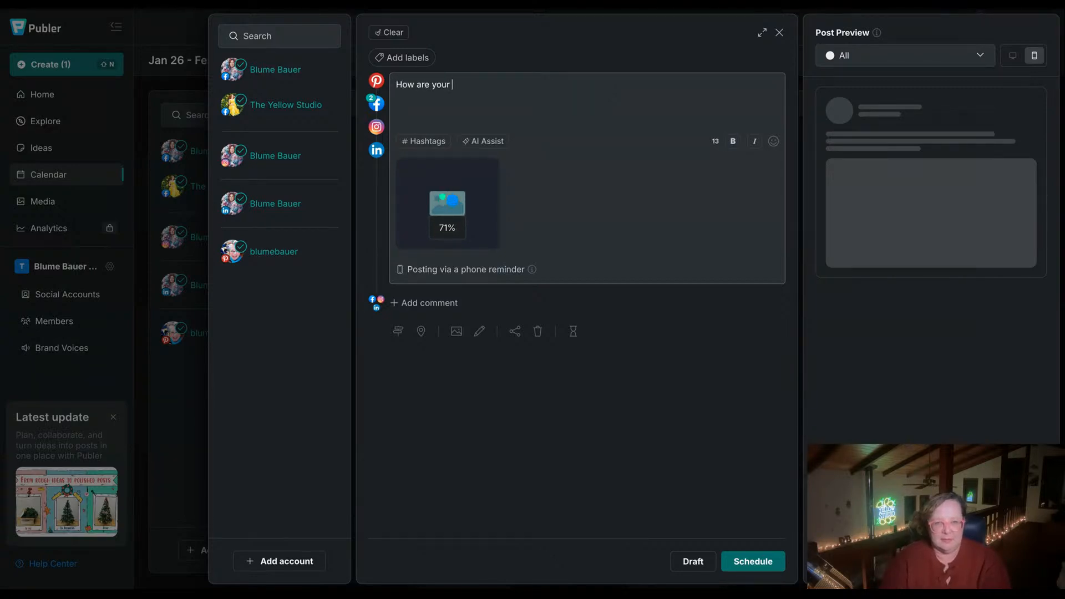
text(New Year's Re)
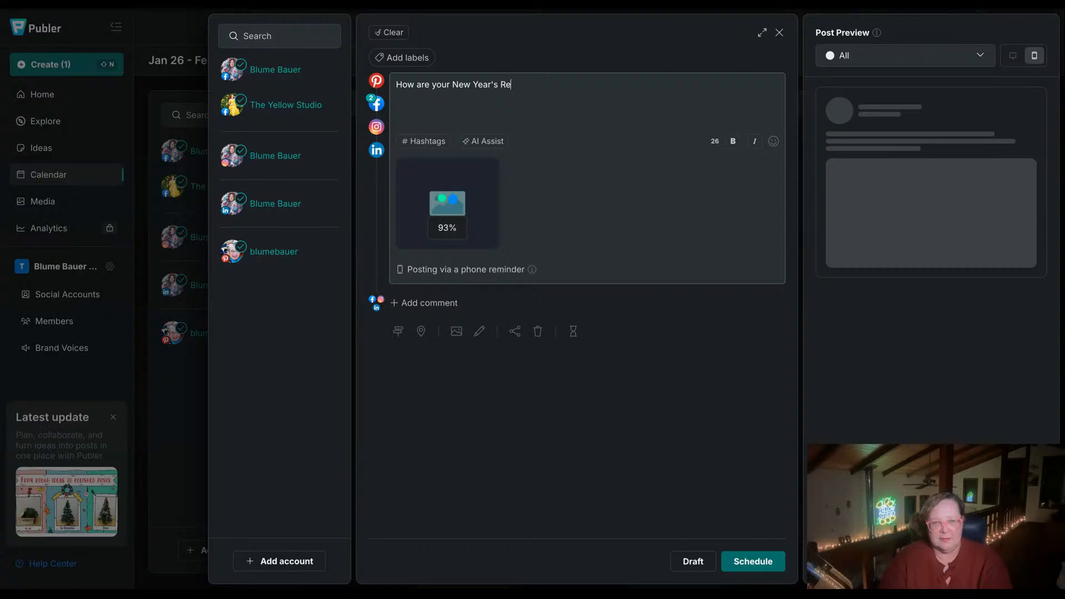
text(solutions comi)
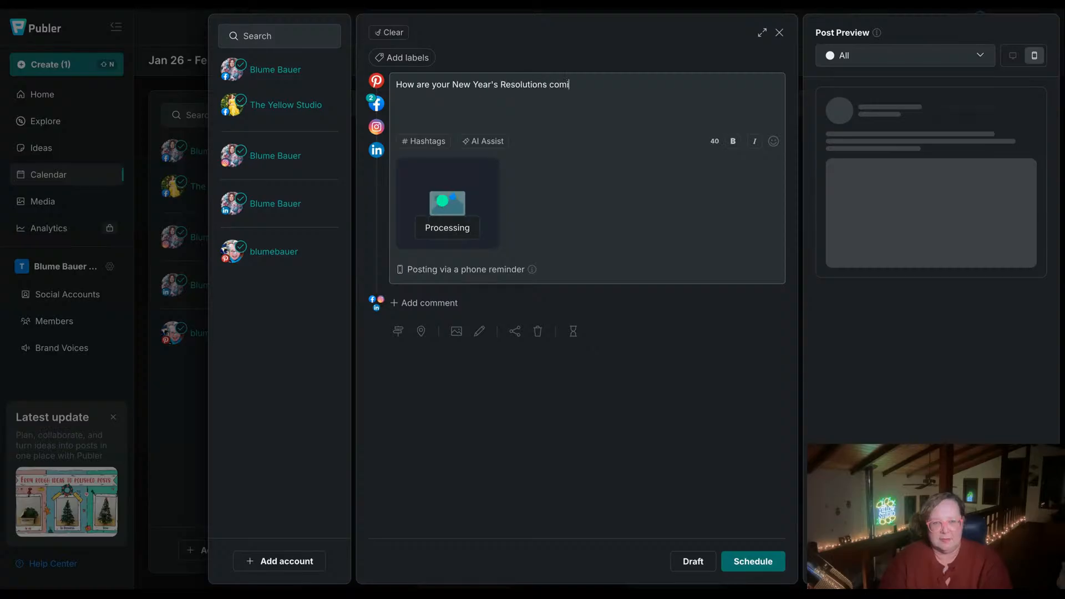
text(ng along? I hope )
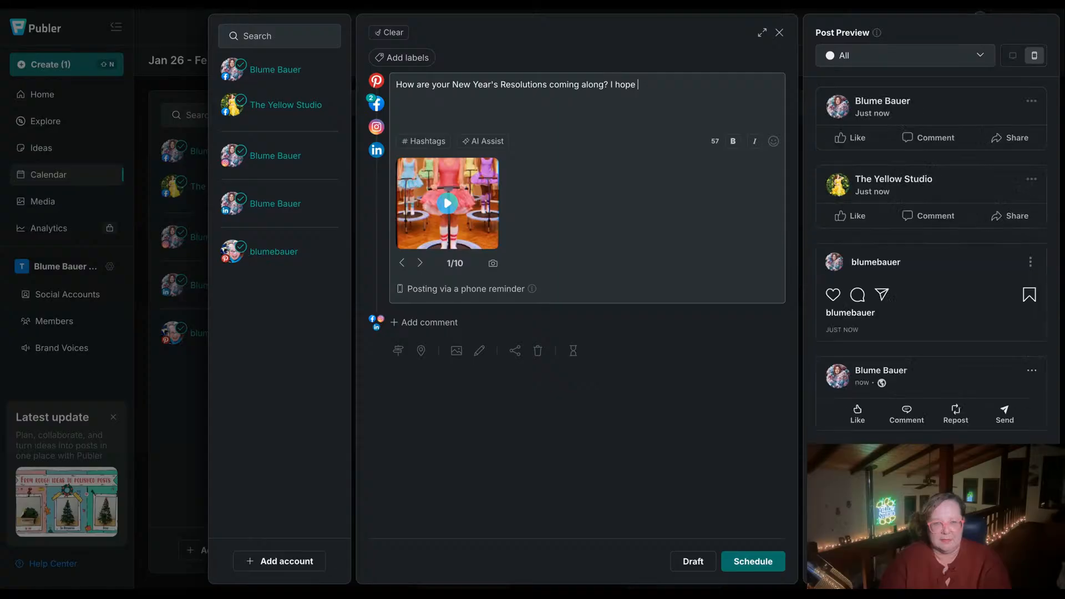
- Complete the resolutions caption with "they are keeping you as happy as a gal in the 80s on her mini-trampoline!"
text(they are)
text( kee)
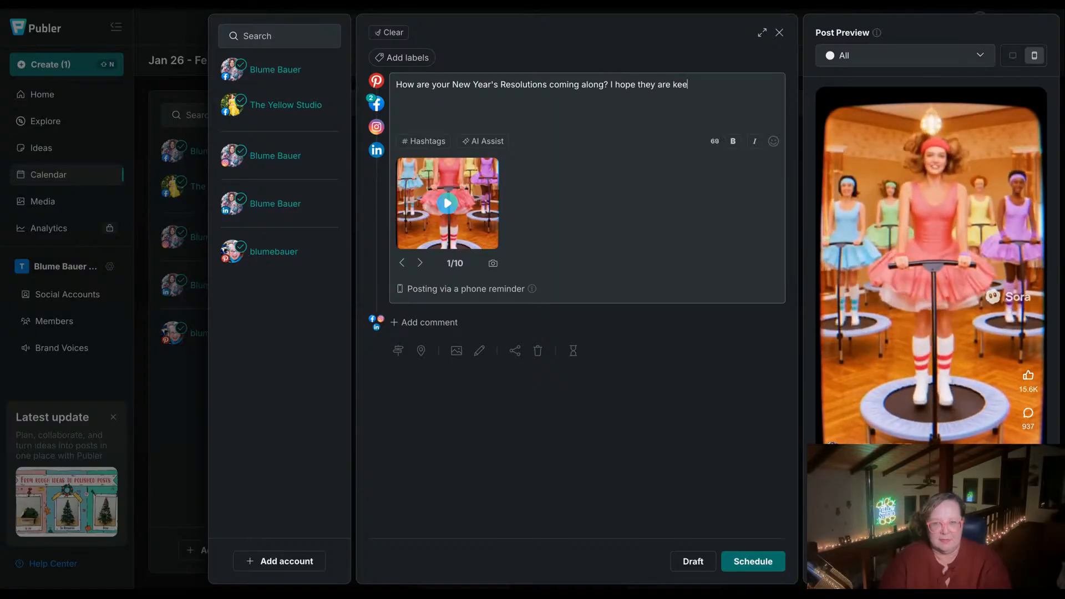
text(ping you as happ)
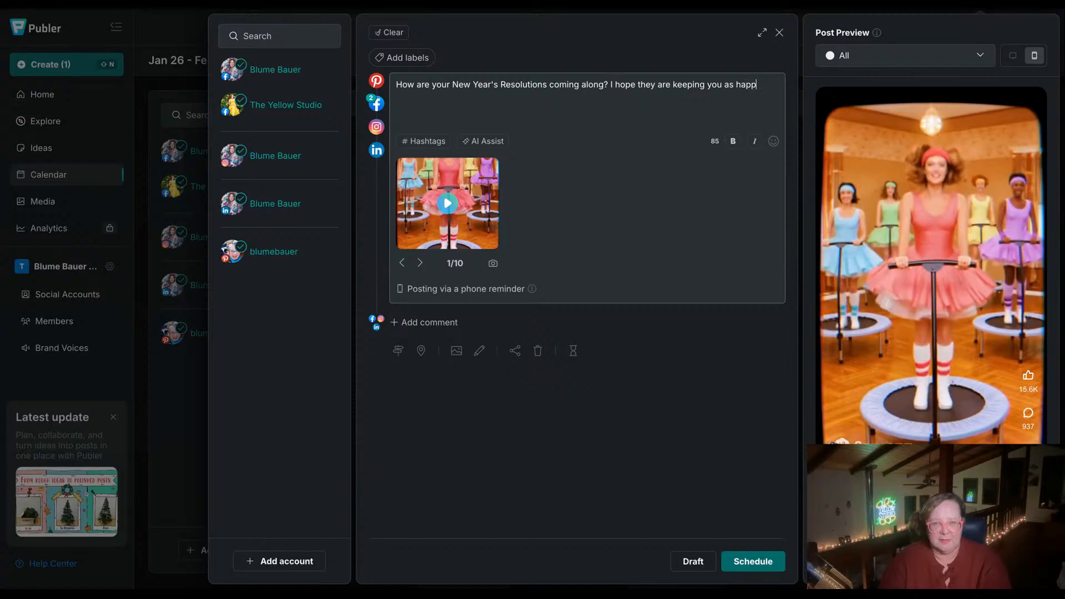
text(y as)
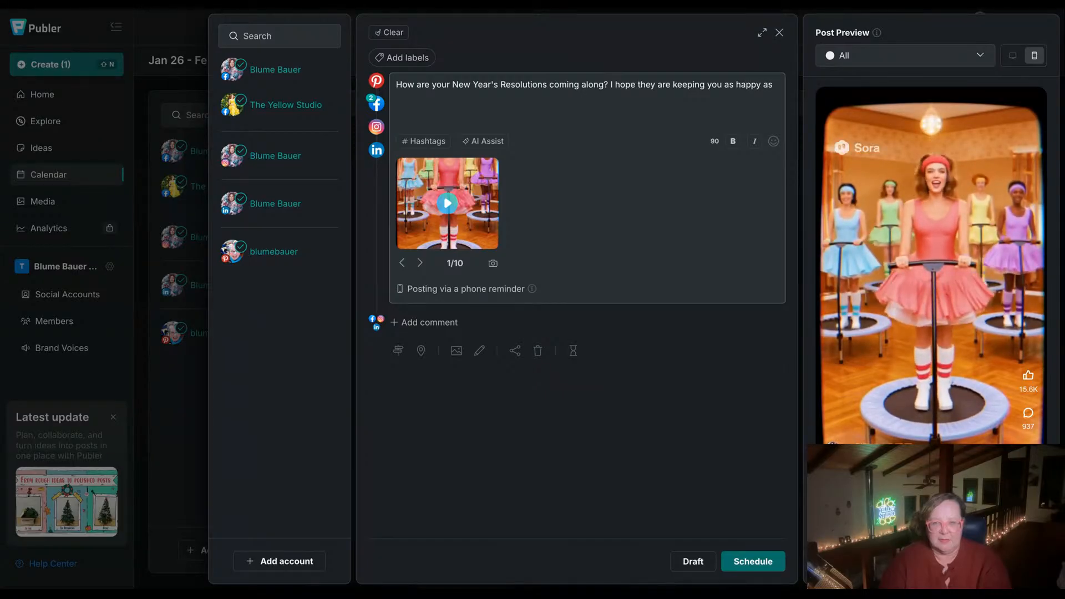
text( a gal in the )
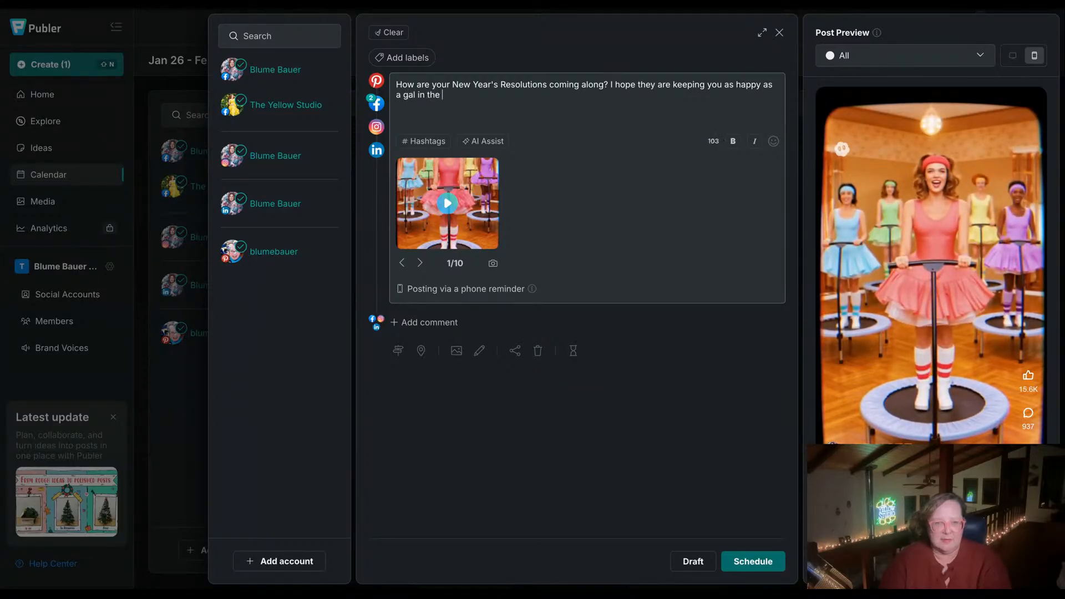
text(80s on her min0)
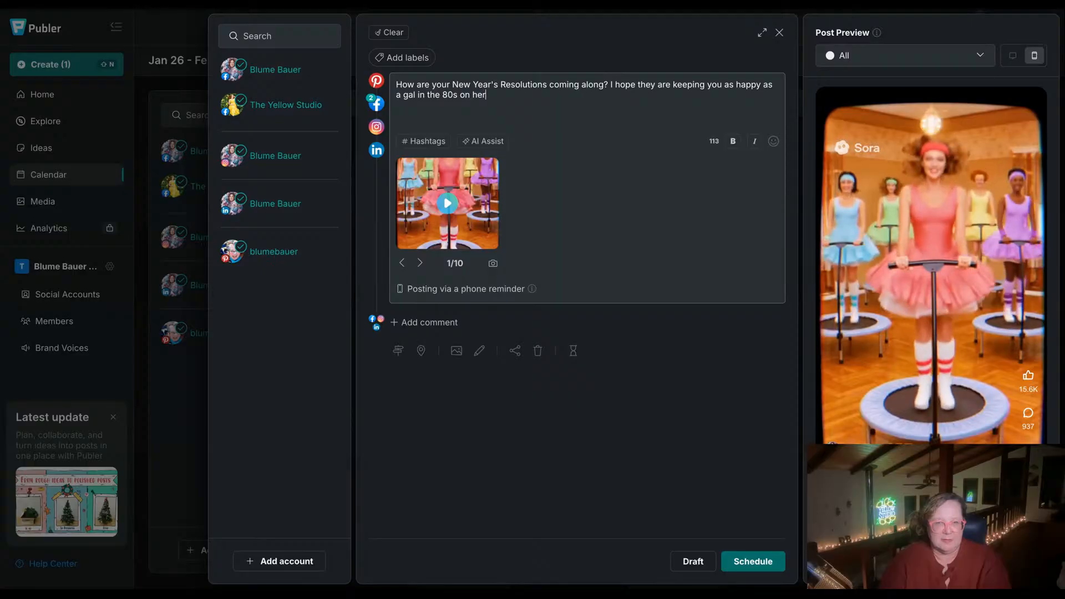
key(BackSpace)
text(i-trampoline!)
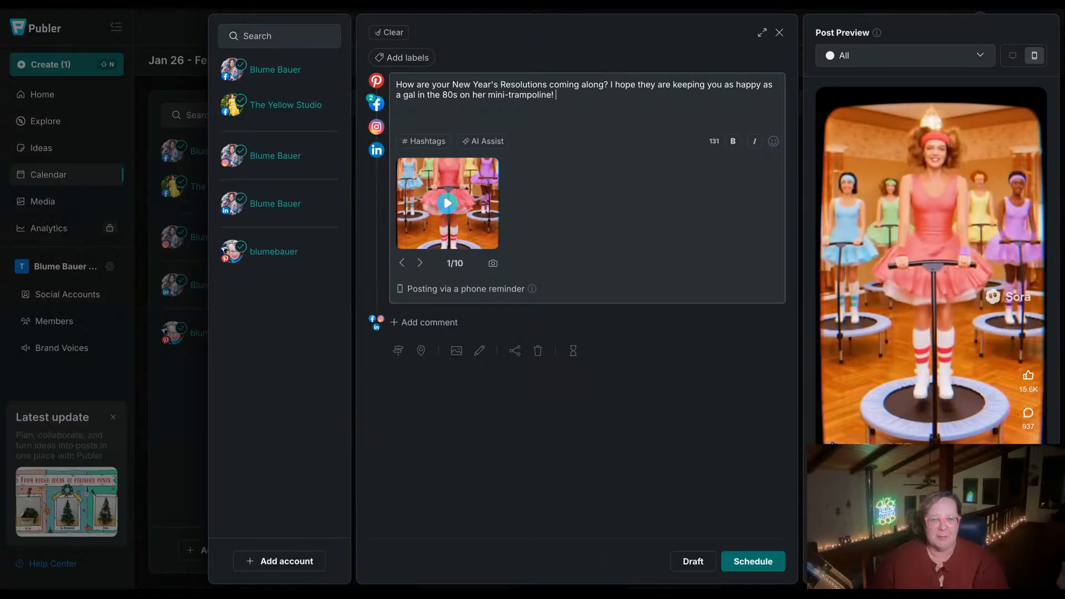
- Set the resolutions post's Pinterest board to "The Yellow Studio | Grow your art bu..." by searching "yellow s", and save the media options
click(456, 350)
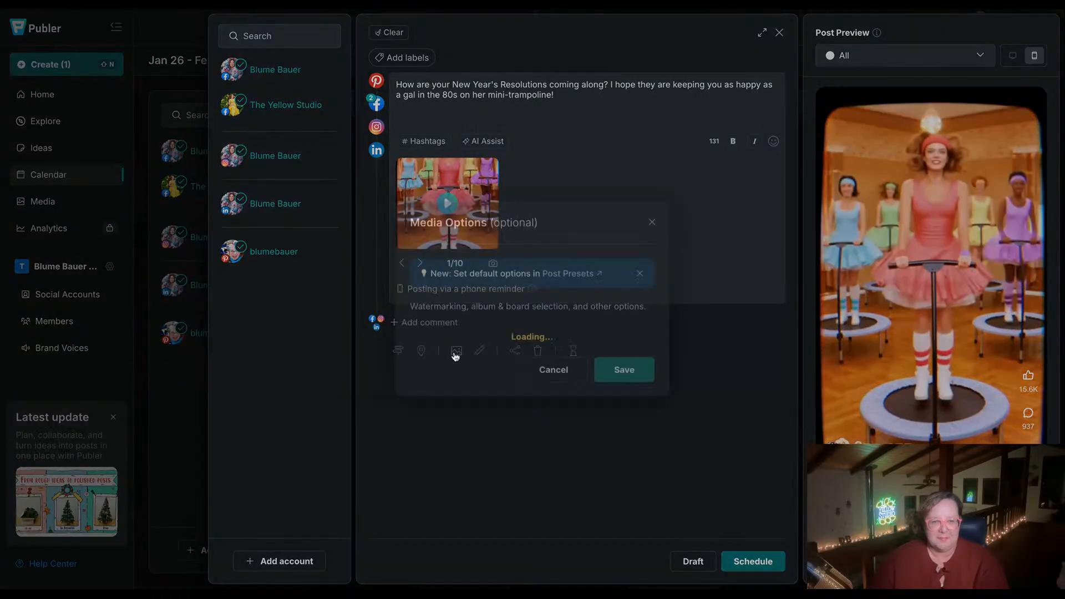
click(541, 423)
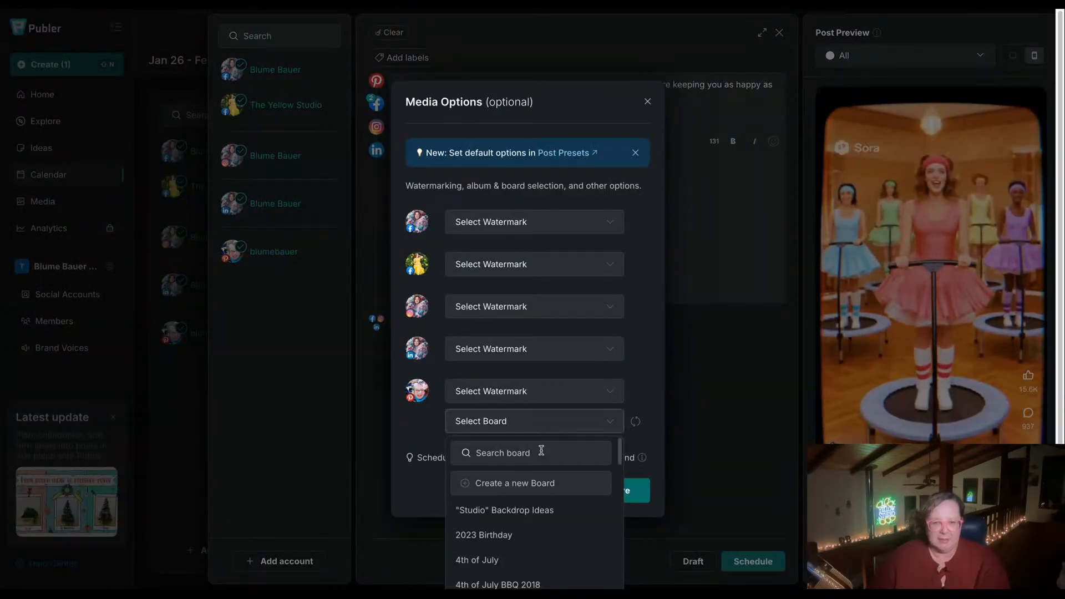
text(yellow s)
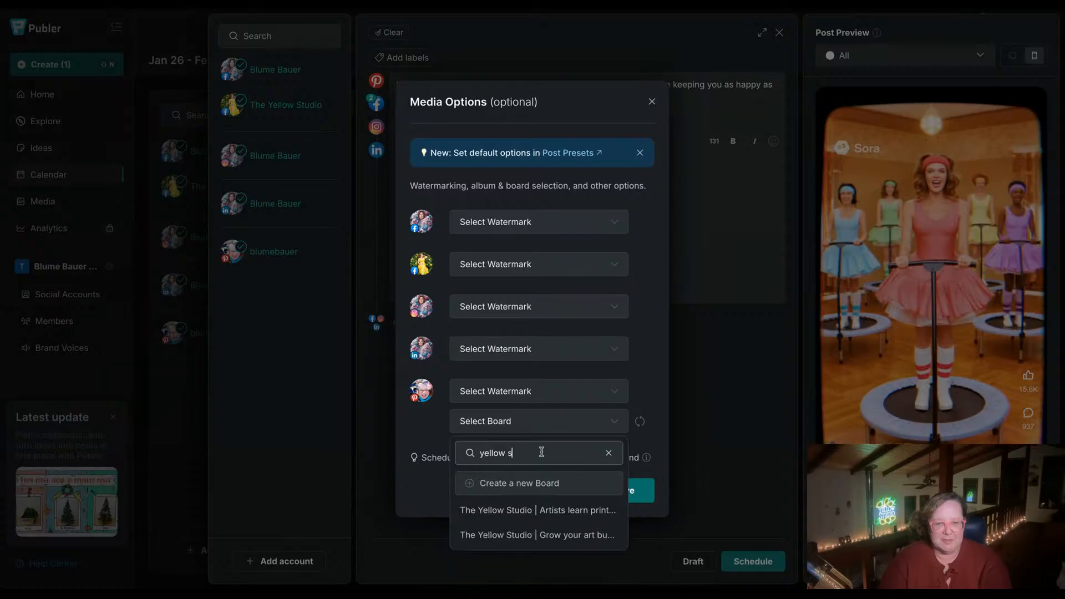
click(560, 535)
click(616, 556)
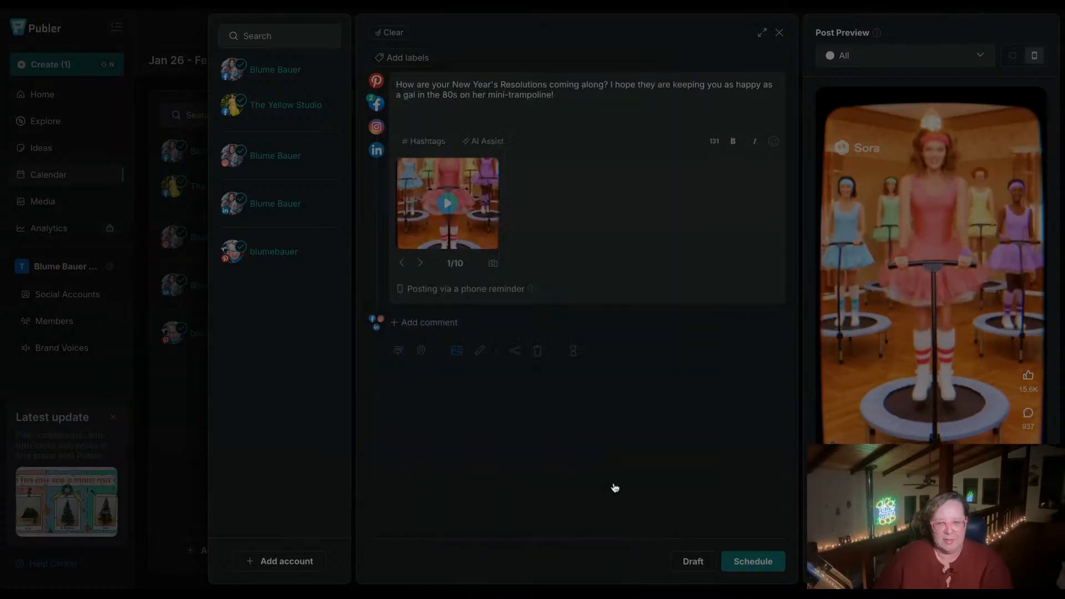
click(398, 350)
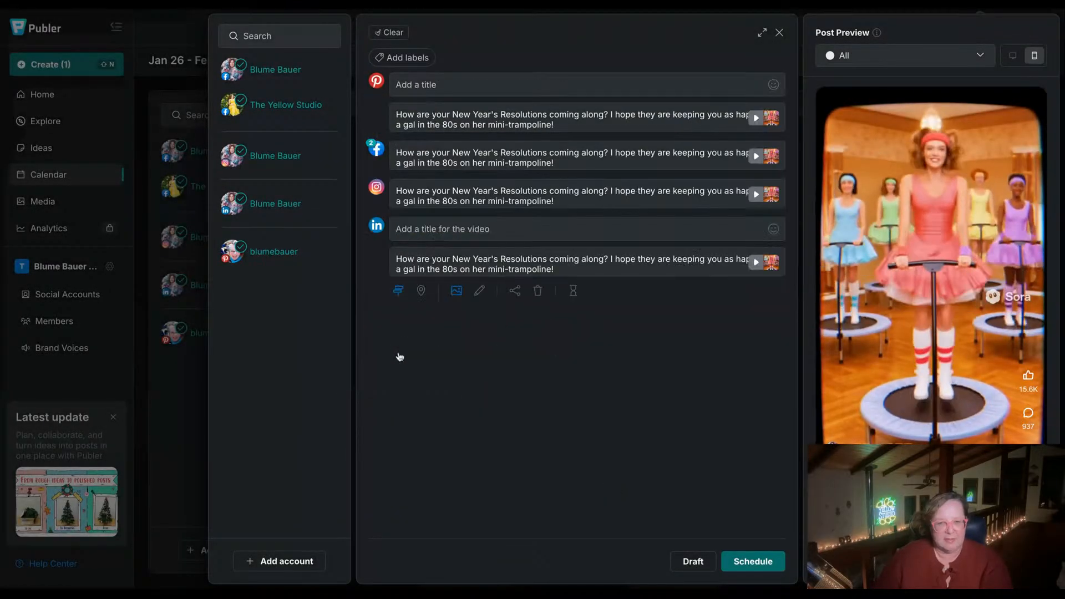
click(469, 120)
click(542, 383)
text(https://www.youryellowstudio.com/subscribe)
click(752, 561)
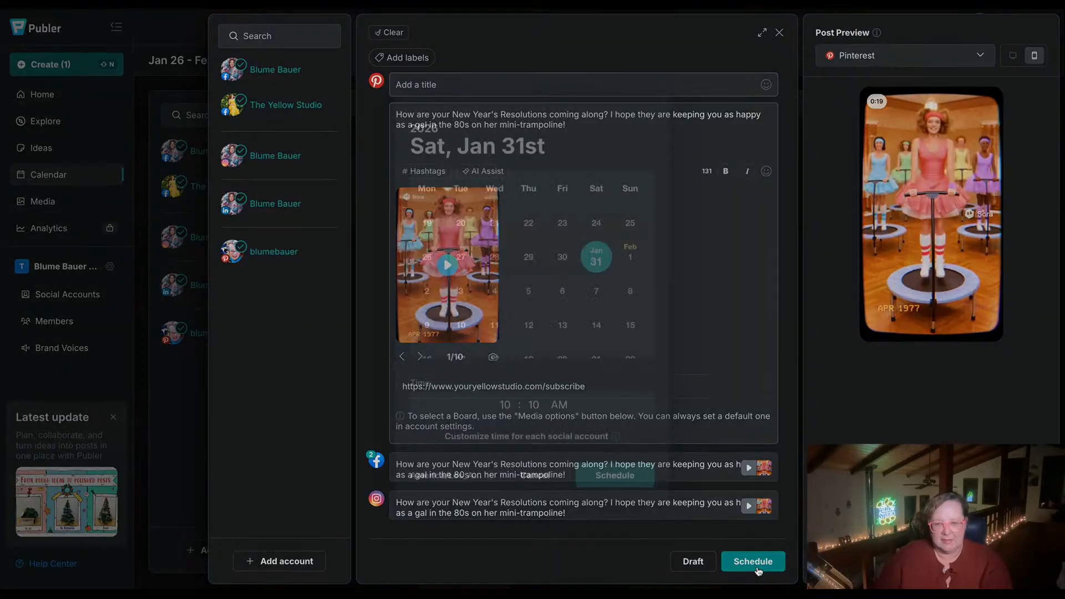
click(635, 479)
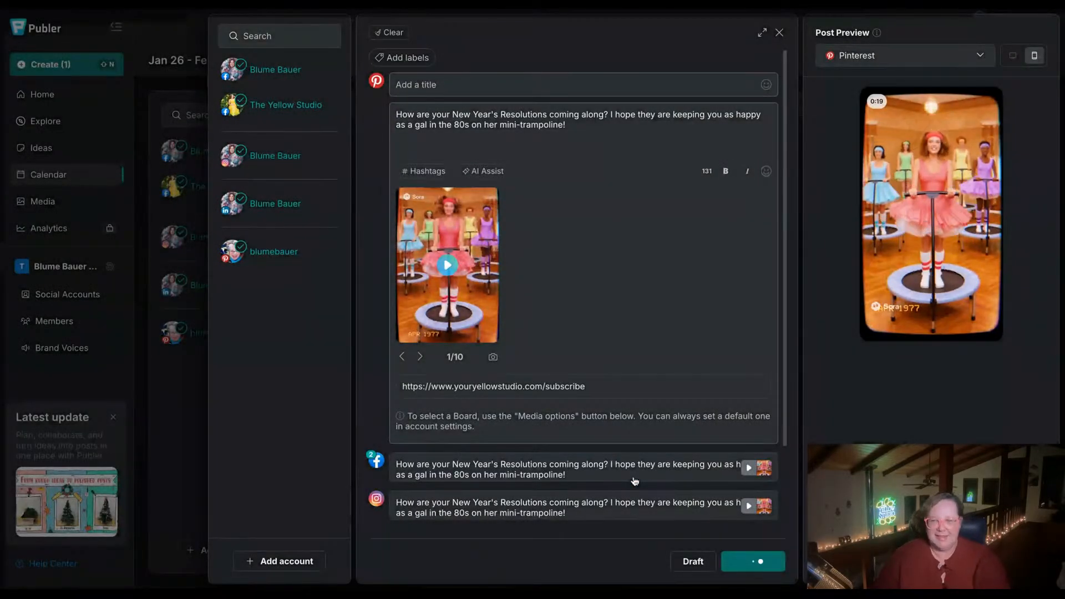
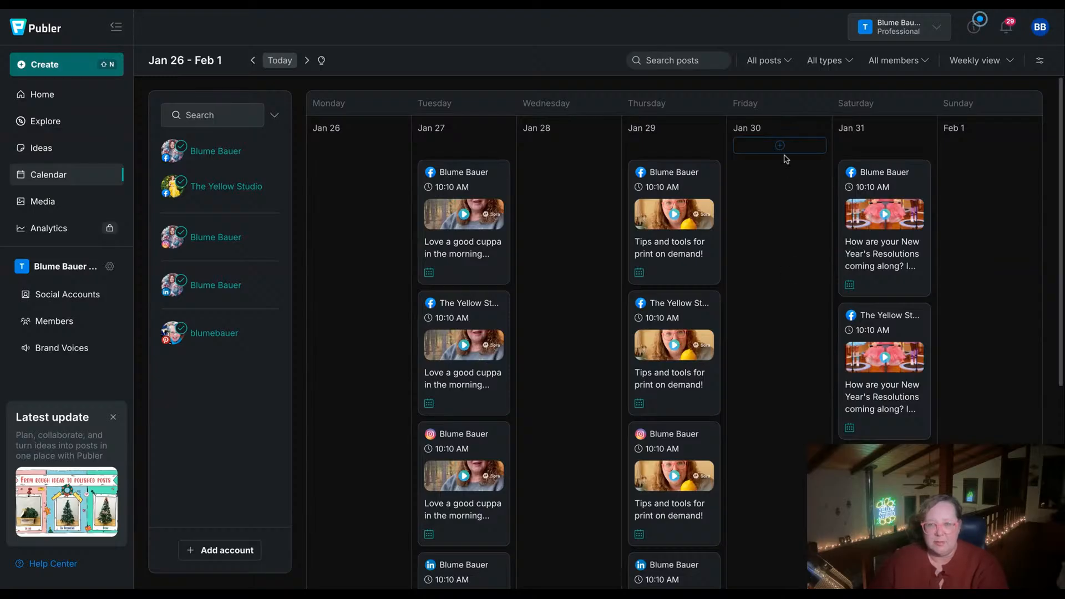
- Review the post preview's network choices in a blank post for Friday, January 30, and close the post
click(780, 147)
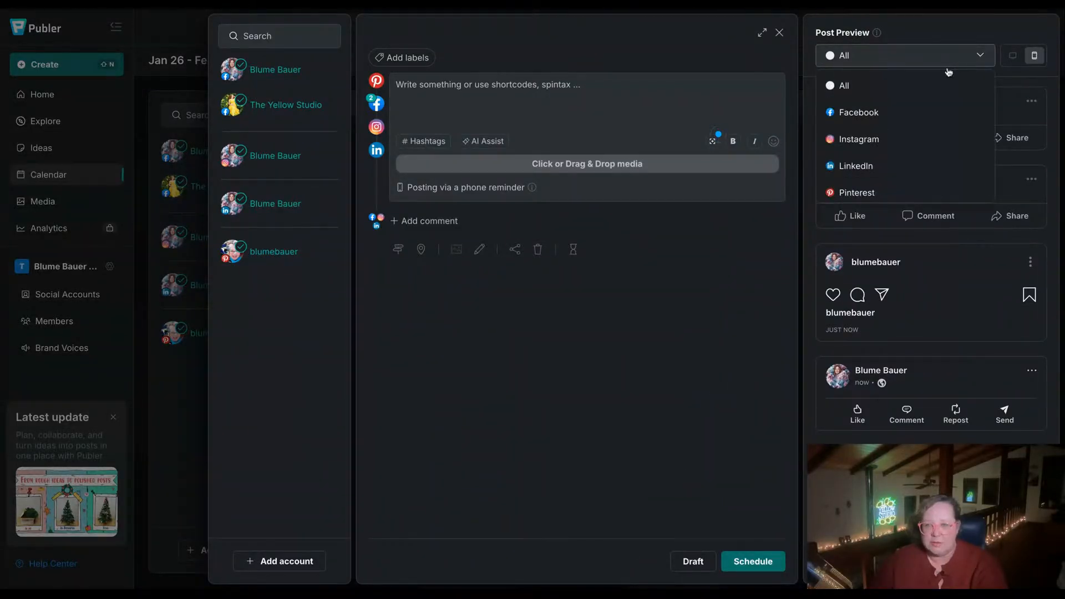
click(194, 364)
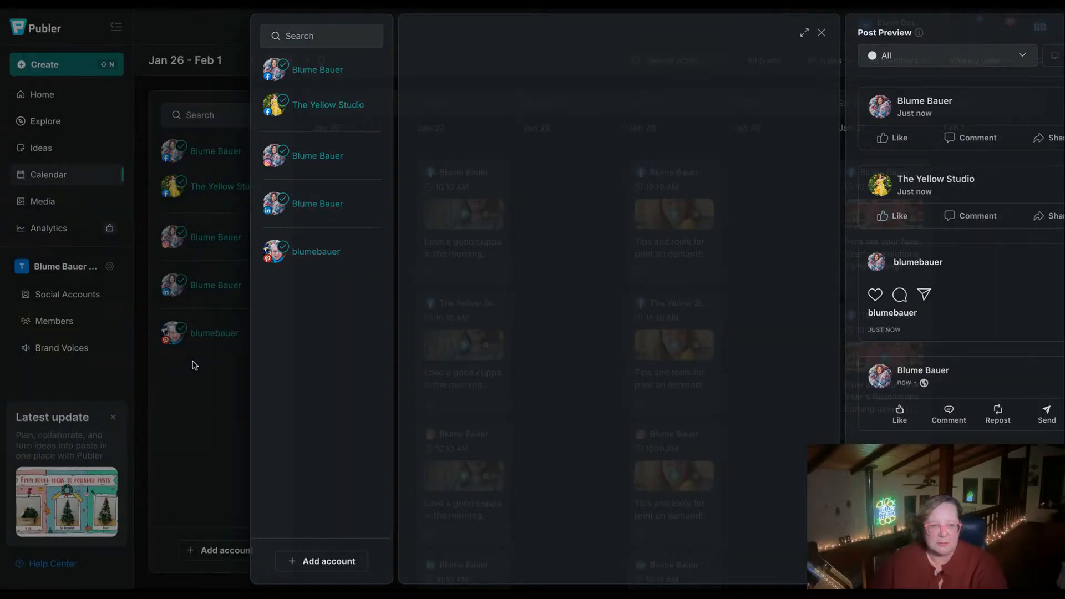